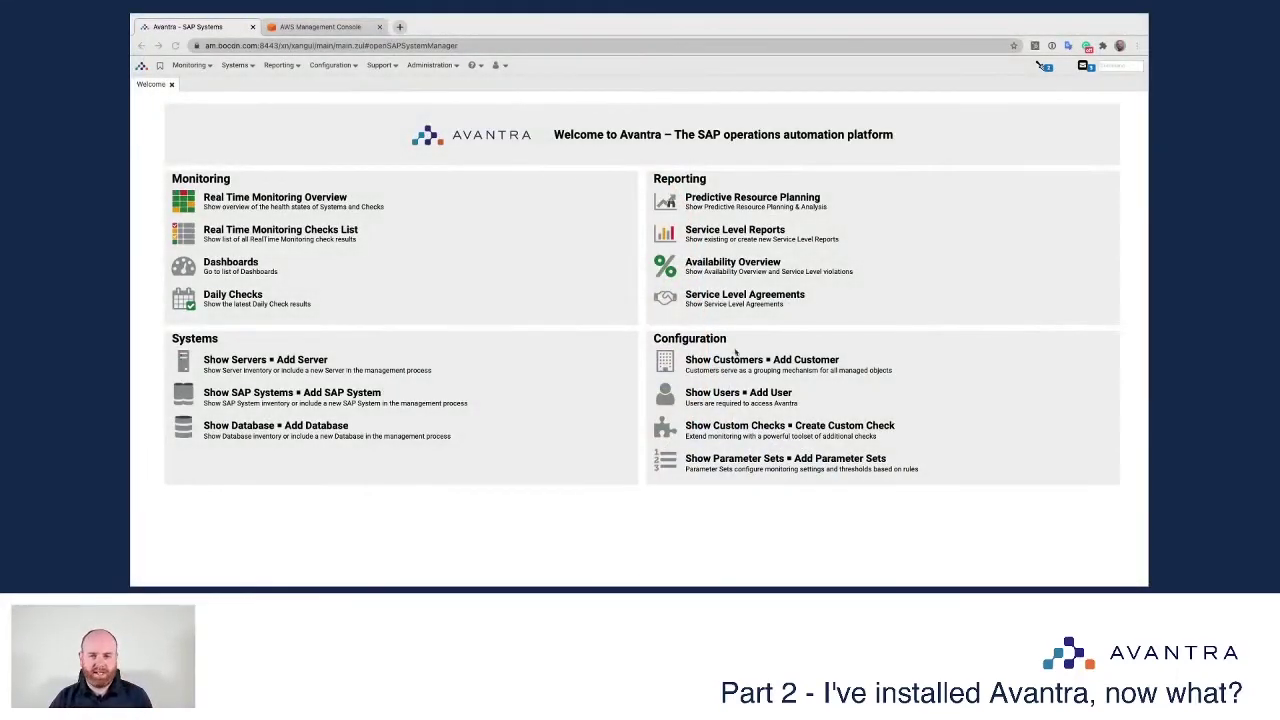
- Open the server list and examine the properties of the server gdevcd-nwde2
{"action": "left_click", "coordinate": [234, 65]}
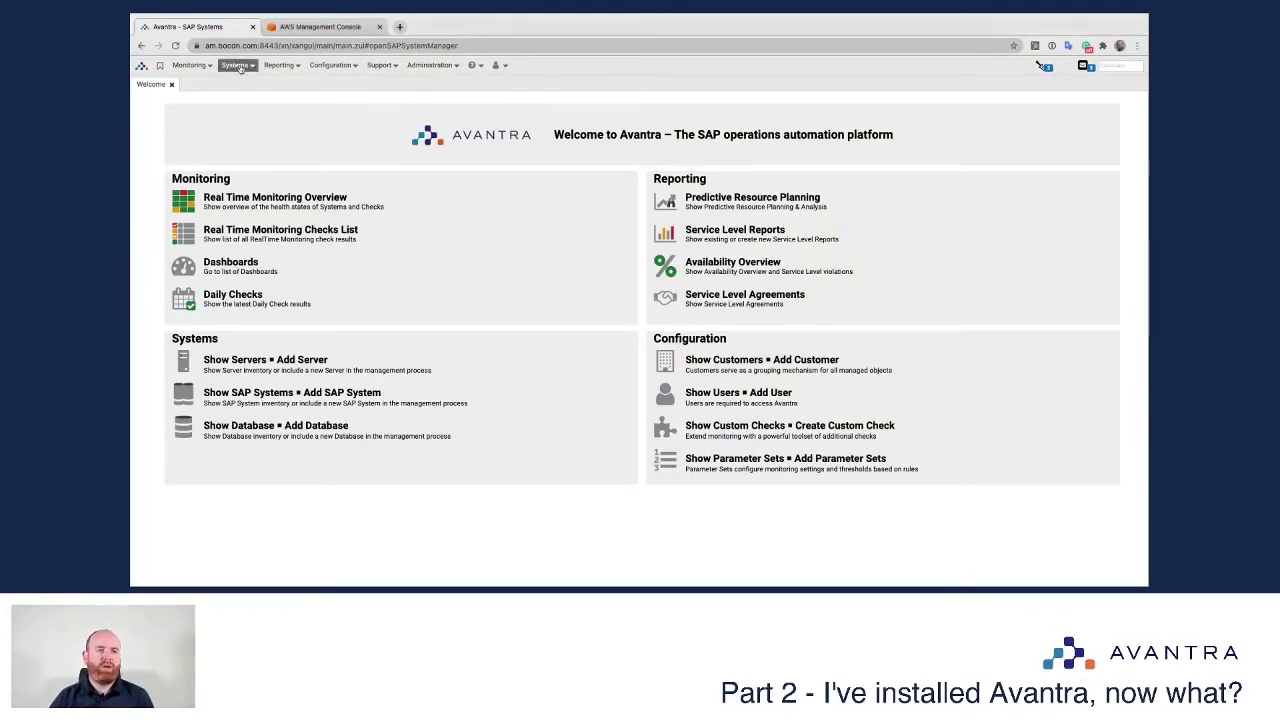
{"action": "left_click", "coordinate": [245, 86]}
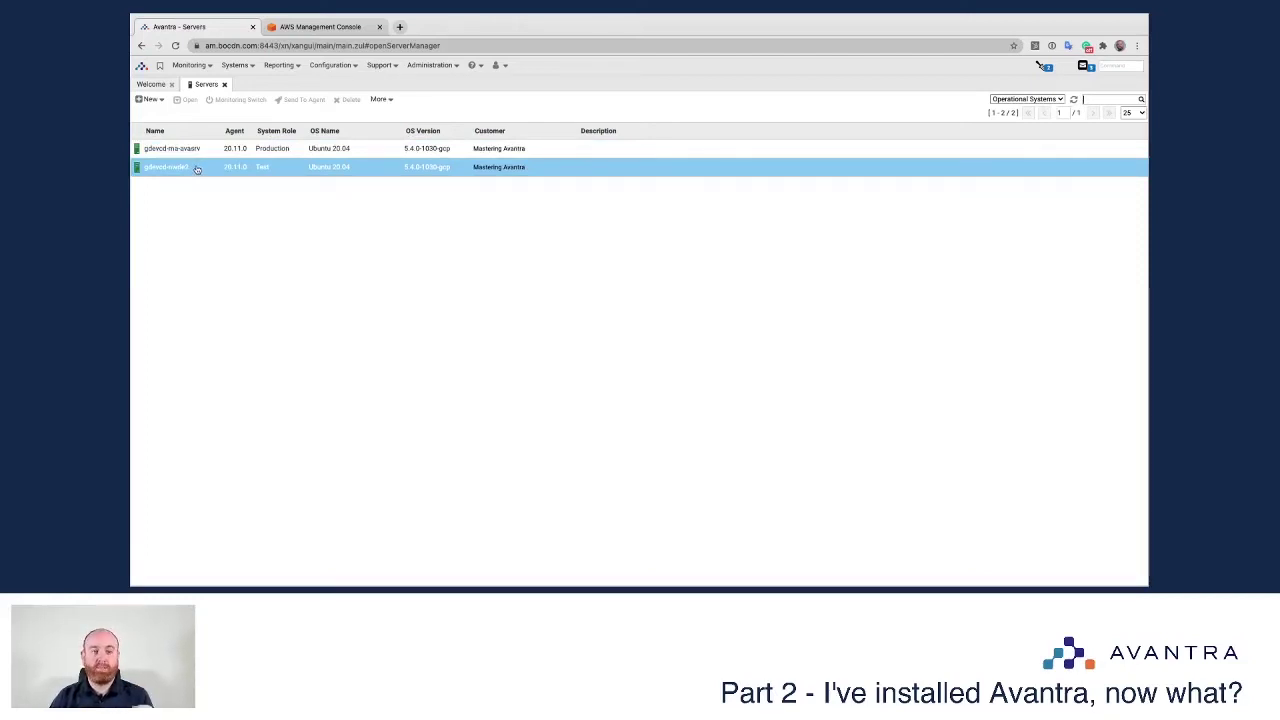
{"action": "left_click", "coordinate": [197, 170]}
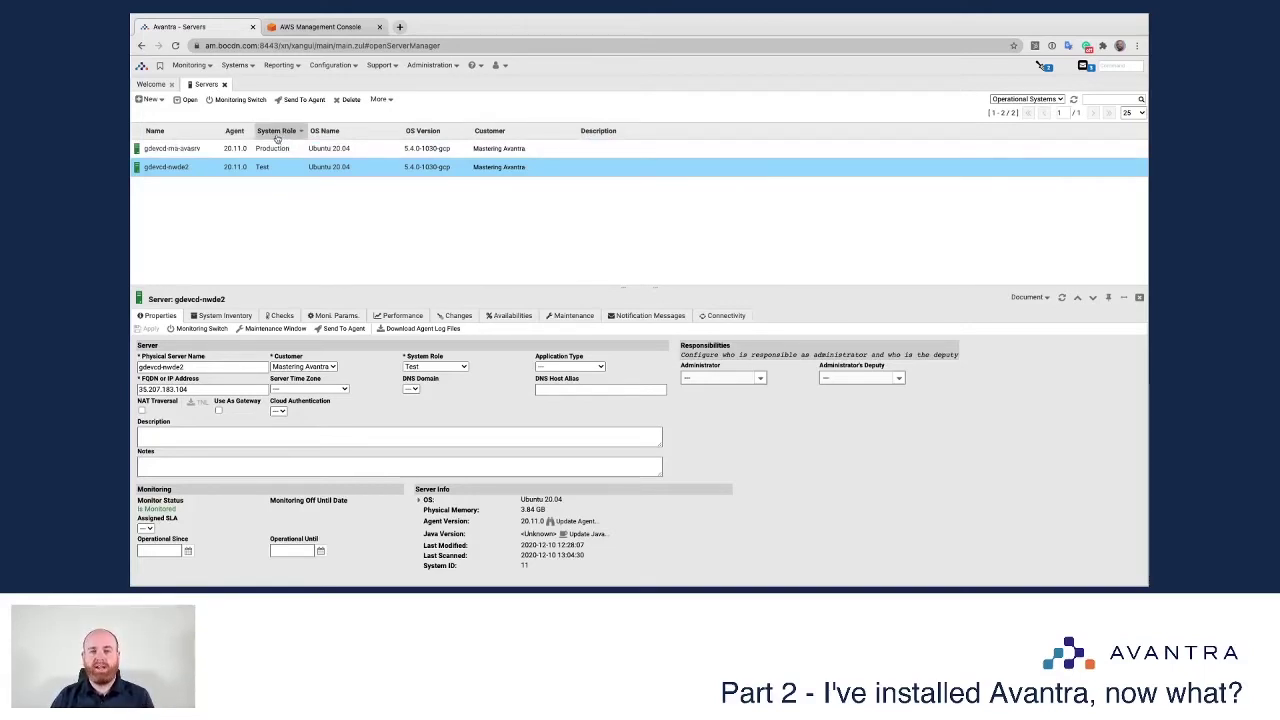
{"action": "left_click", "coordinate": [263, 146], "text": "ctrl"}
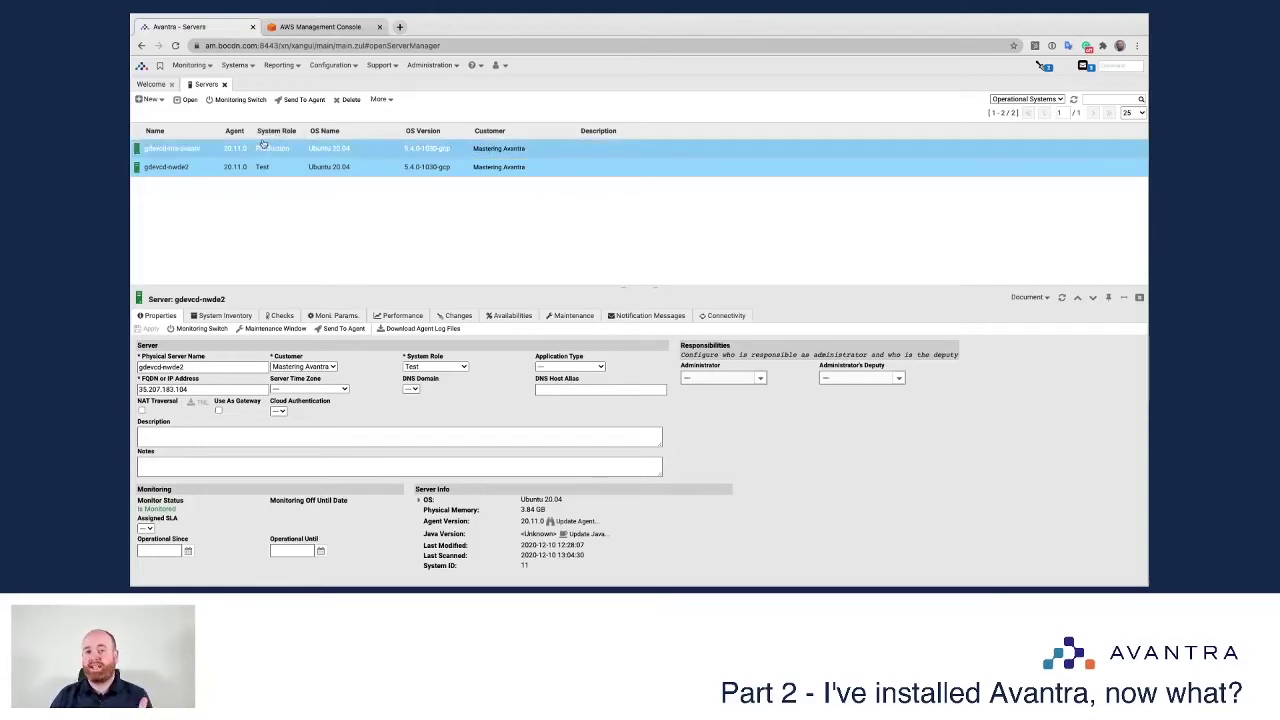
{"action": "left_click", "coordinate": [264, 145], "text": "ctrl"}
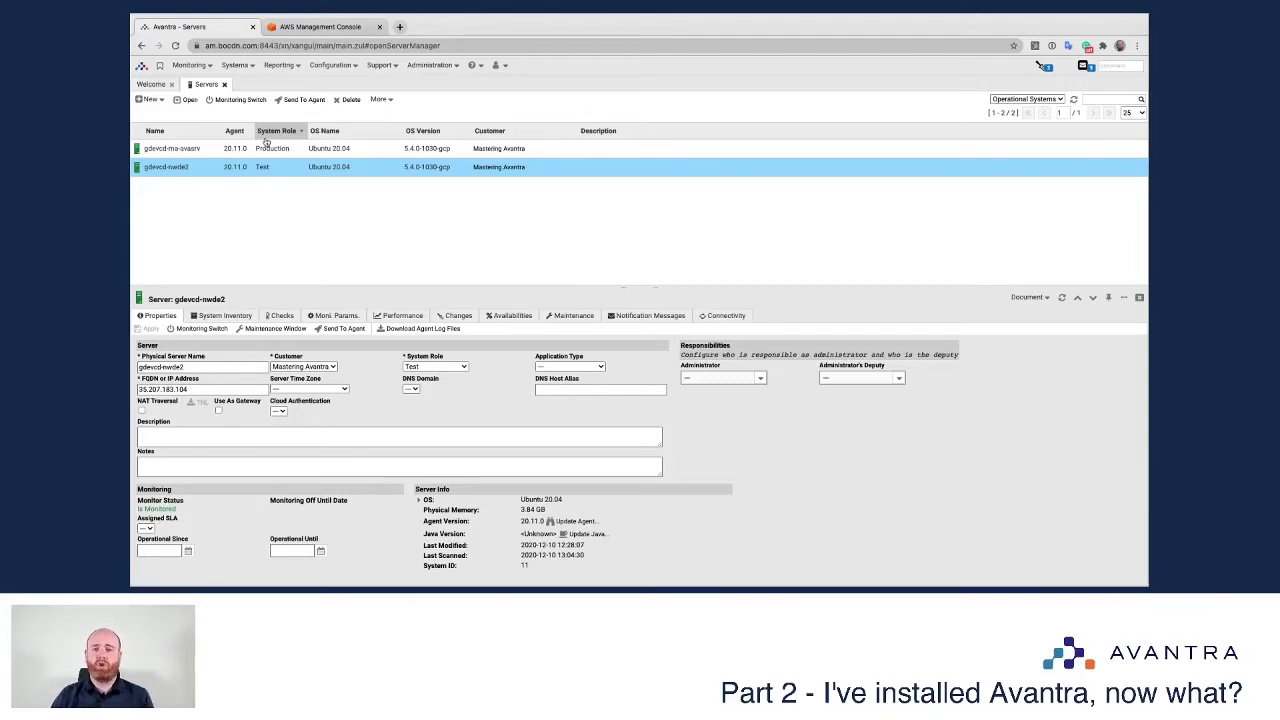
- Open the SAP system NPL and examine its RFC user, password and logon client settings
{"action": "left_click", "coordinate": [248, 68]}
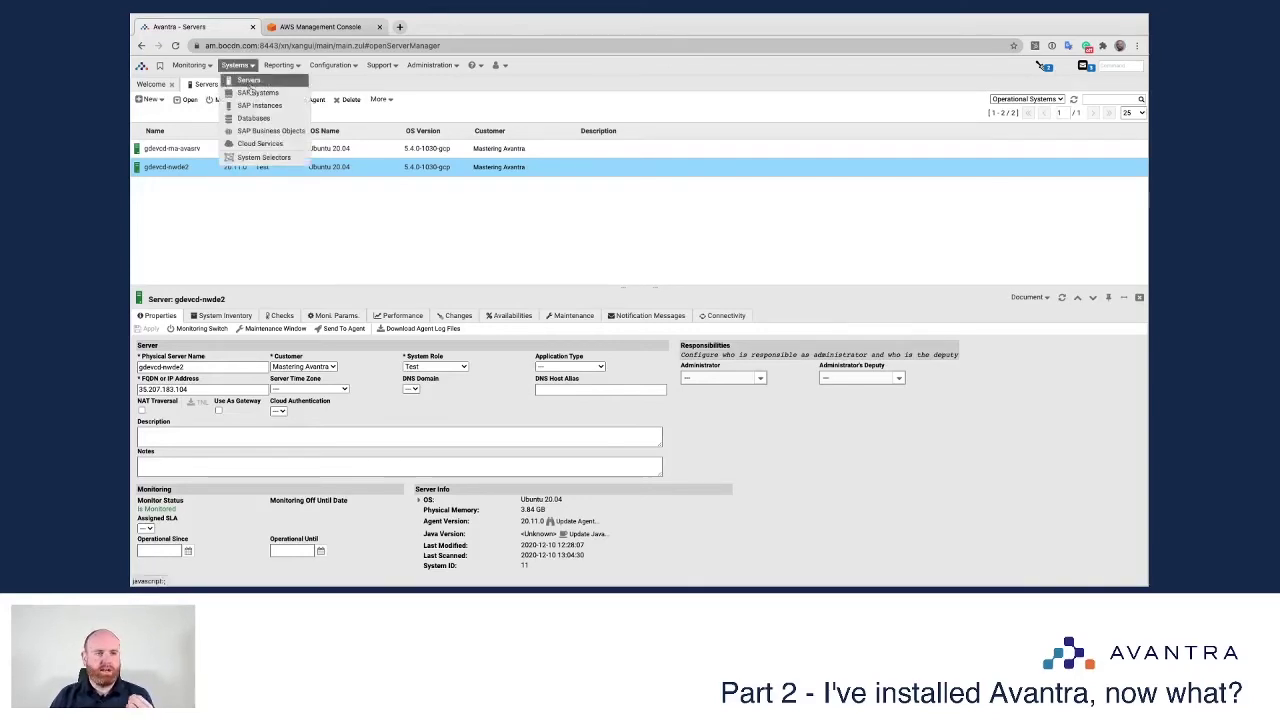
{"action": "left_click", "coordinate": [254, 94]}
{"action": "left_click", "coordinate": [188, 150]}
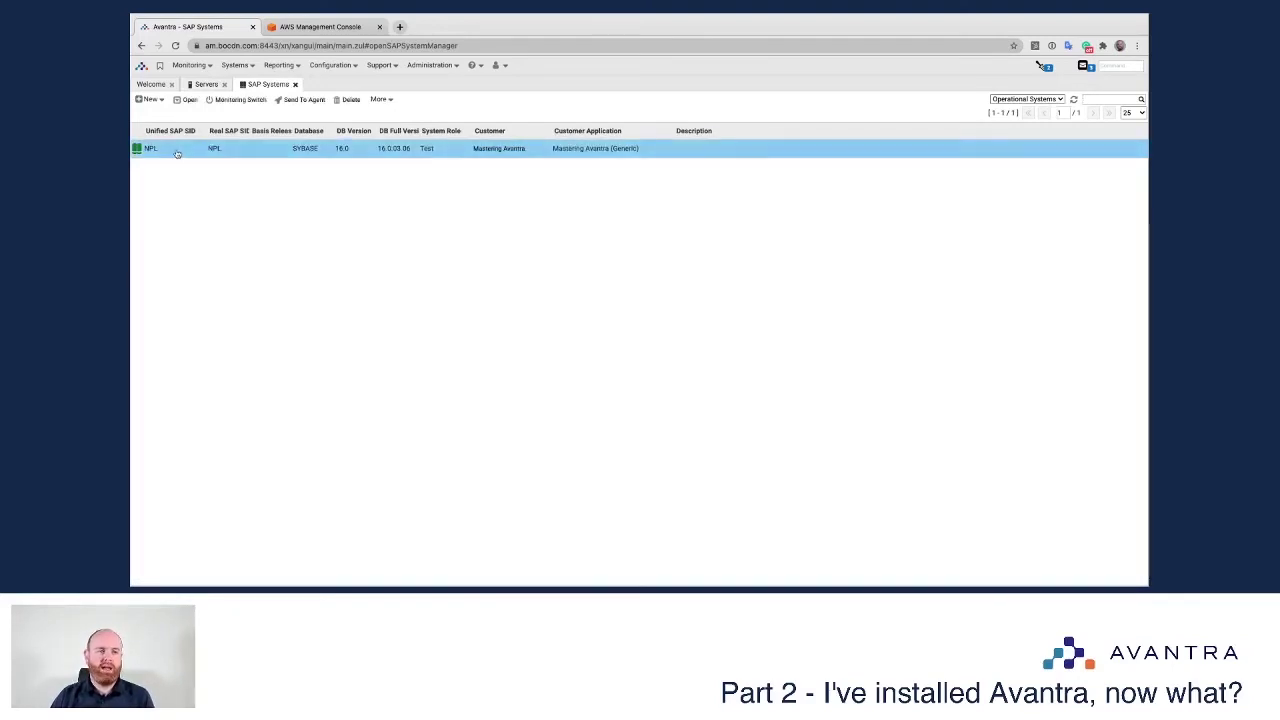
{"action": "scroll", "coordinate": [192, 506], "scroll_direction": "down", "scroll_amount": 2}
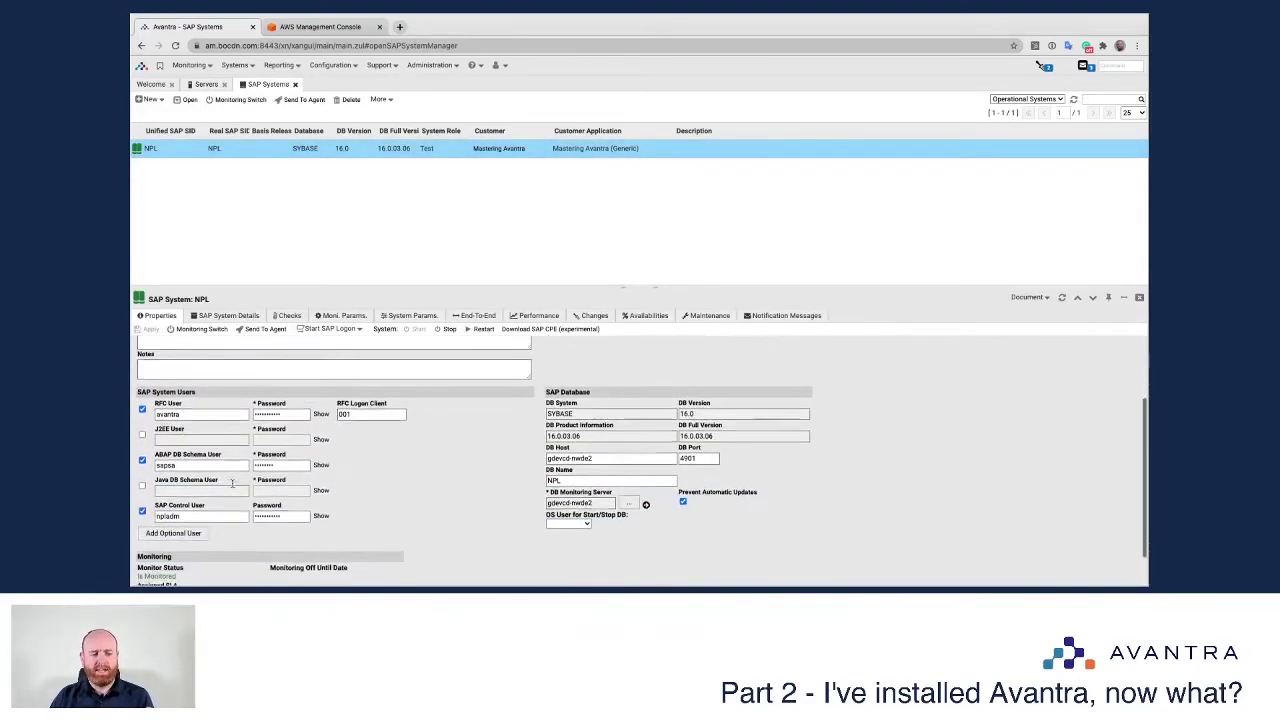
{"action": "double_click", "coordinate": [172, 412]}
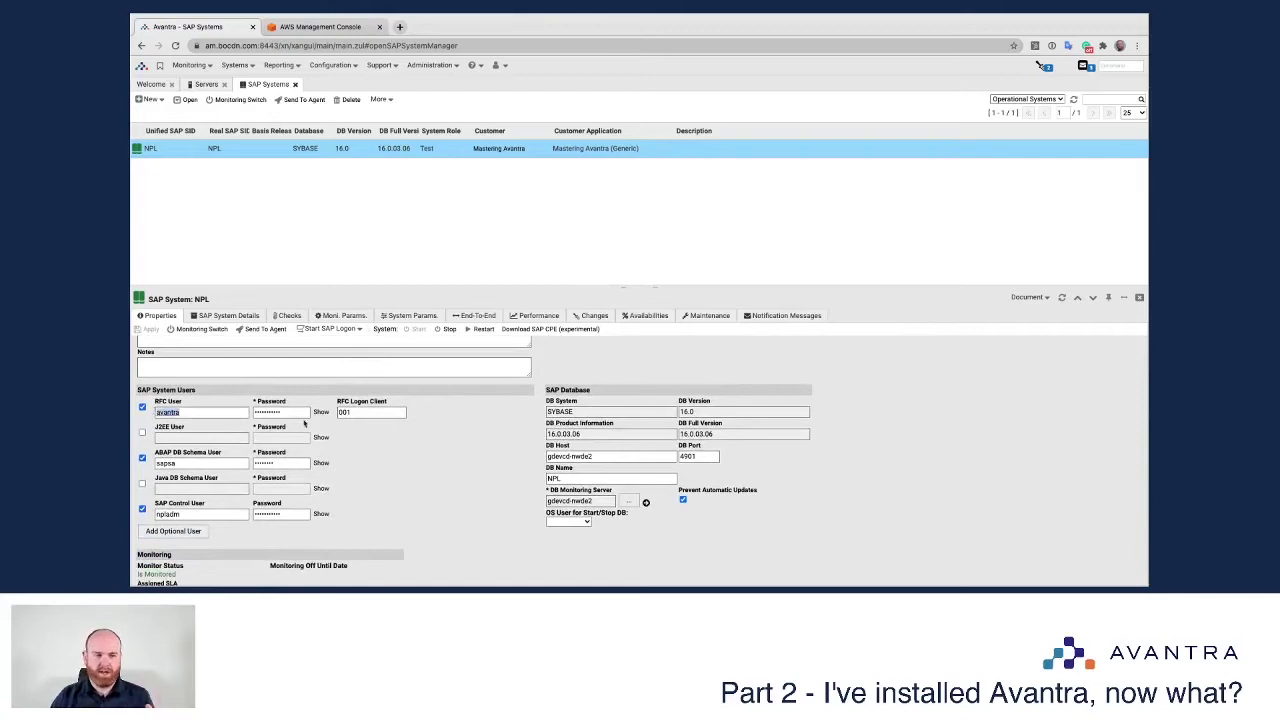
{"action": "key", "text": "Tab"}
{"action": "key", "text": "Tab"}
{"action": "key", "text": "Tab"}
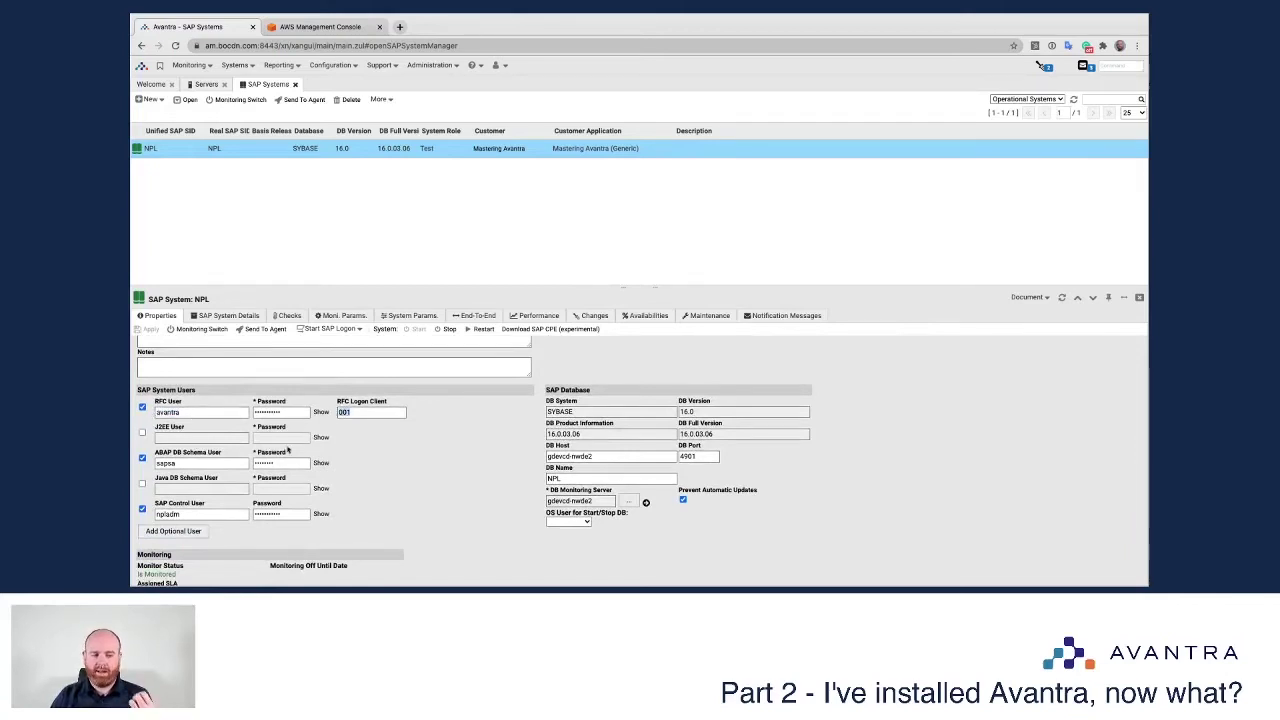
- Examine NPL's ABAP DB schema user together with the host and port of its SAP database
{"action": "double_click", "coordinate": [165, 463]}
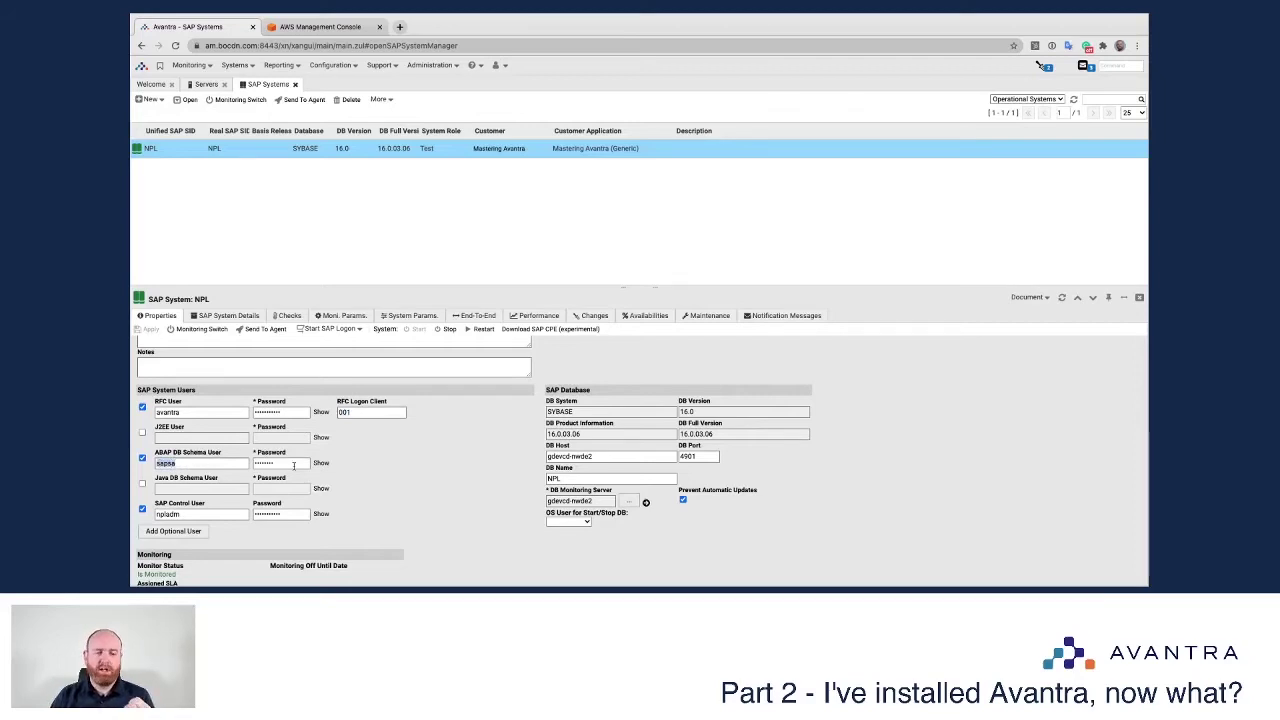
{"action": "left_click", "coordinate": [613, 456]}
{"action": "left_click", "coordinate": [707, 457]}
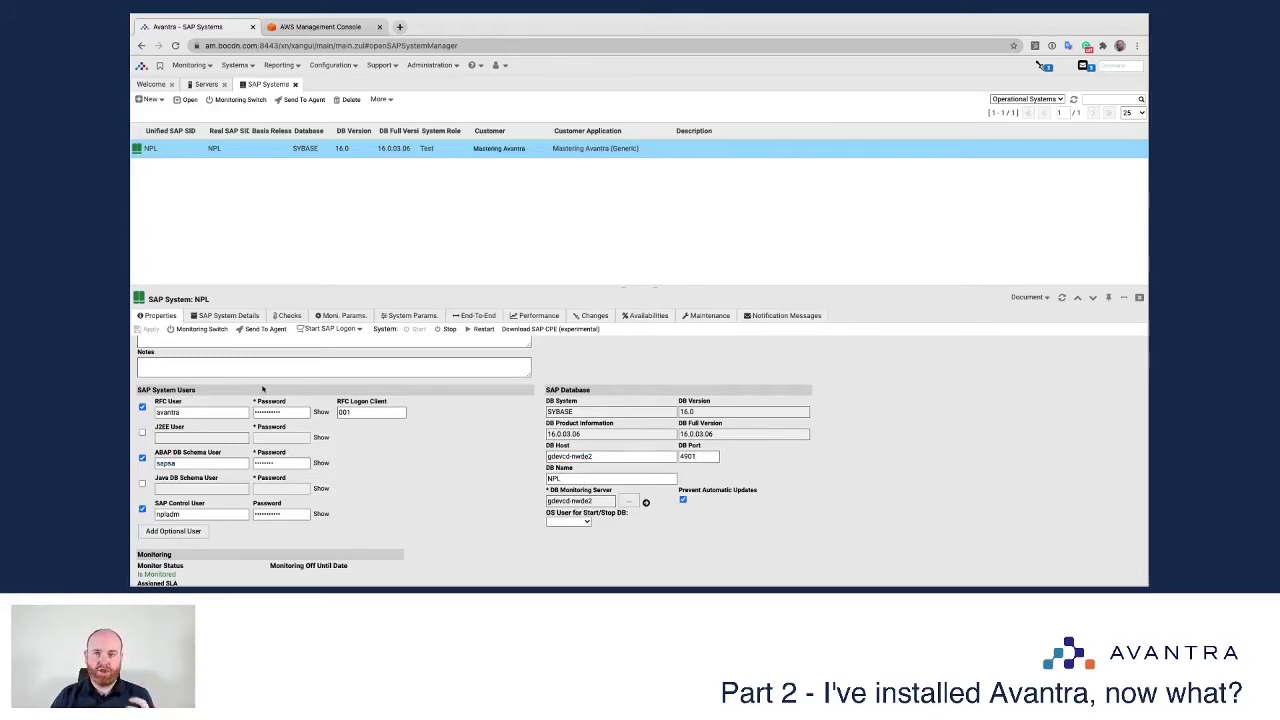
- Look through the full list of monitoring checks for the SAP system NPL
{"action": "left_click", "coordinate": [287, 315]}
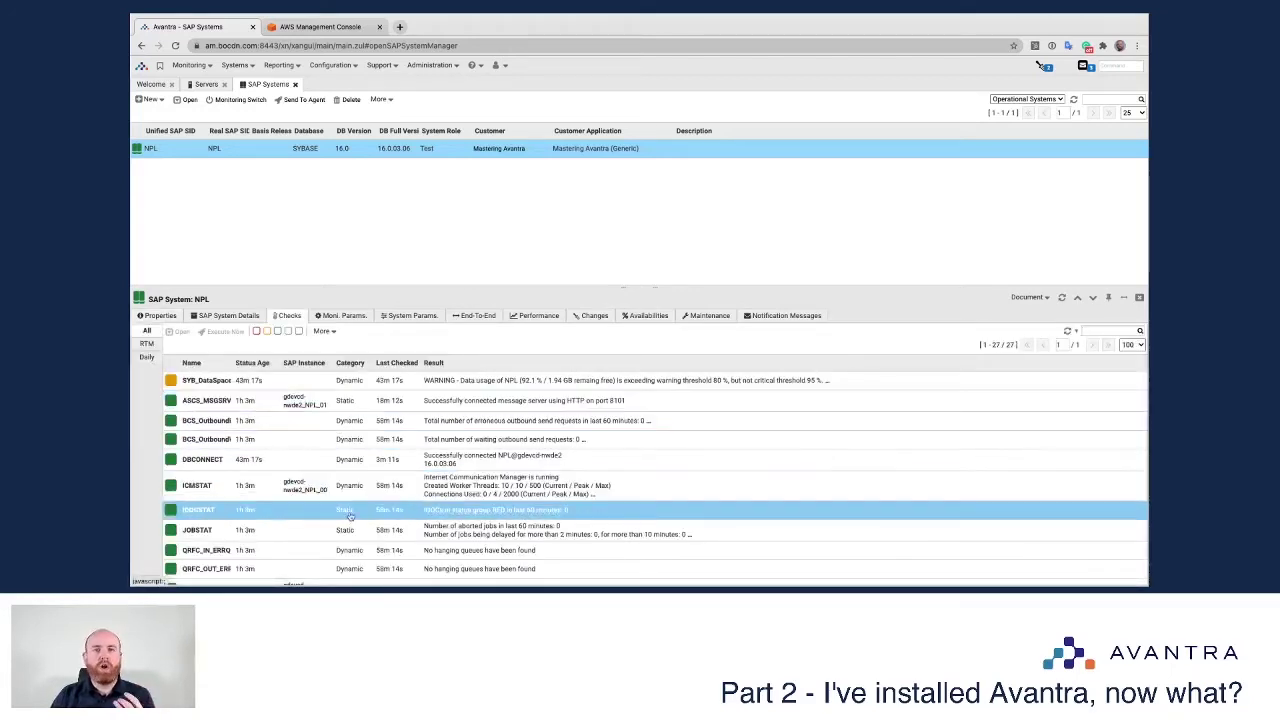
{"action": "scroll", "coordinate": [305, 488], "scroll_direction": "down", "scroll_amount": 10}
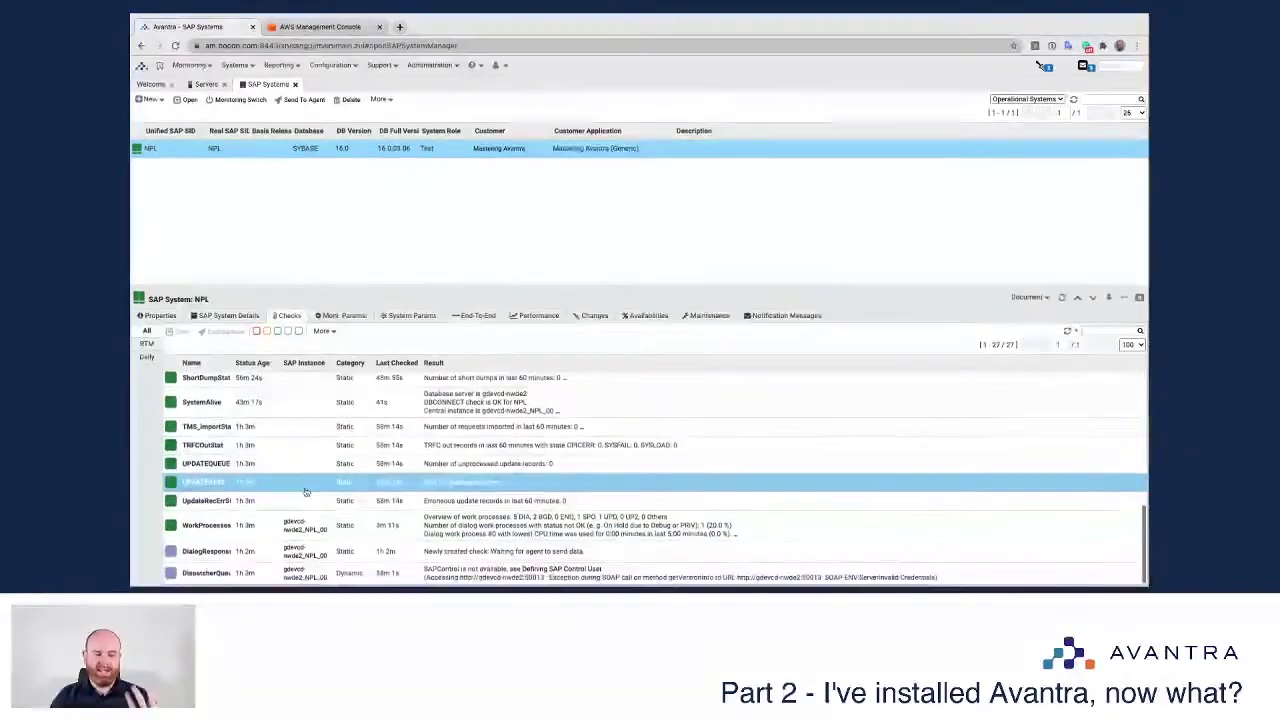
{"action": "scroll", "coordinate": [306, 470], "scroll_direction": "up", "scroll_amount": 10}
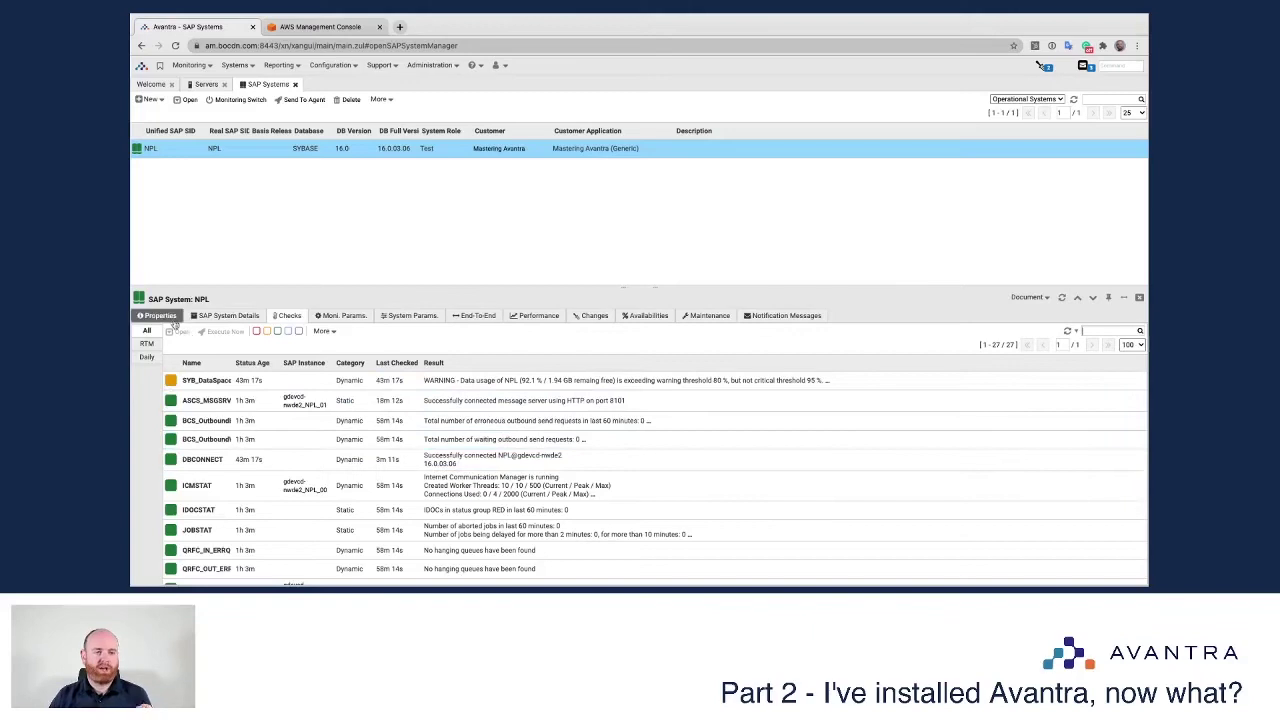
- Open the DBCONNECT check of NPL and examine its result history
{"action": "left_click", "coordinate": [265, 460]}
{"action": "double_click", "coordinate": [265, 460]}
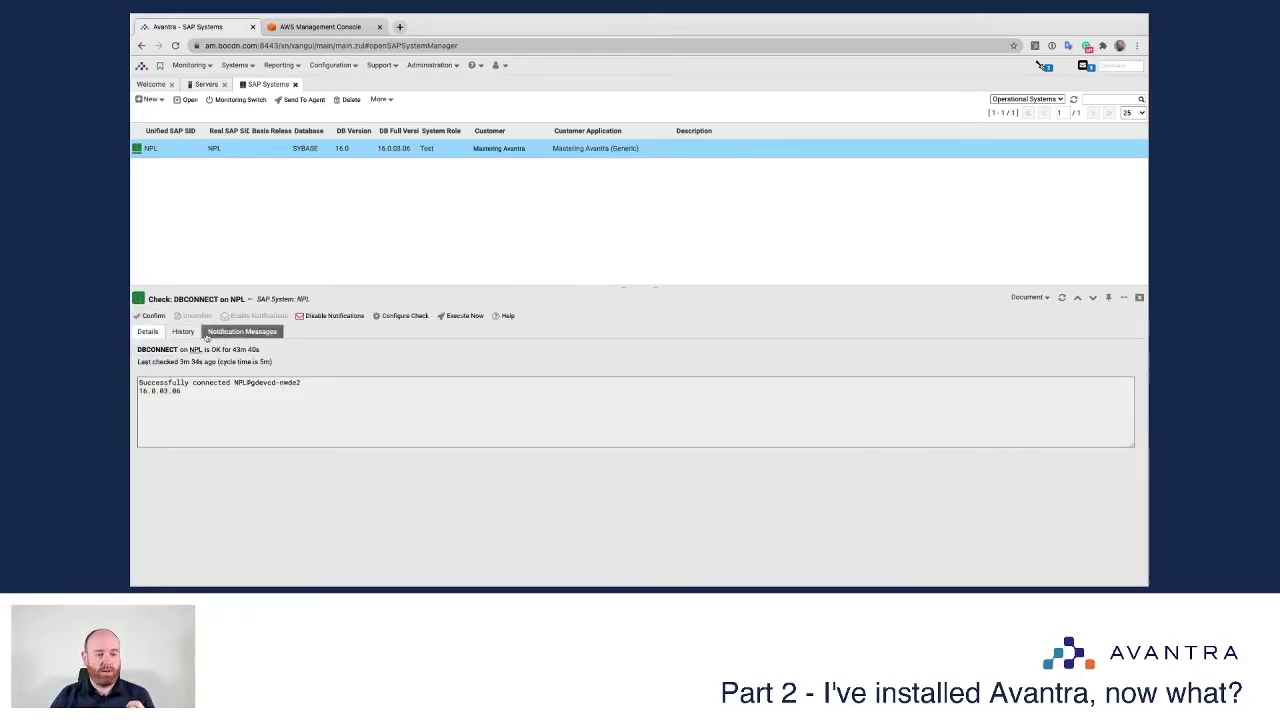
{"action": "left_click", "coordinate": [184, 332]}
{"action": "left_click", "coordinate": [244, 425]}
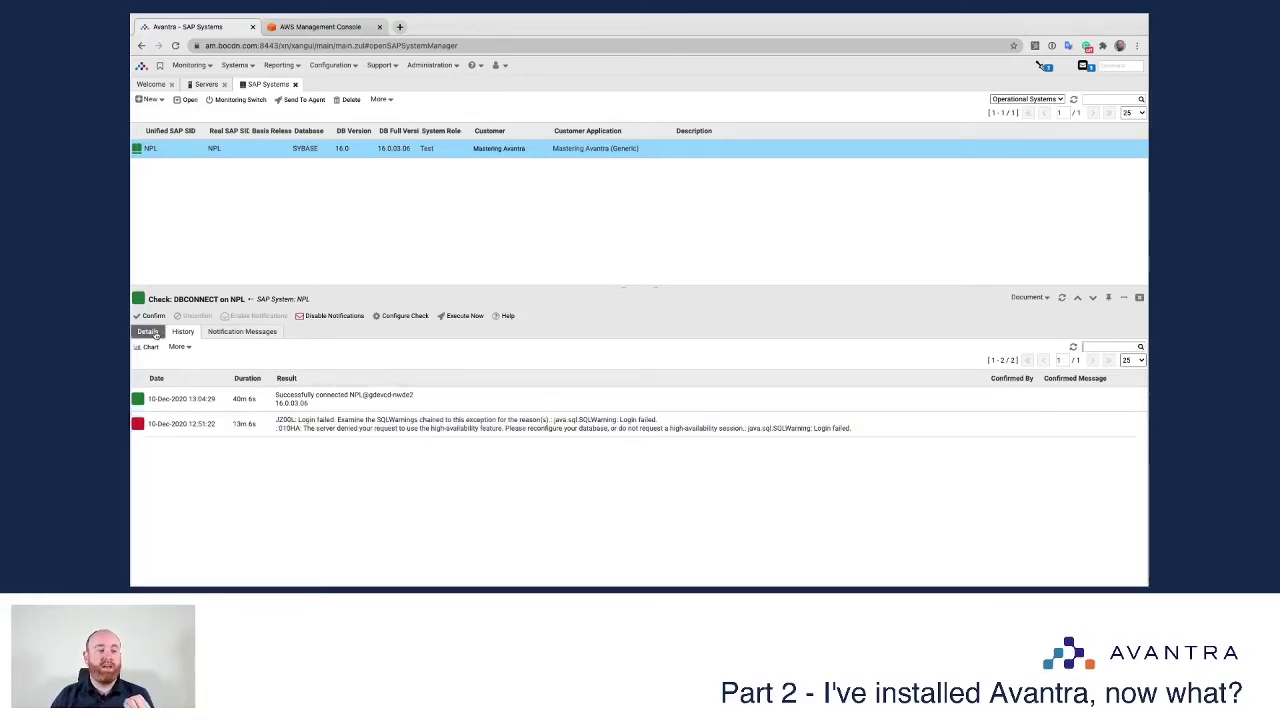
- Return from the check to NPL's properties and review its SAP system users and database settings
{"action": "left_click", "coordinate": [289, 299]}
{"action": "left_click", "coordinate": [158, 315]}
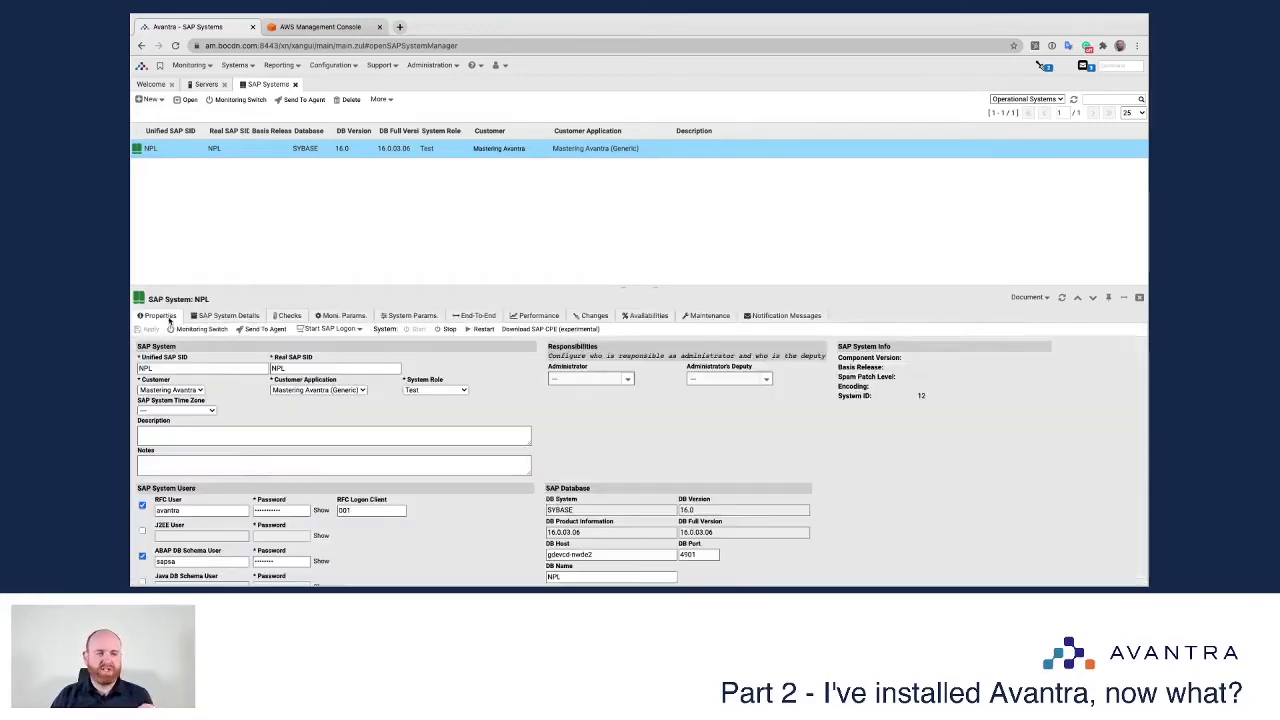
{"action": "scroll", "coordinate": [235, 487], "scroll_direction": "down", "scroll_amount": 1}
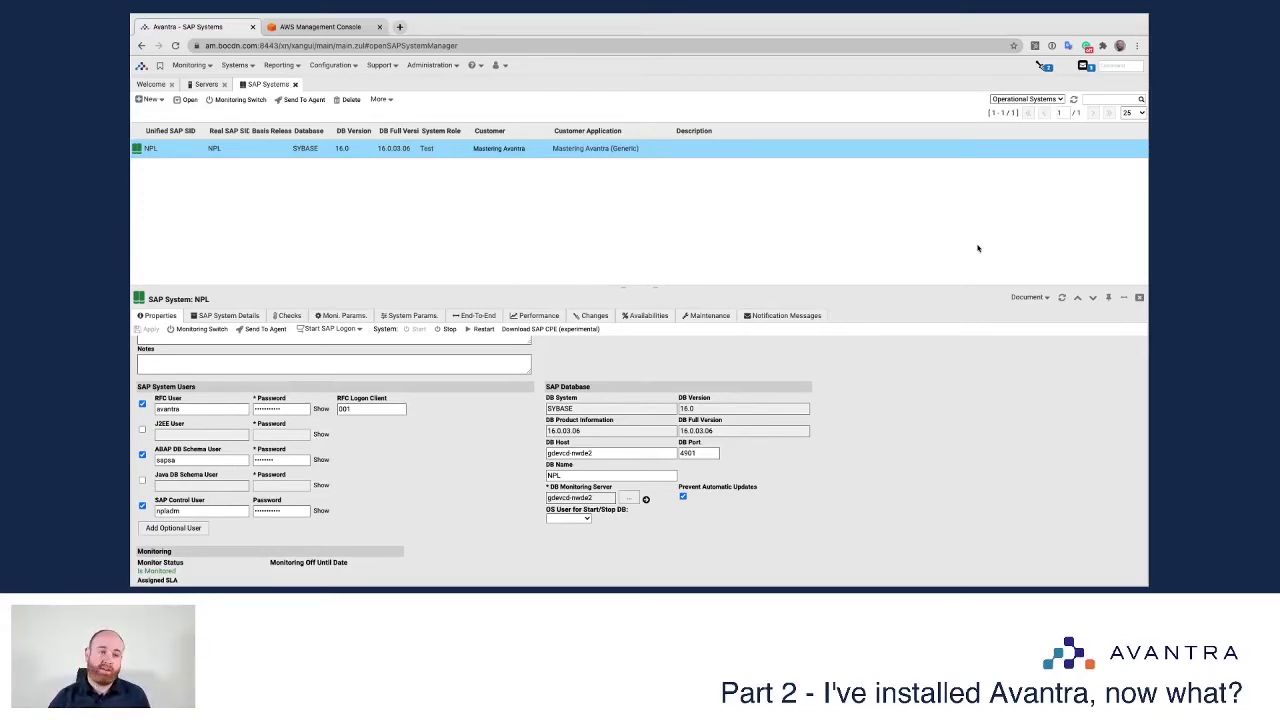
- Open the list of databases, recheck NPL's database settings, and return to the database list
{"action": "left_click", "coordinate": [237, 65]}
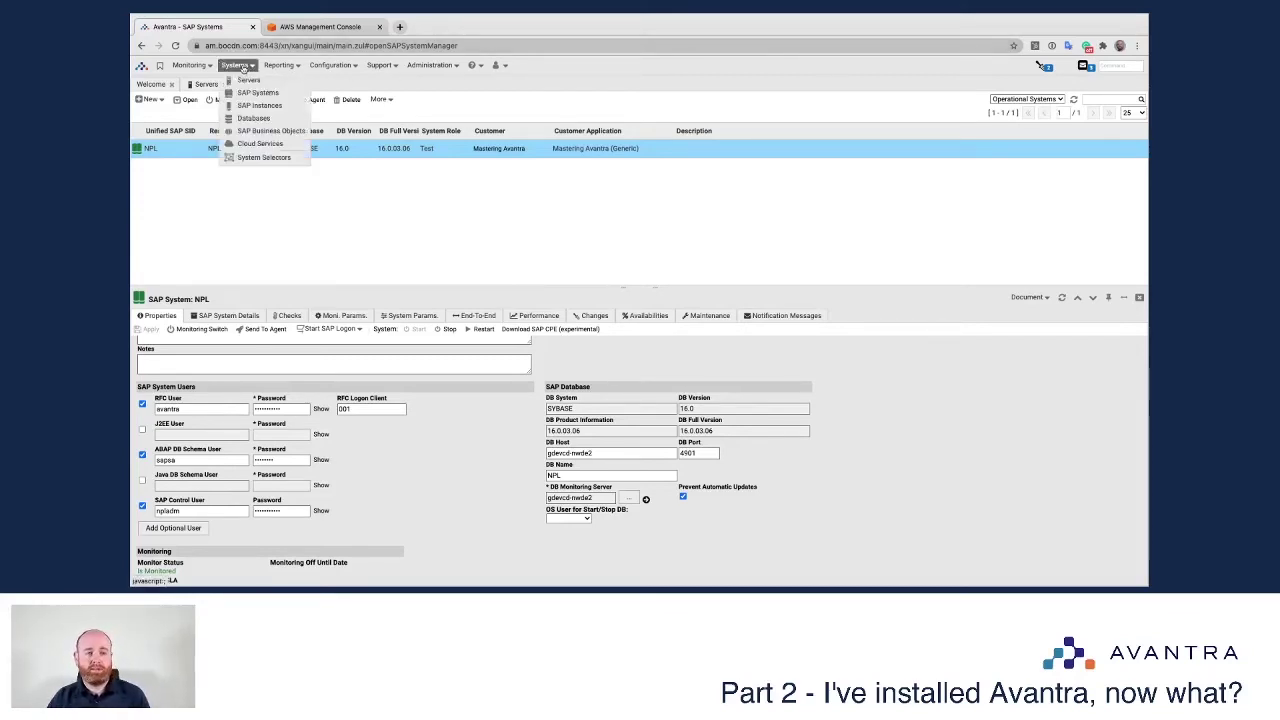
{"action": "left_click", "coordinate": [254, 118]}
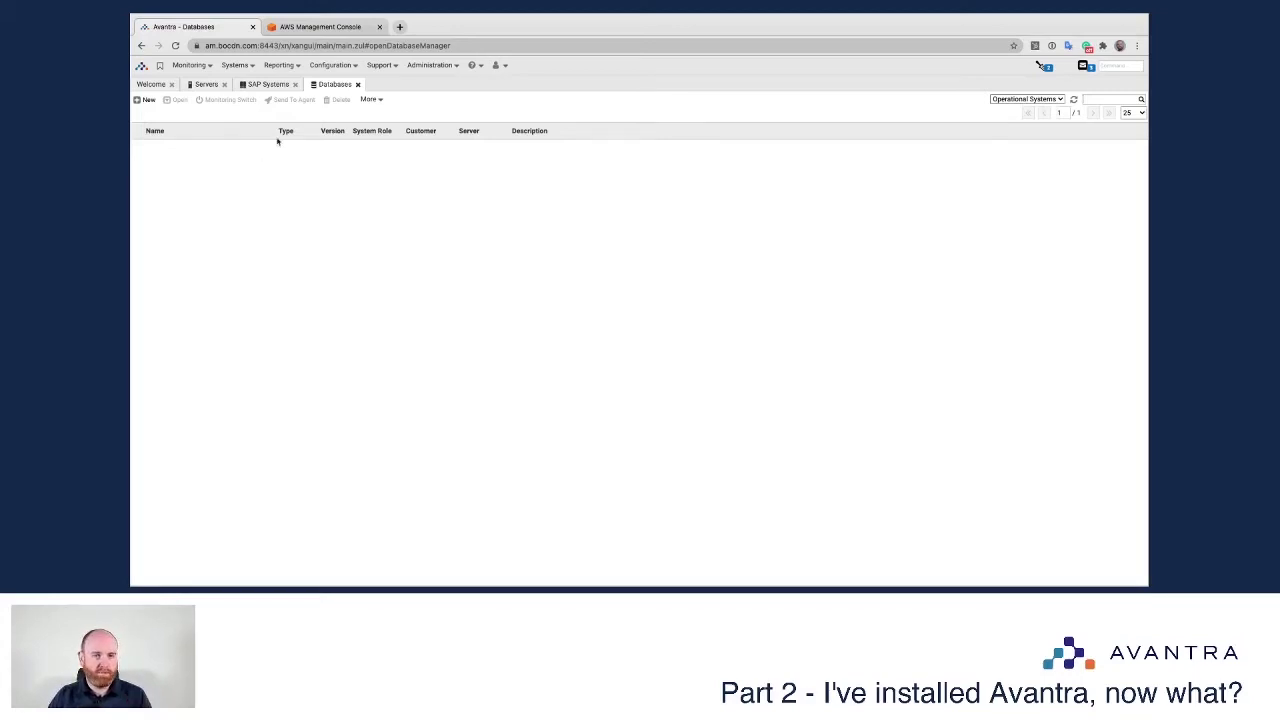
{"action": "left_click", "coordinate": [269, 85]}
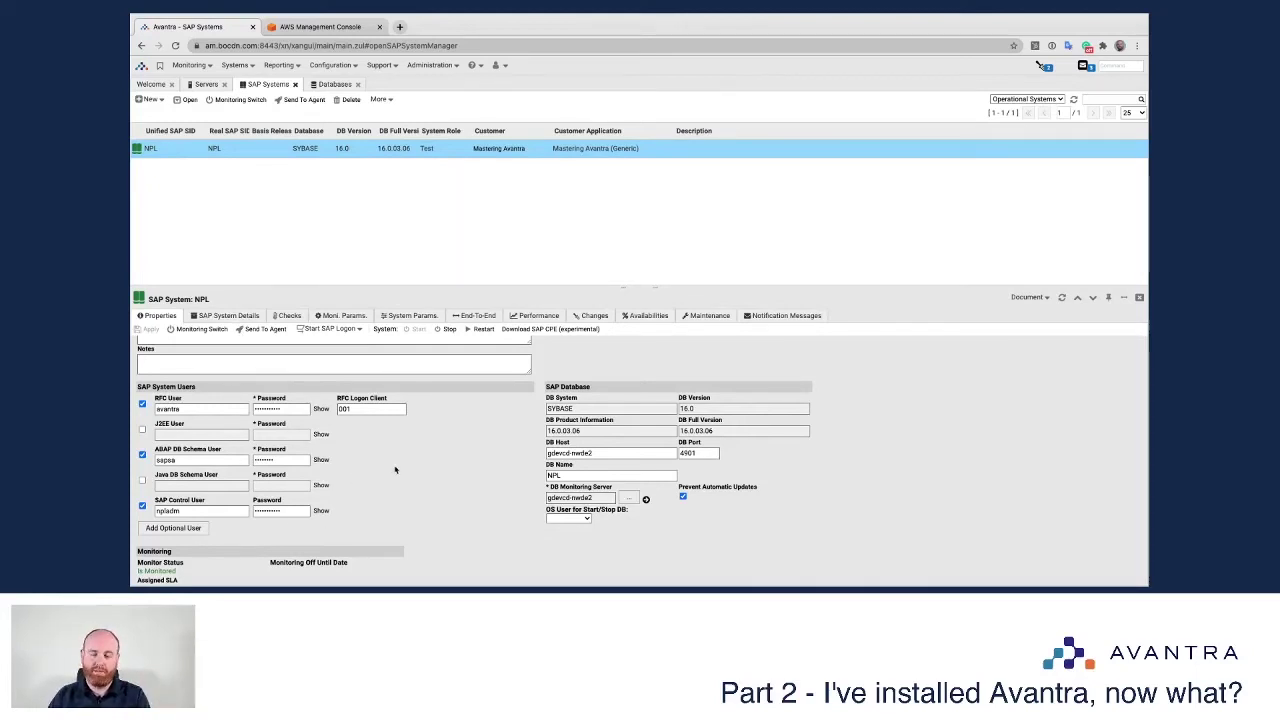
{"action": "left_click", "coordinate": [332, 84]}
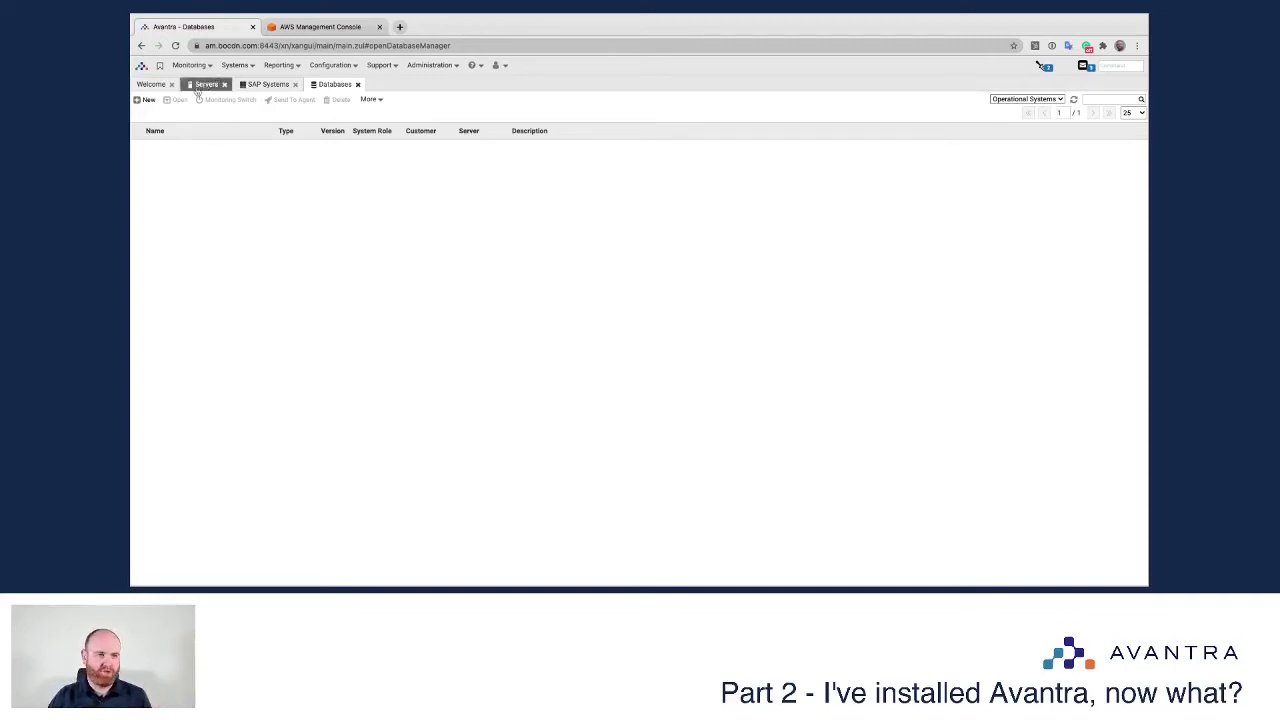
- Start a new database entry of type MSSQL with the unified name MSQL1
{"action": "left_click", "coordinate": [145, 101]}
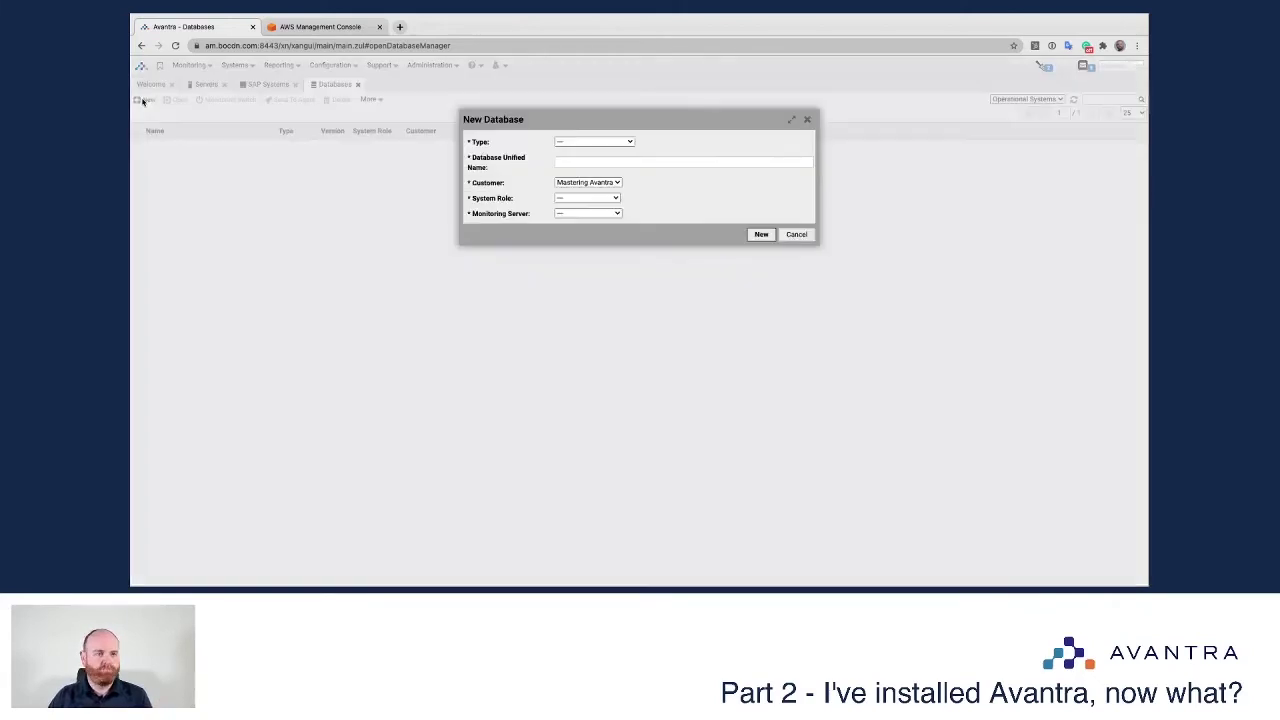
{"action": "left_click", "coordinate": [606, 144]}
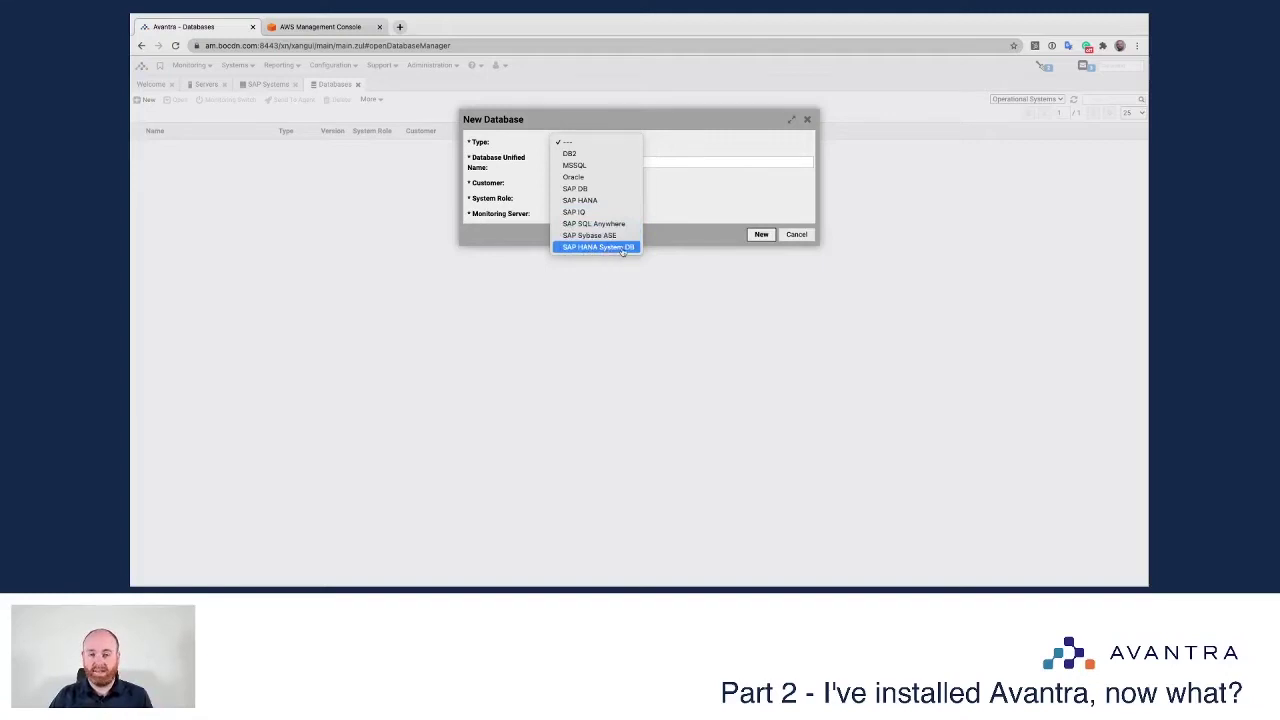
{"action": "left_click", "coordinate": [579, 166]}
{"action": "left_click", "coordinate": [573, 163]}
{"action": "type", "text": "S"}
{"action": "key", "text": "BackSpace"}
{"action": "type", "text": "MSSQL1"}
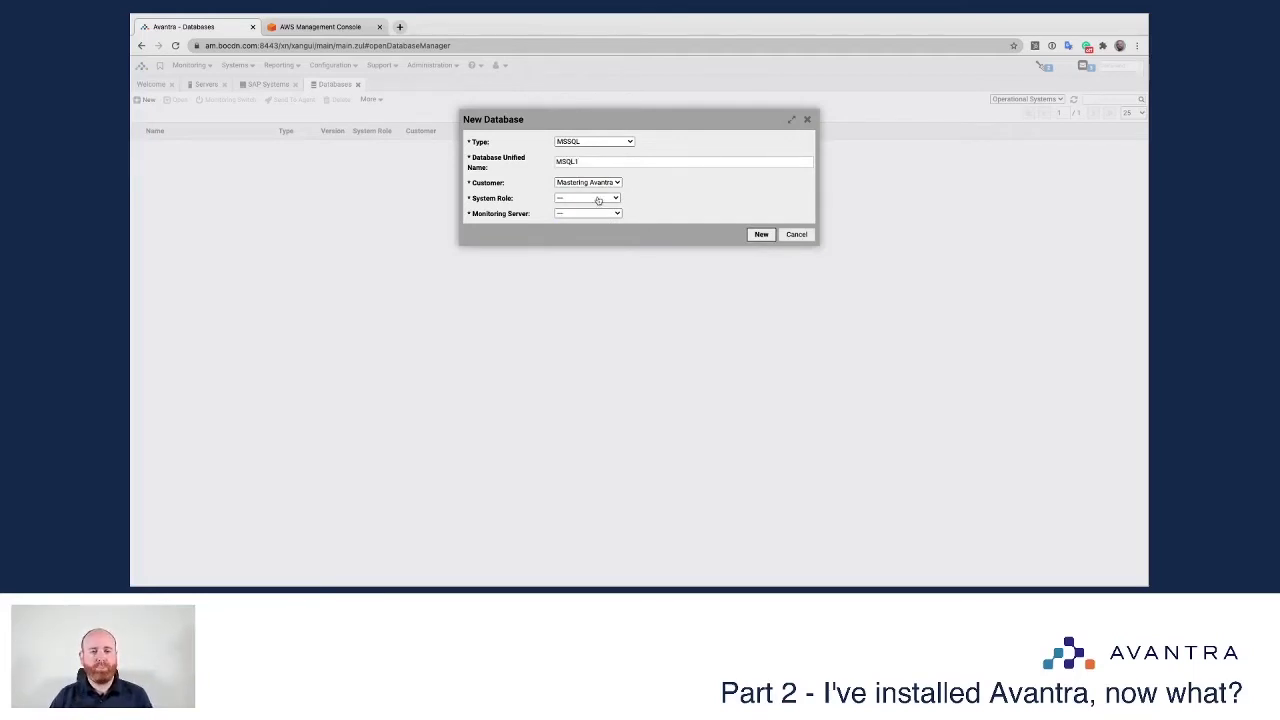
- Assign the Test system role and monitoring server gdevcd-ma-avasrv to the new database, and create it
{"action": "left_click", "coordinate": [590, 198]}
{"action": "left_click", "coordinate": [580, 289]}
{"action": "left_click", "coordinate": [590, 214]}
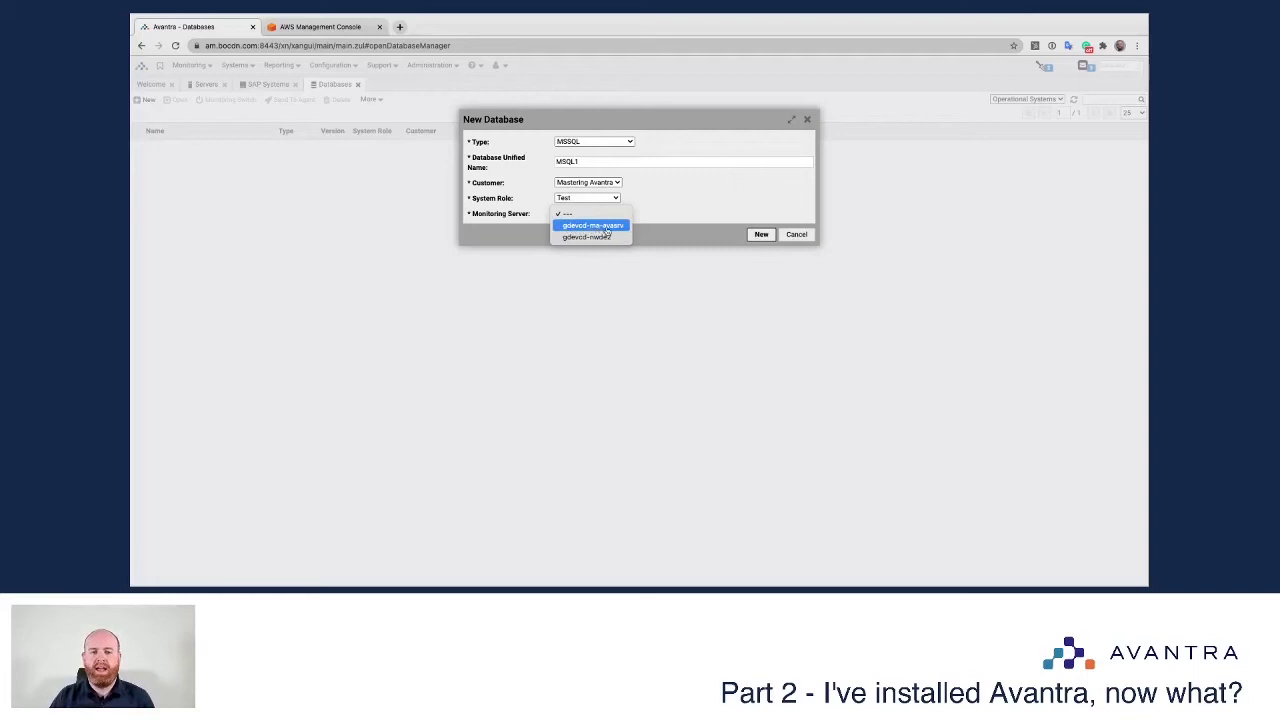
{"action": "left_click", "coordinate": [609, 226]}
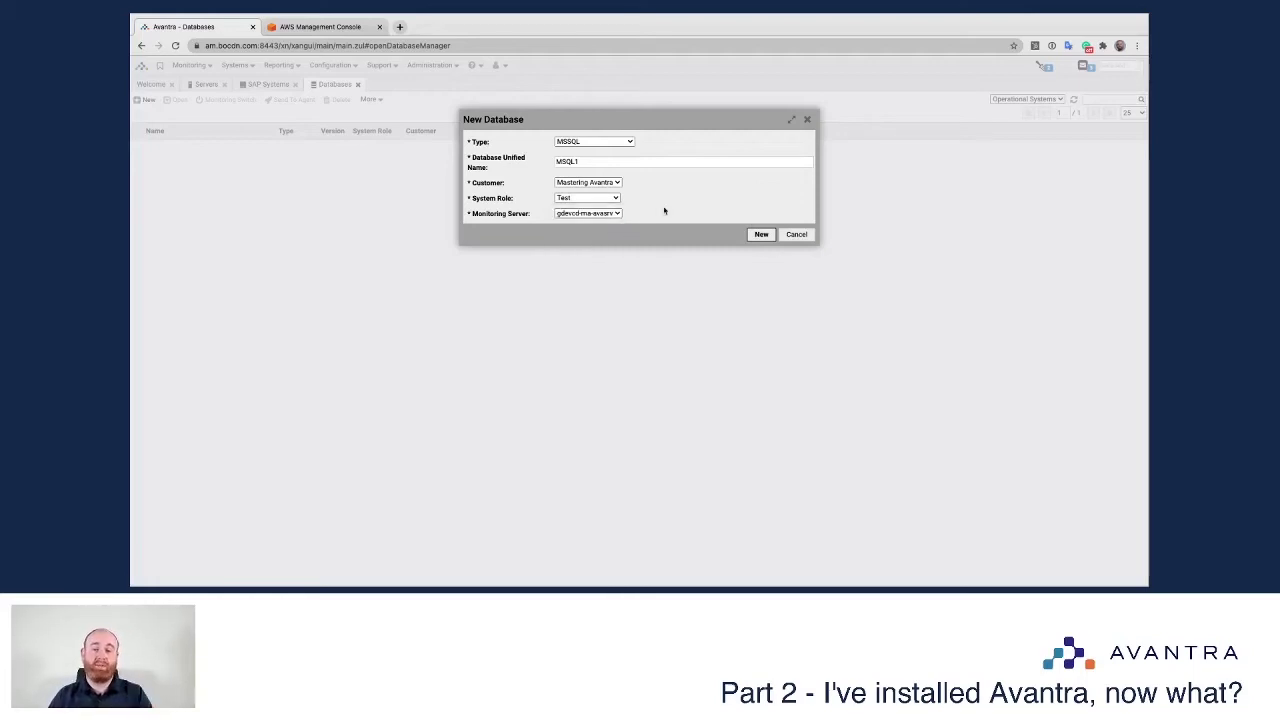
{"action": "left_click", "coordinate": [759, 235]}
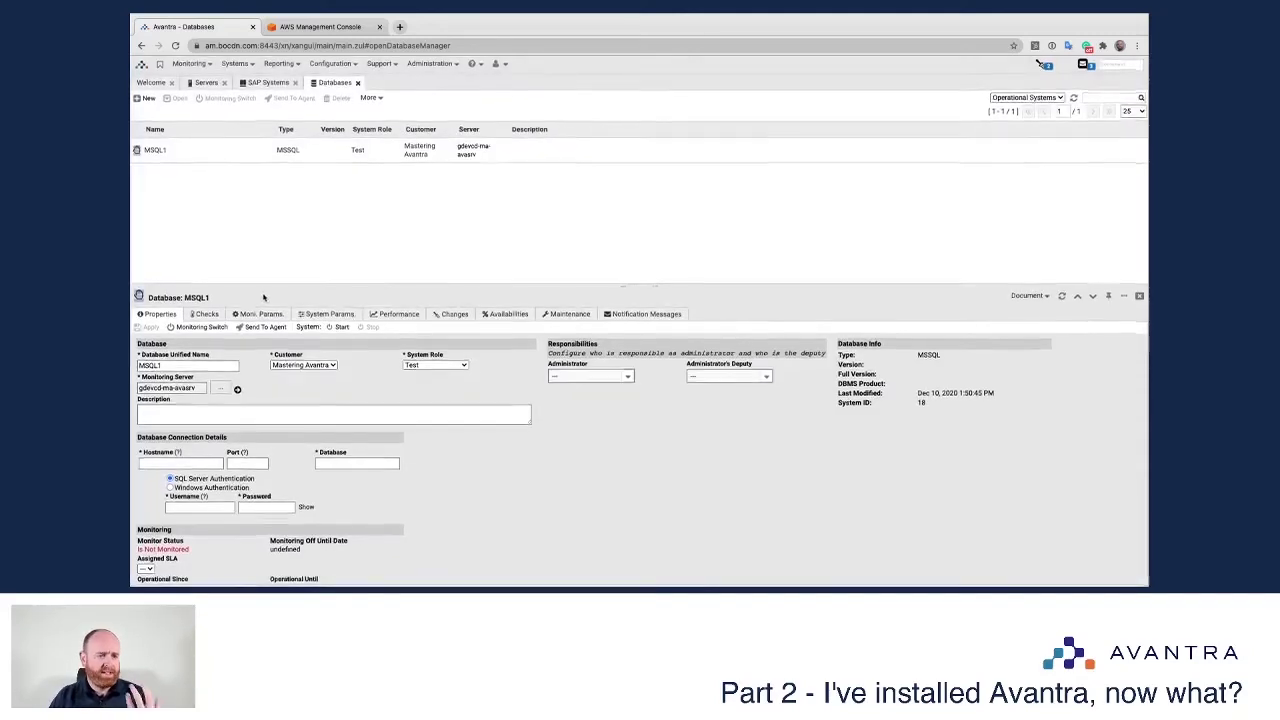
- Enter MSQL1's connection details with hostname gdevcd-msql1, database master, username sa and the account password, and save them
{"action": "left_click_drag", "start_coordinate": [268, 287], "coordinate": [270, 203]}
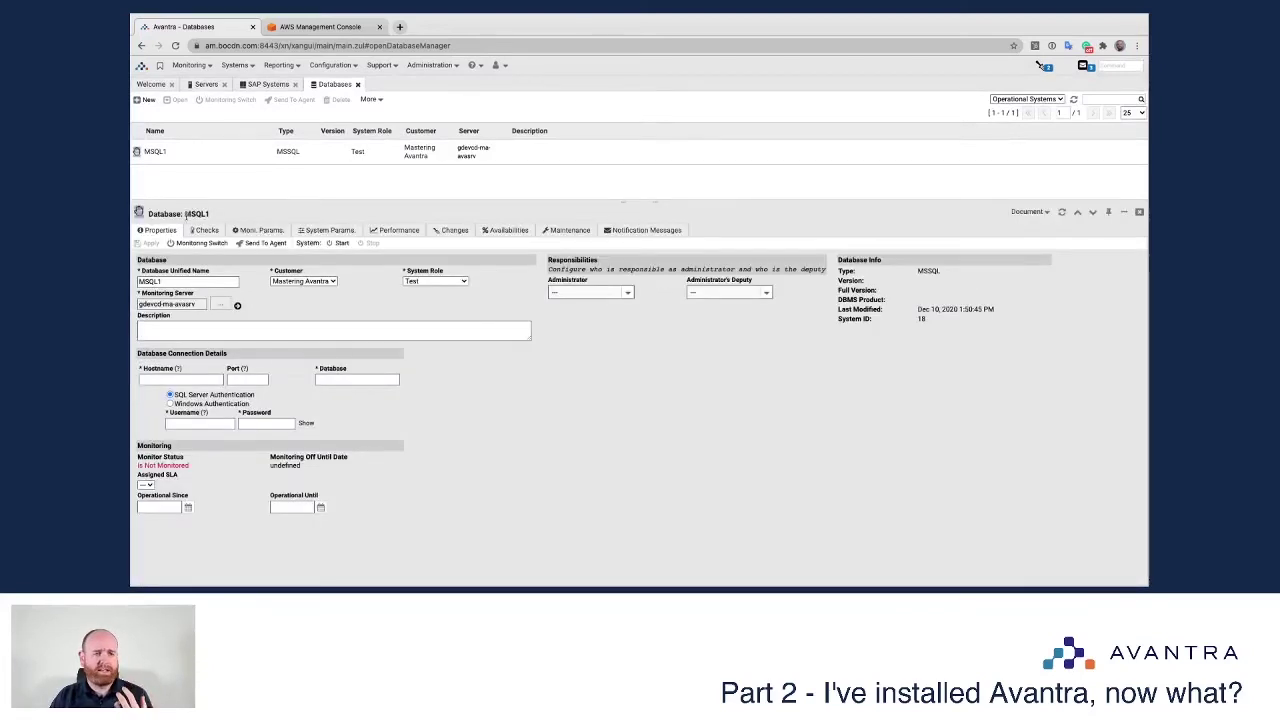
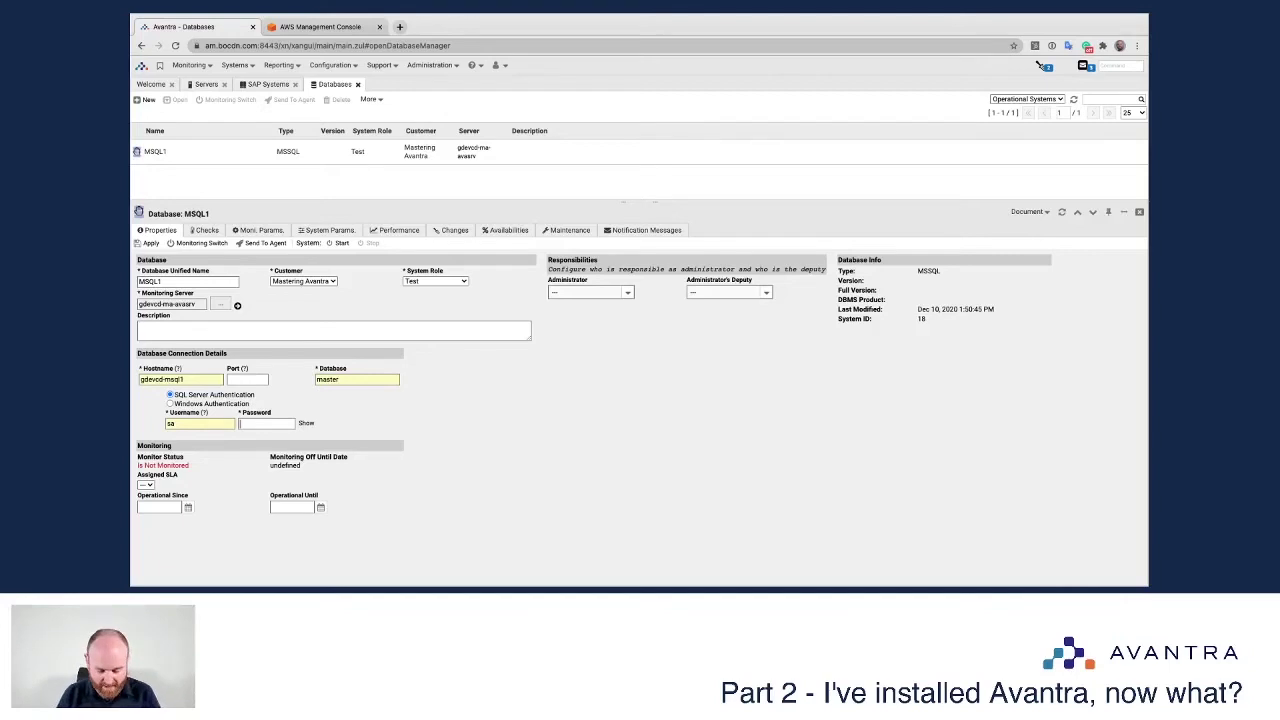
{"action": "type", "text": "***"}
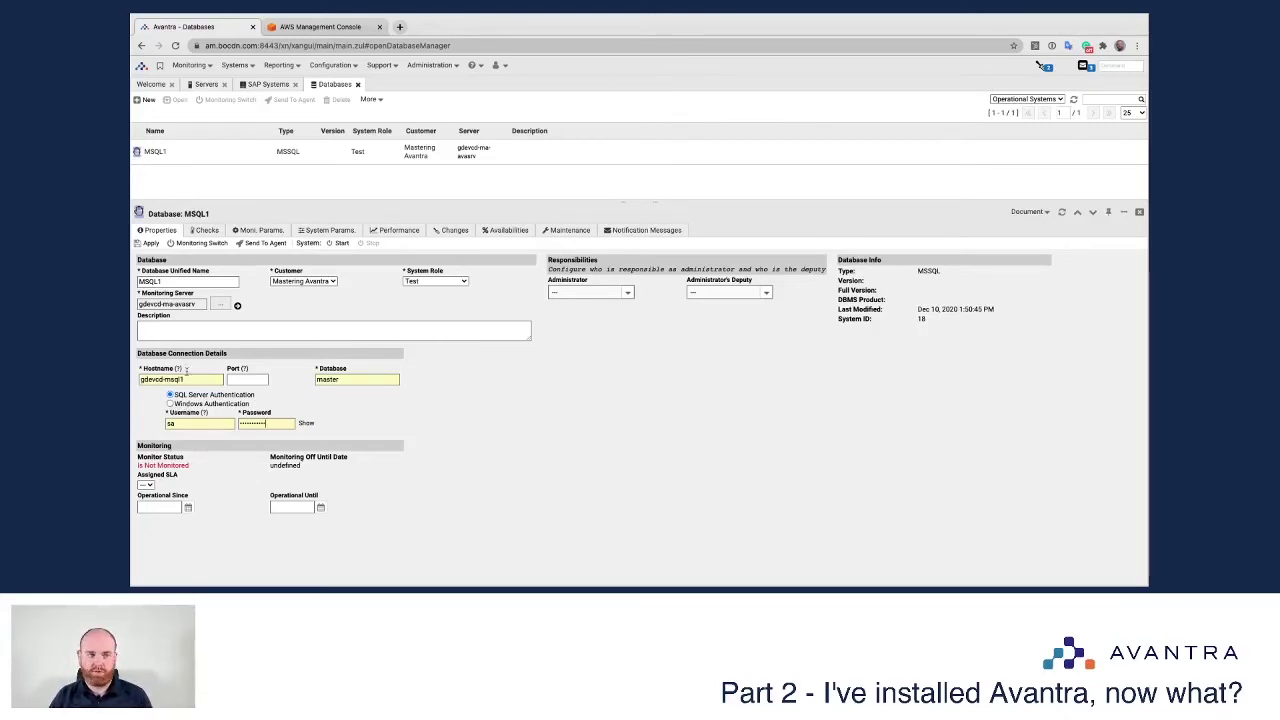
{"action": "left_click", "coordinate": [148, 244]}
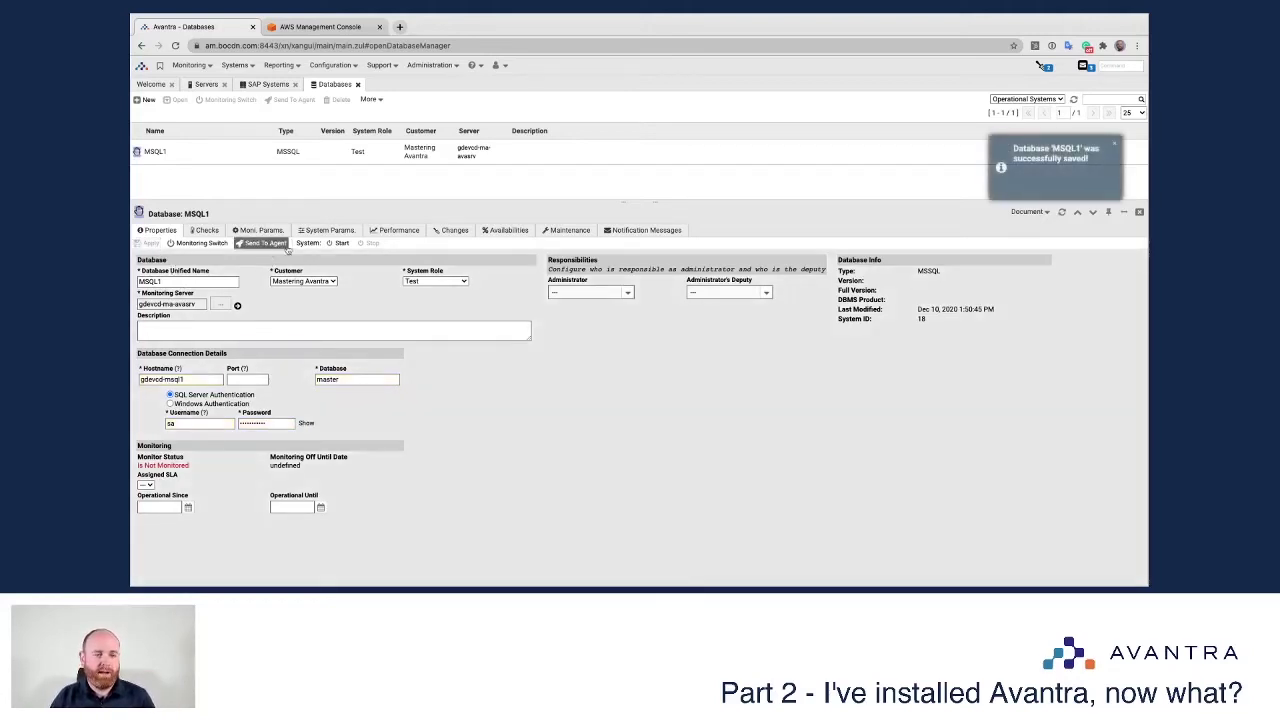
- Turn monitoring on for MSQL1, cascading the switch to include dependent systems
{"action": "left_click", "coordinate": [198, 243]}
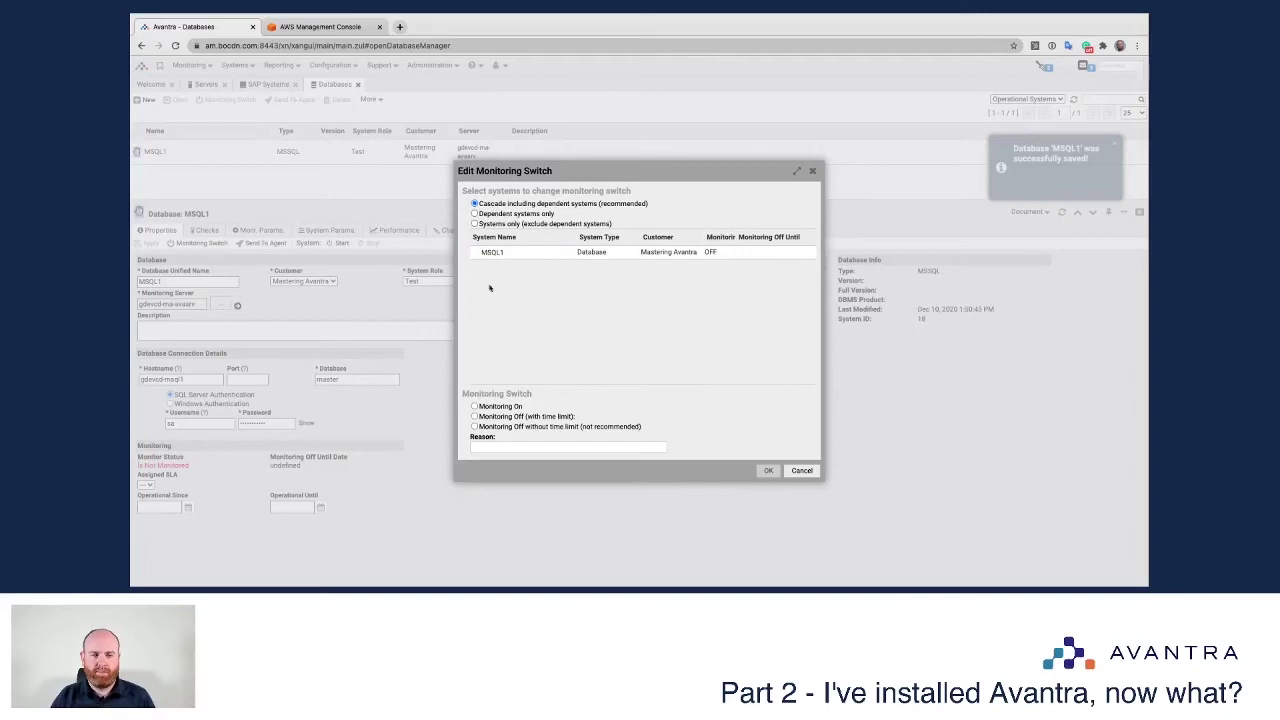
{"action": "left_click", "coordinate": [476, 406]}
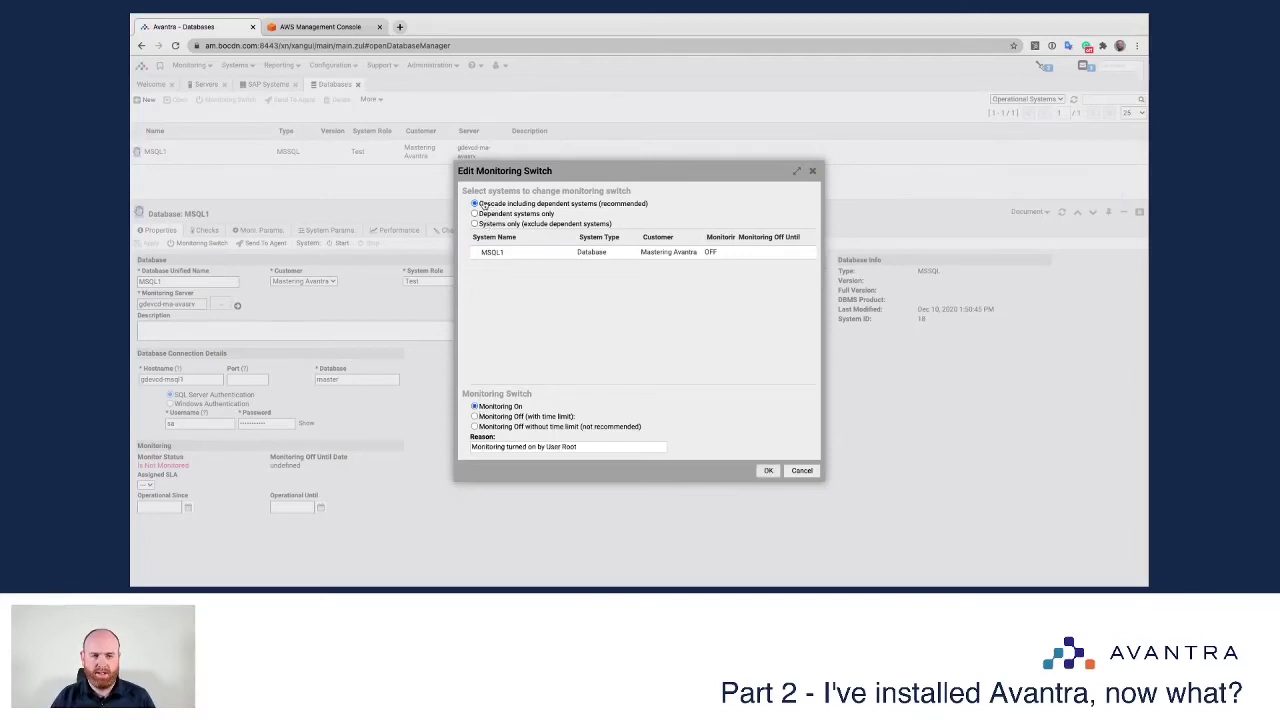
{"action": "left_click", "coordinate": [605, 254]}
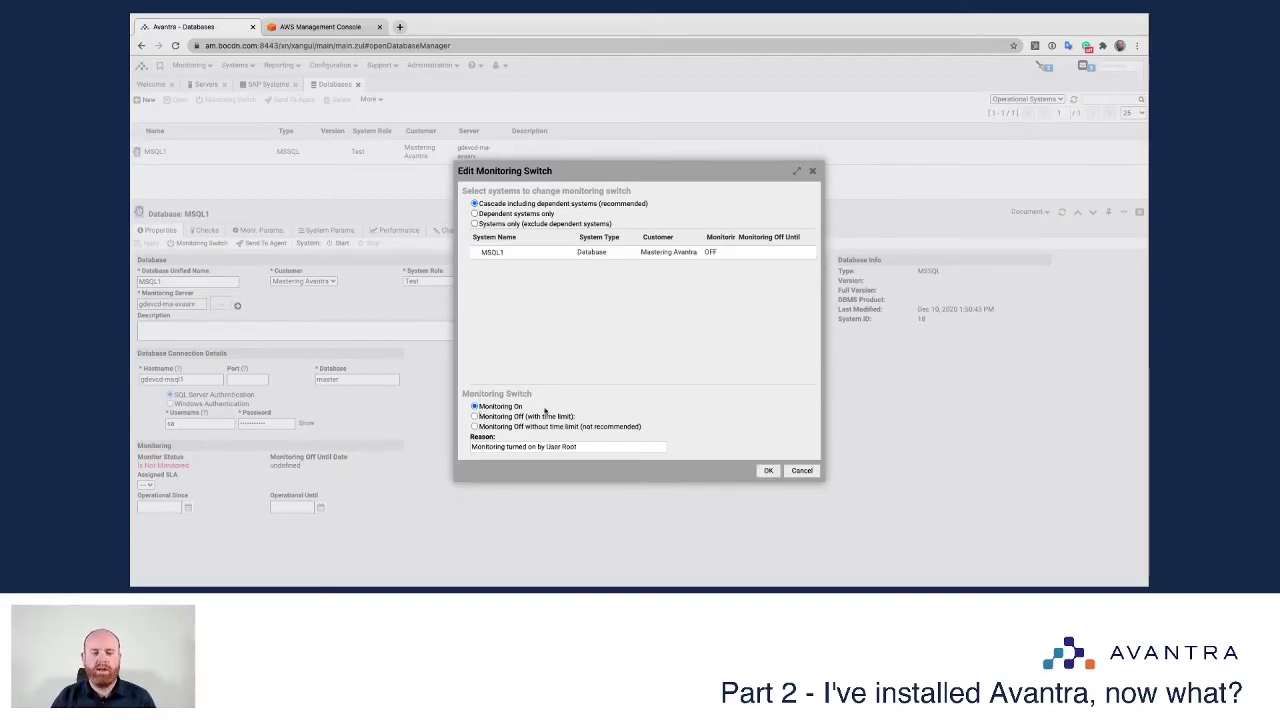
{"action": "left_click", "coordinate": [768, 470]}
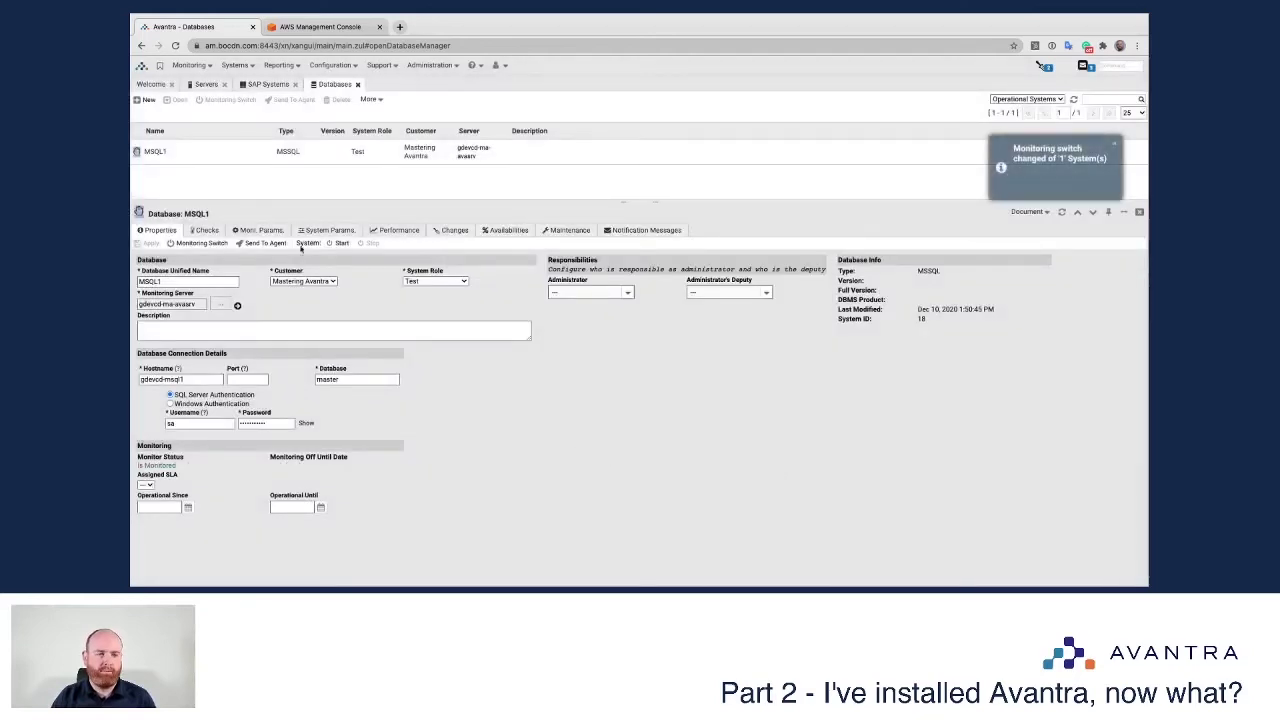
- Send MSQL1's configuration to its agent with an immediate basic check cycle, and refresh the database details and list
{"action": "left_click", "coordinate": [265, 243]}
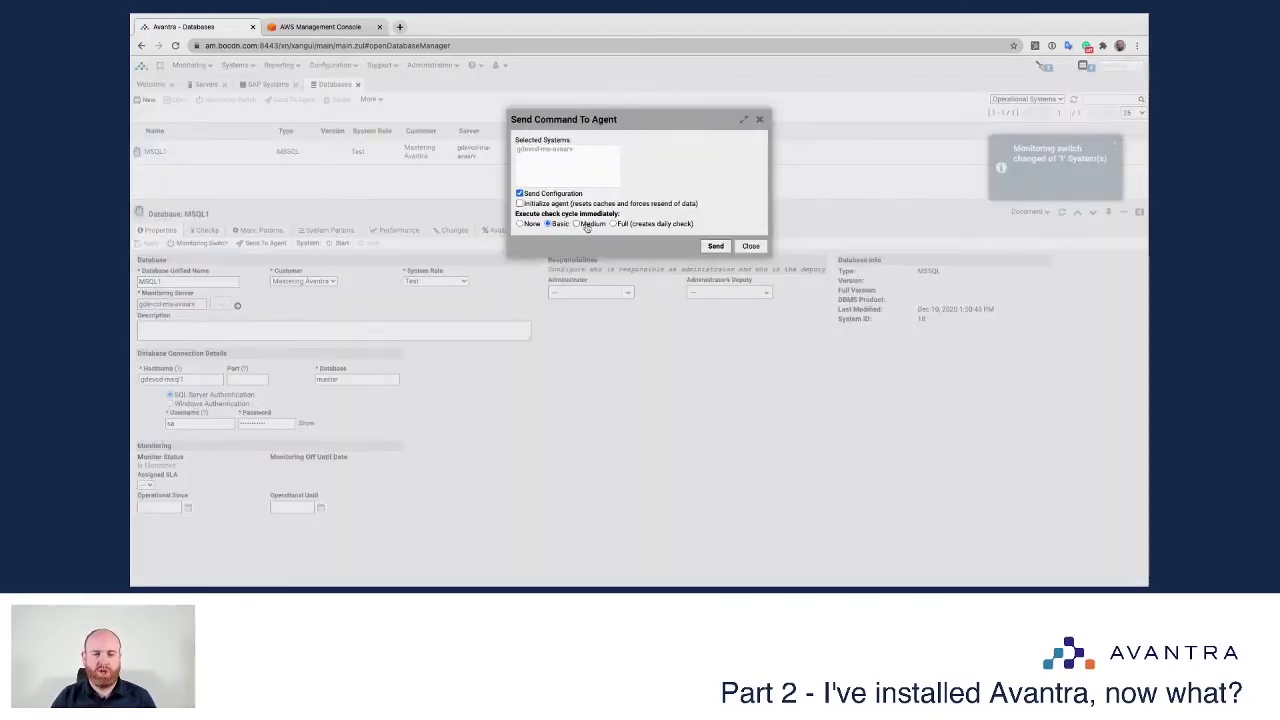
{"action": "left_click", "coordinate": [716, 246]}
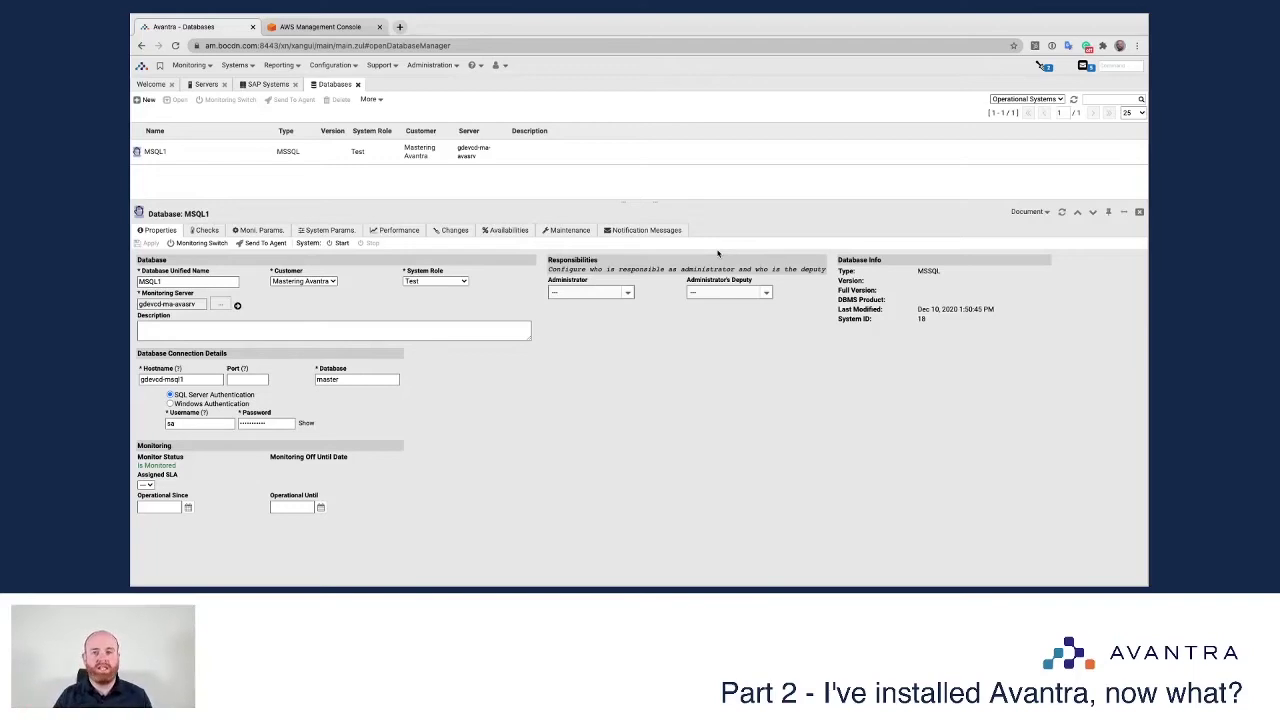
{"action": "left_click", "coordinate": [1062, 212]}
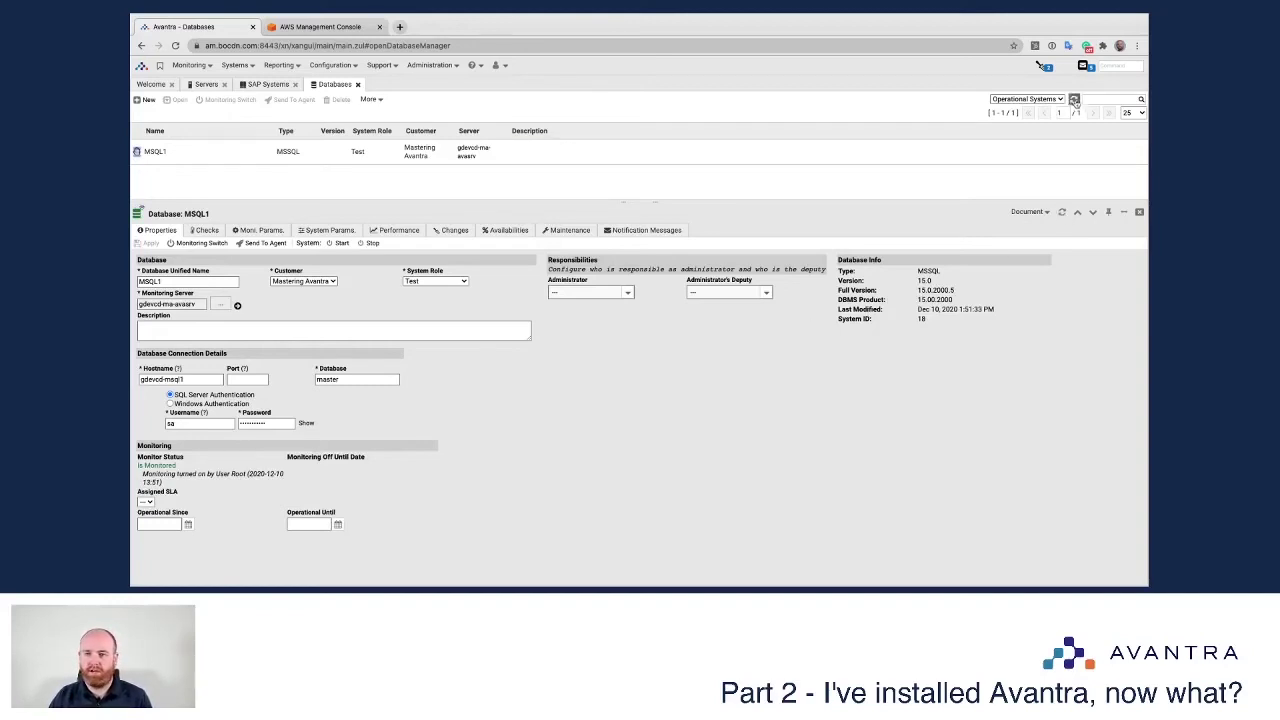
{"action": "left_click", "coordinate": [236, 162]}
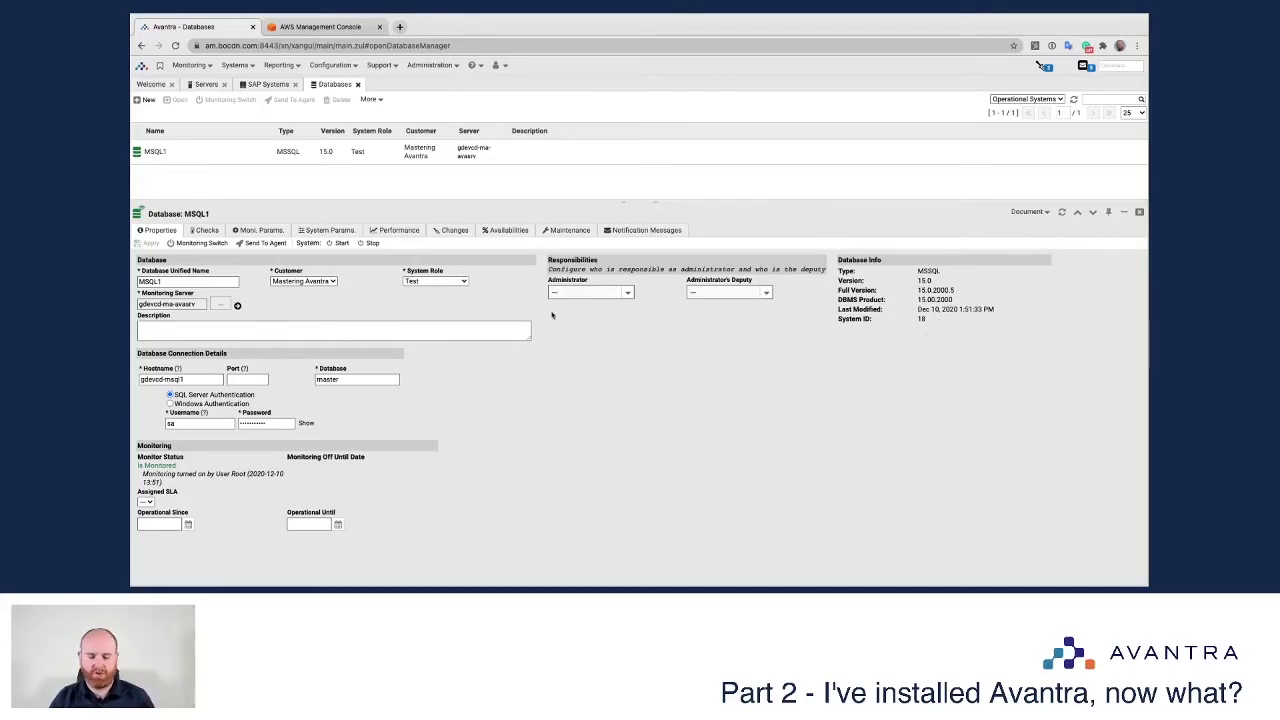
- Review MSQL1's checks and properties, and refresh its check list
{"action": "left_click", "coordinate": [215, 232]}
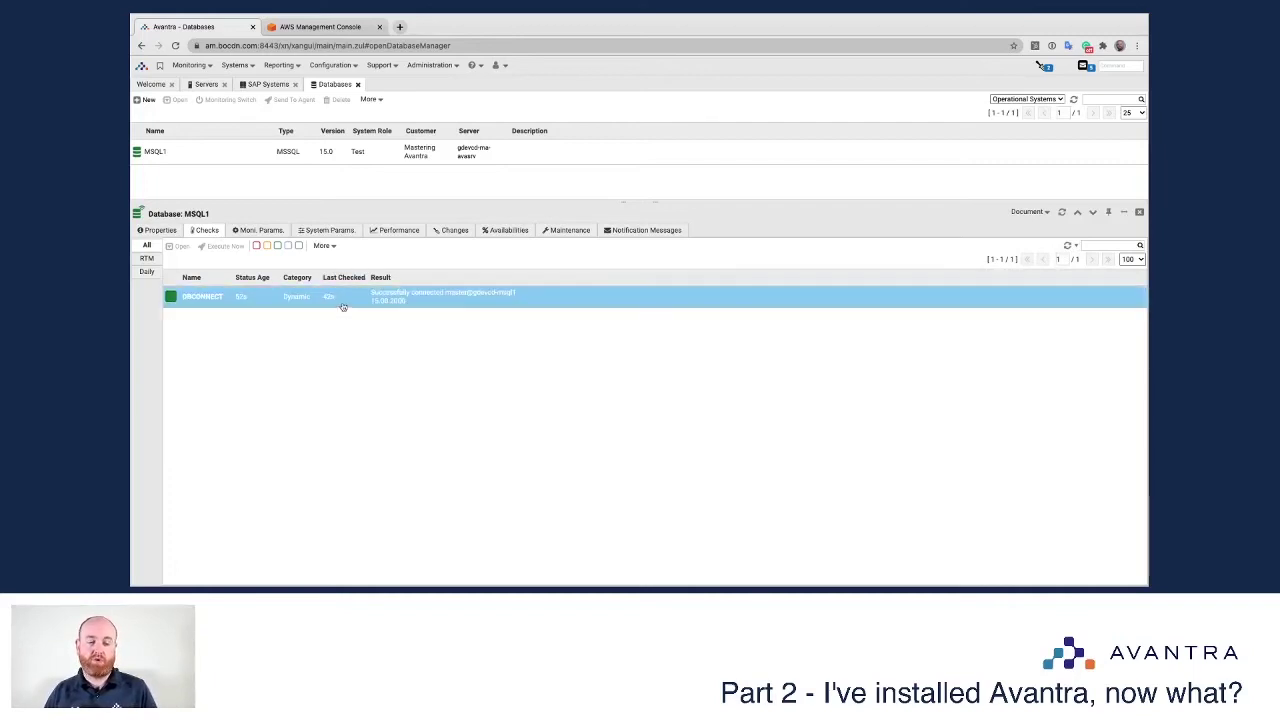
{"action": "left_click", "coordinate": [157, 231]}
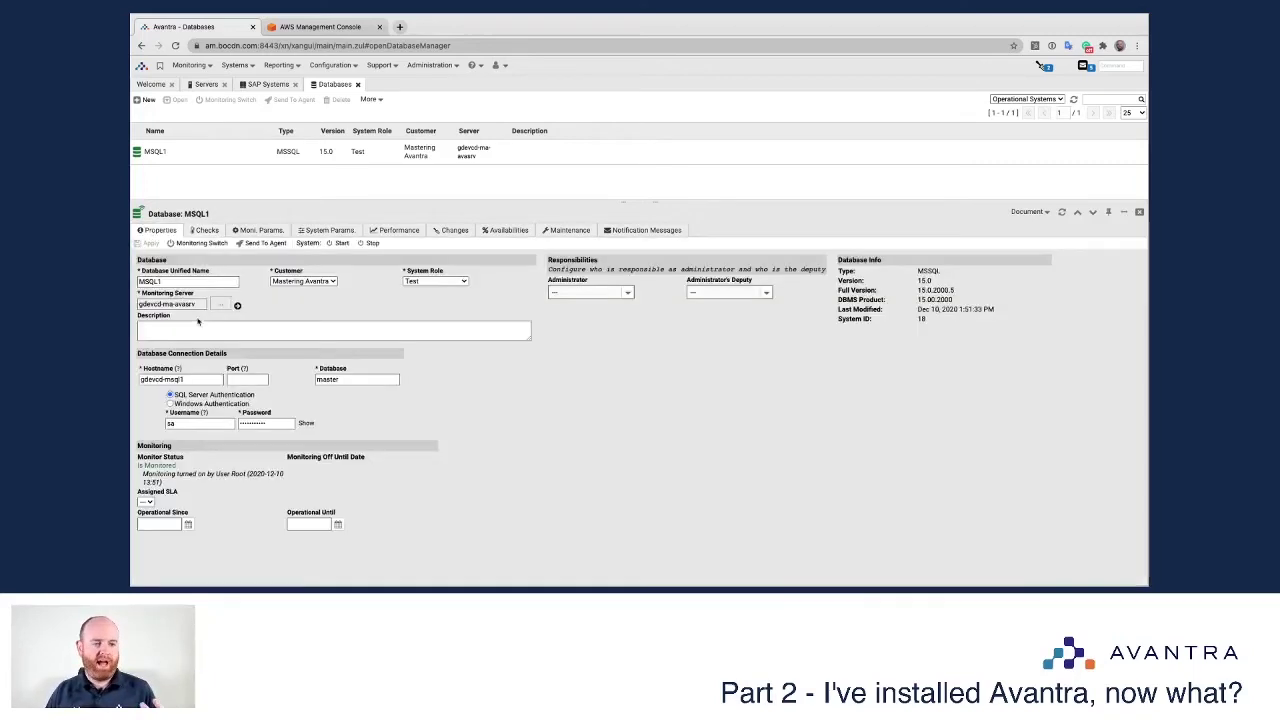
{"action": "left_click", "coordinate": [206, 232]}
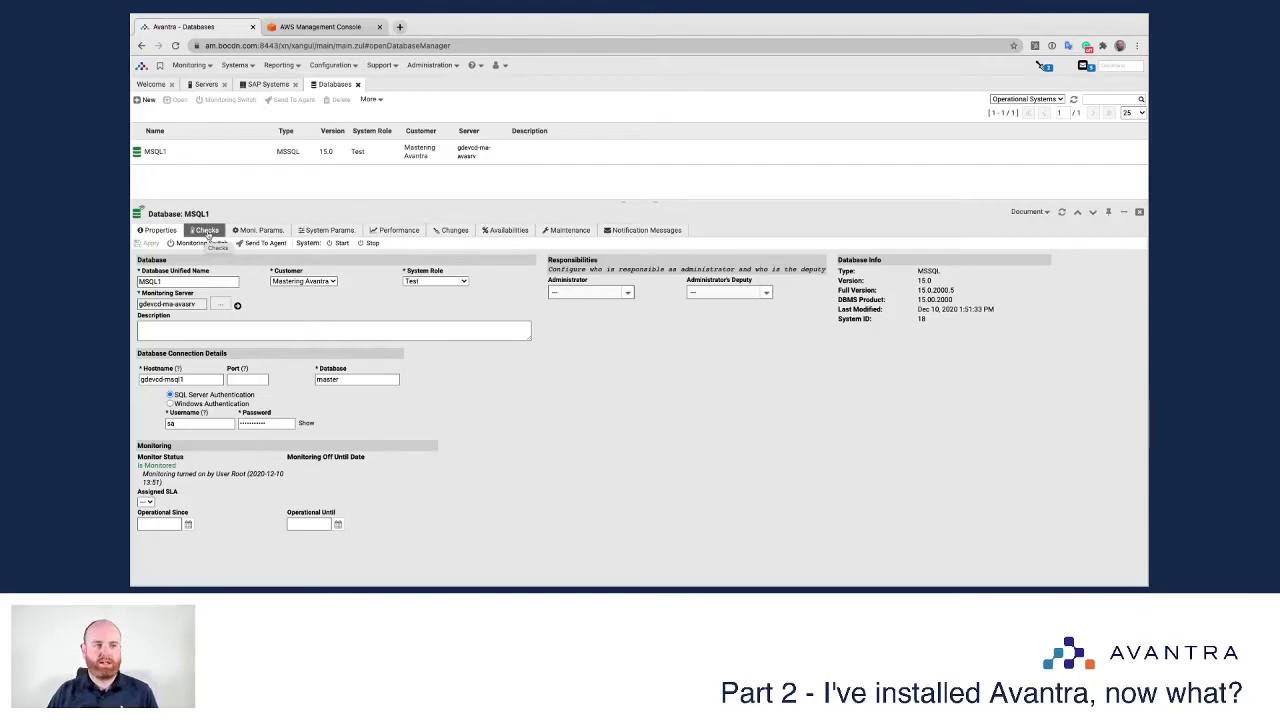
{"action": "left_click", "coordinate": [1067, 246]}
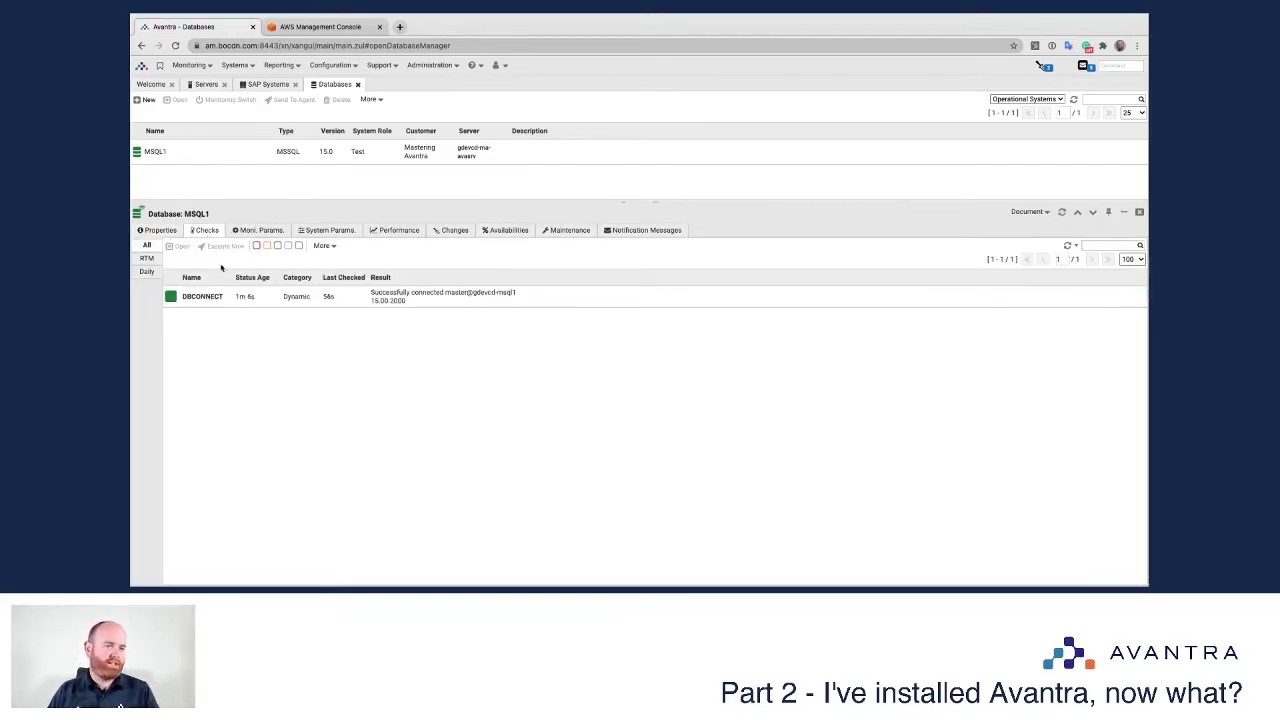
- Add the MSSBackupExclude monitoring parameter to MSQL1, allowing any connection in the ksfetch network request
{"action": "left_click", "coordinate": [259, 231]}
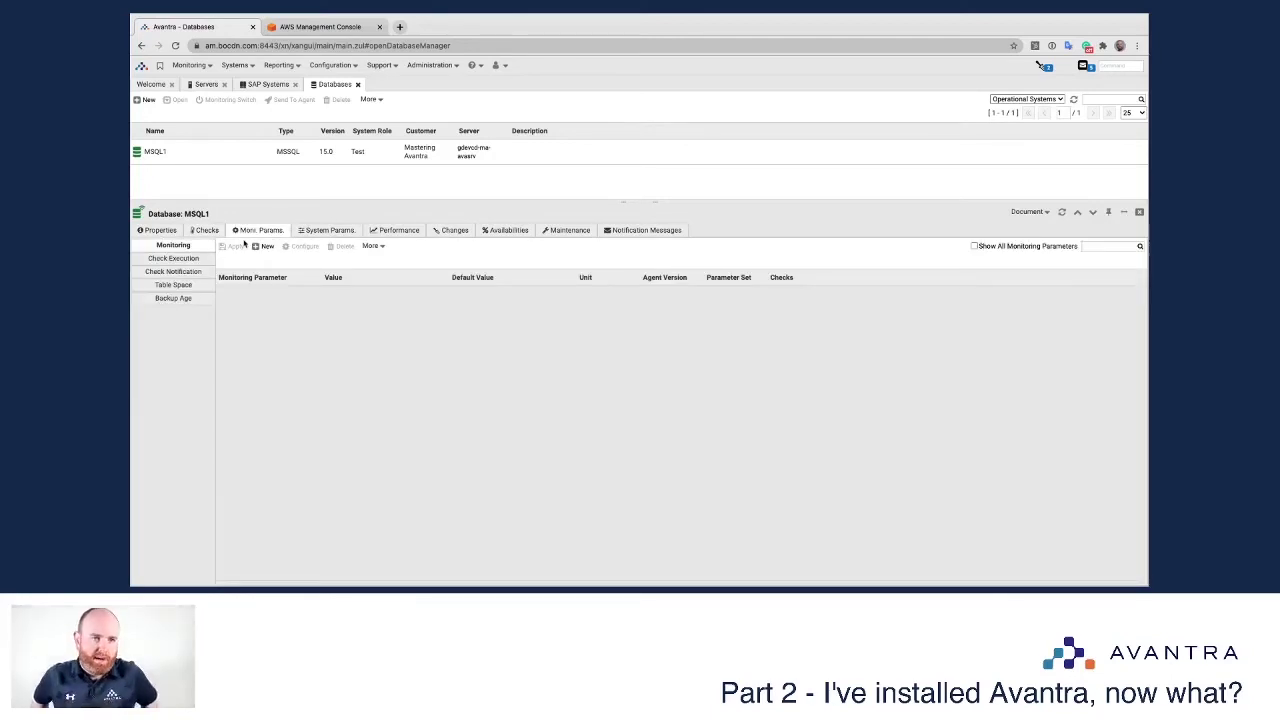
{"action": "left_click", "coordinate": [264, 246]}
{"action": "left_click", "coordinate": [697, 139]}
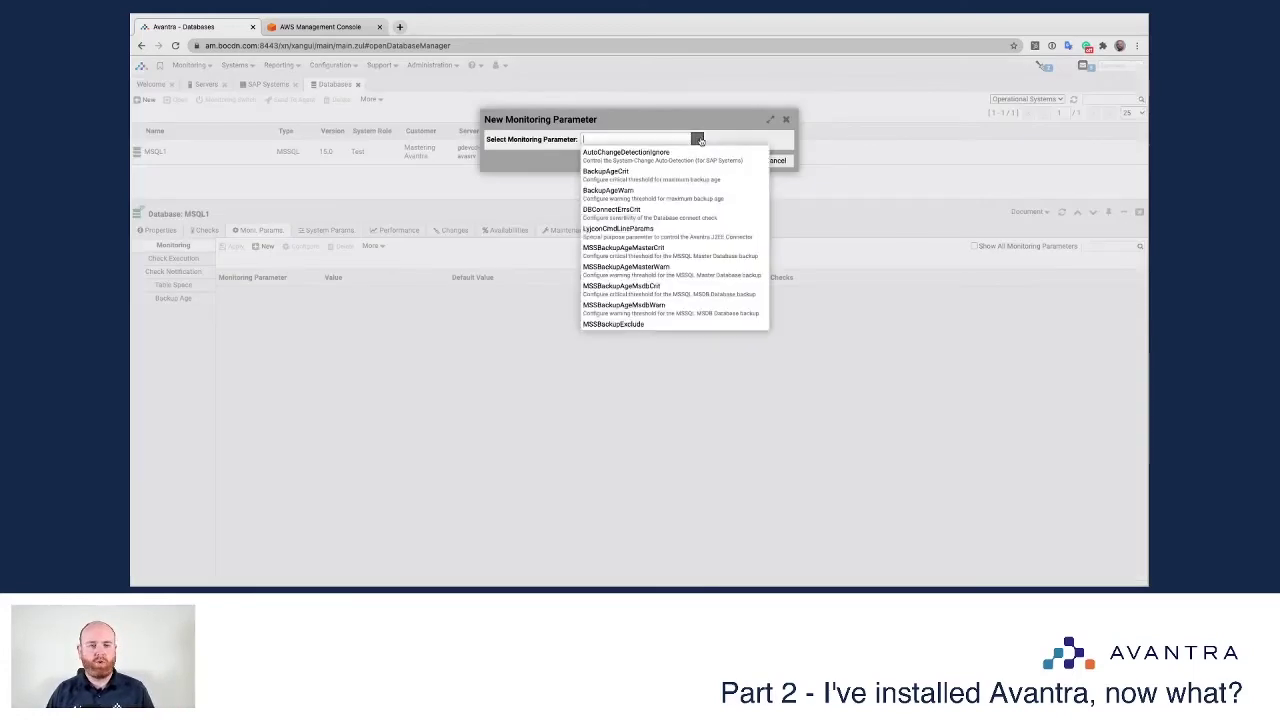
{"action": "scroll", "coordinate": [648, 249], "scroll_direction": "down", "scroll_amount": 2}
{"action": "scroll", "coordinate": [648, 249], "scroll_direction": "down", "scroll_amount": 1}
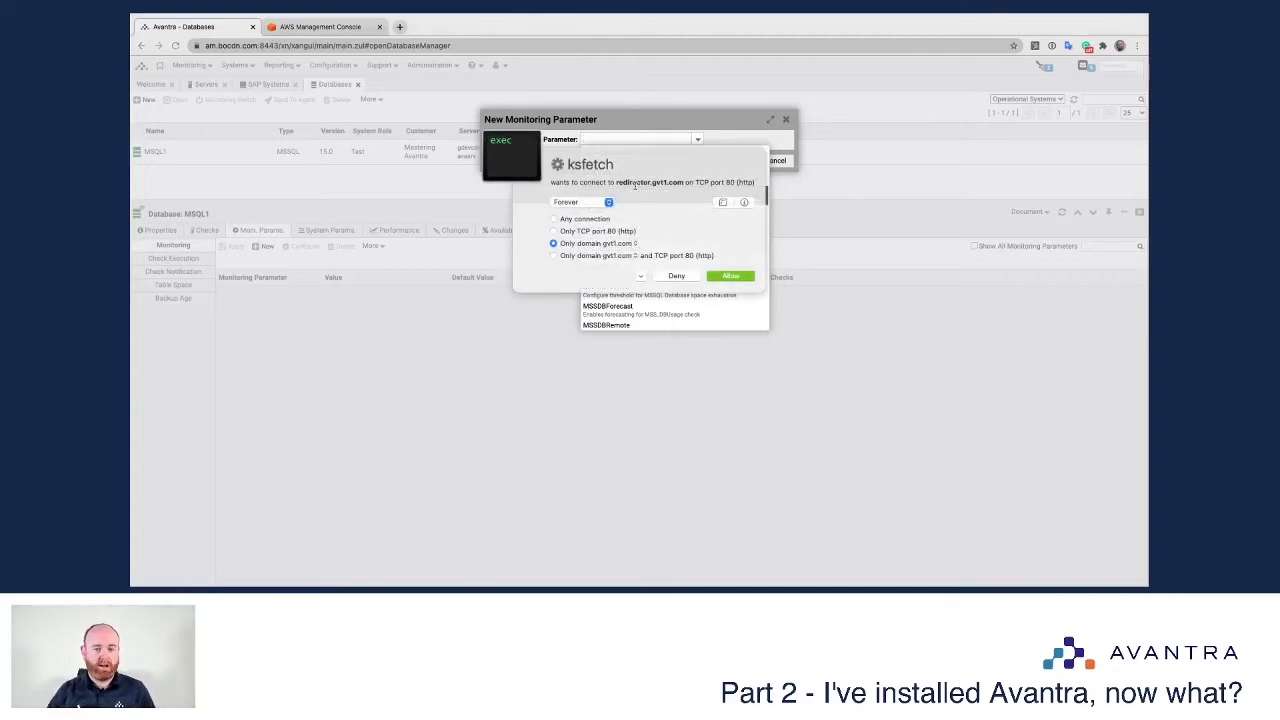
{"action": "left_click", "coordinate": [553, 218]}
{"action": "left_click", "coordinate": [731, 276]}
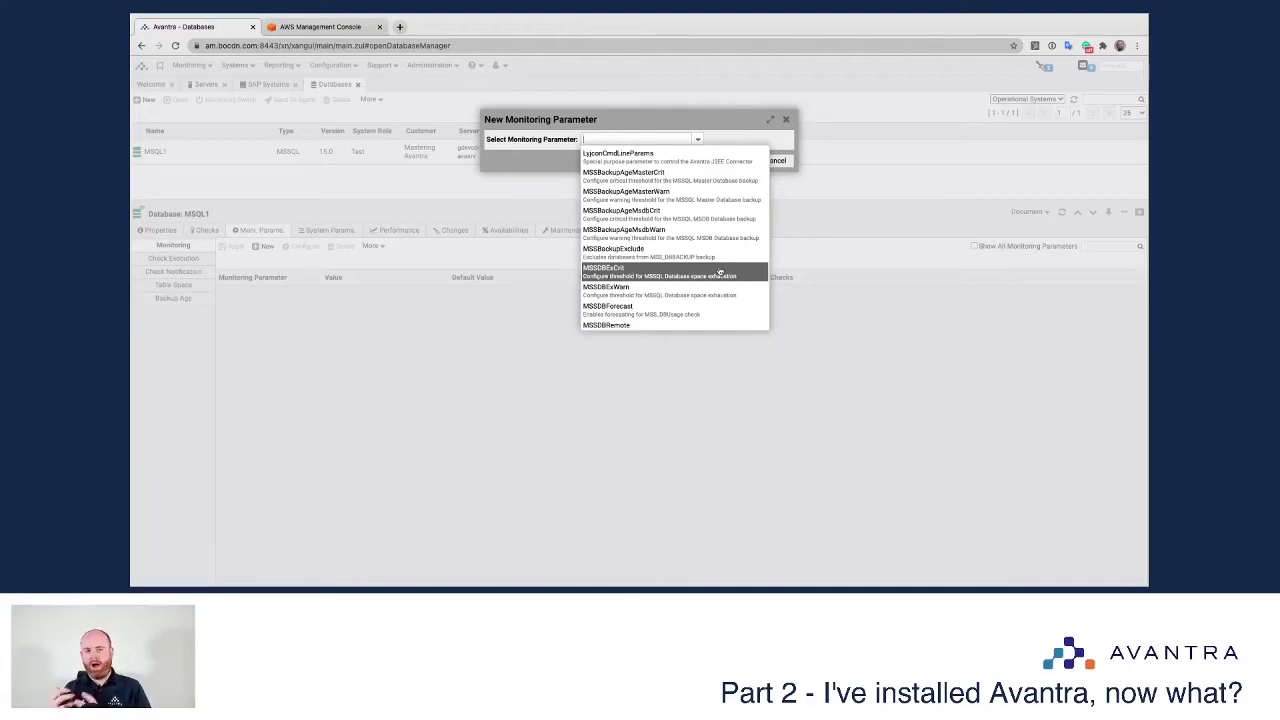
{"action": "left_click", "coordinate": [612, 258]}
{"action": "left_click", "coordinate": [751, 162]}
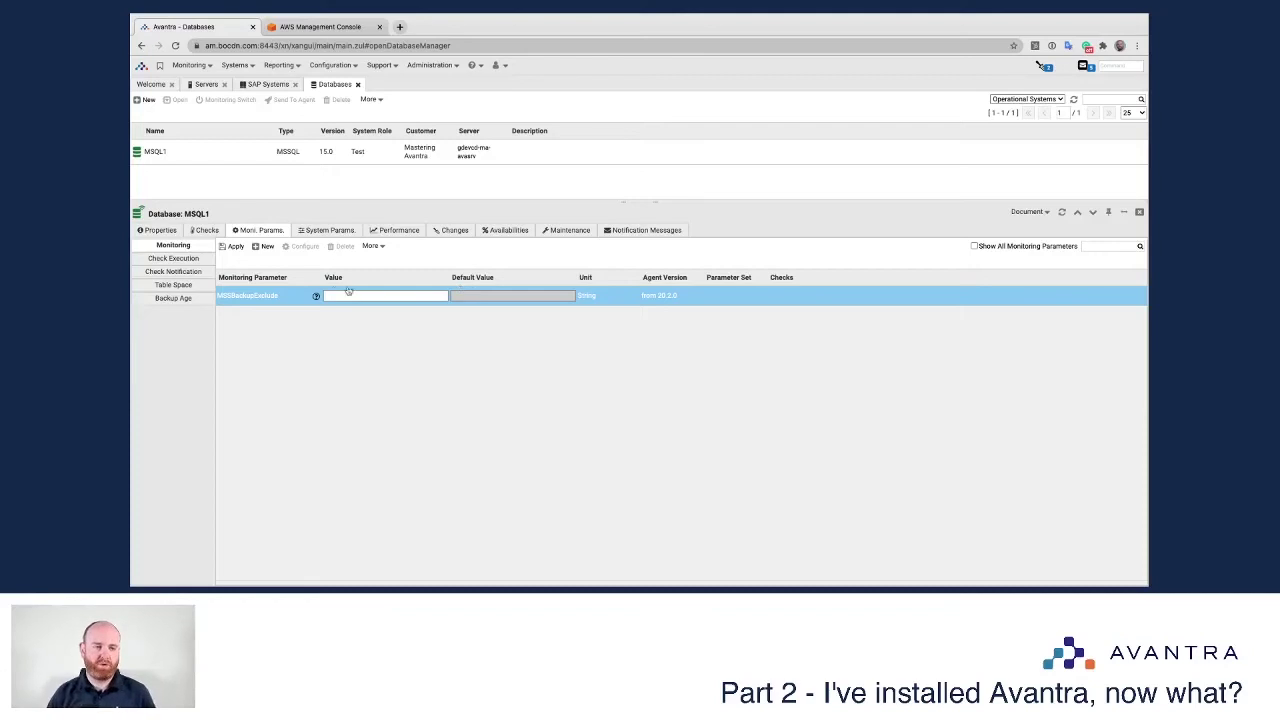
- Delete the MSSBackupExclude monitoring parameter from MSQL1
{"action": "right_click", "coordinate": [244, 296]}
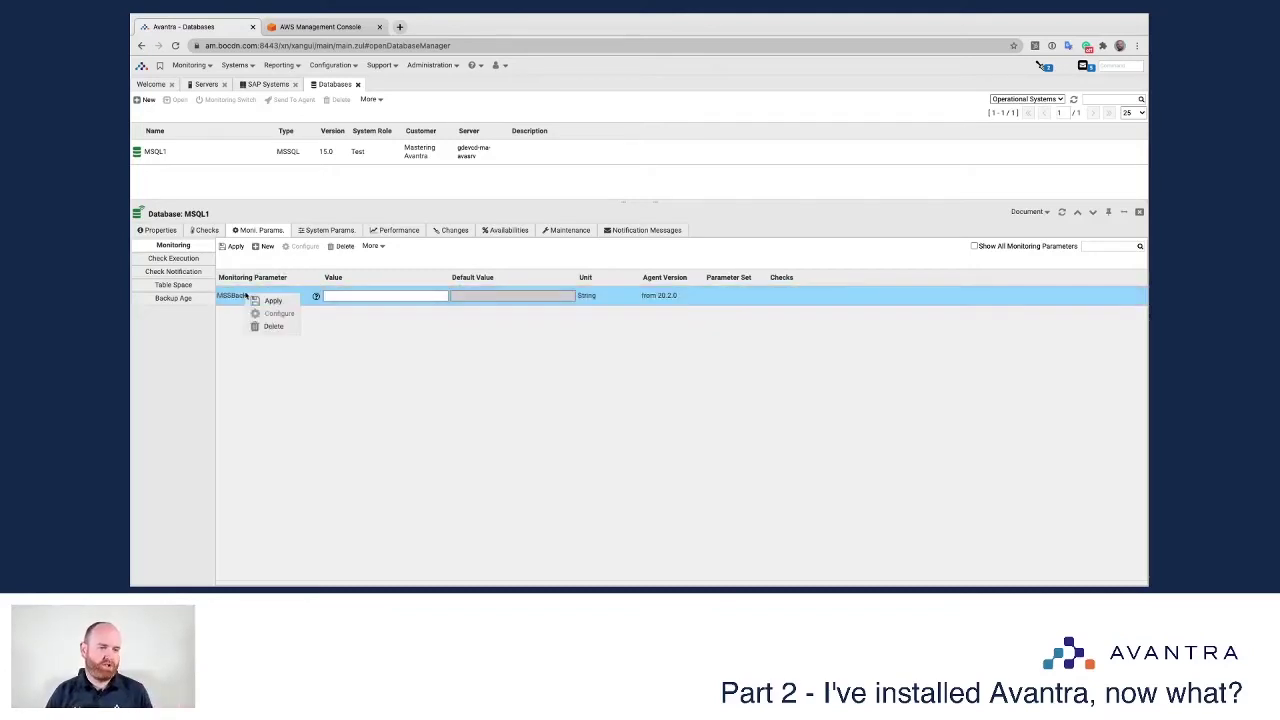
{"action": "left_click", "coordinate": [271, 323]}
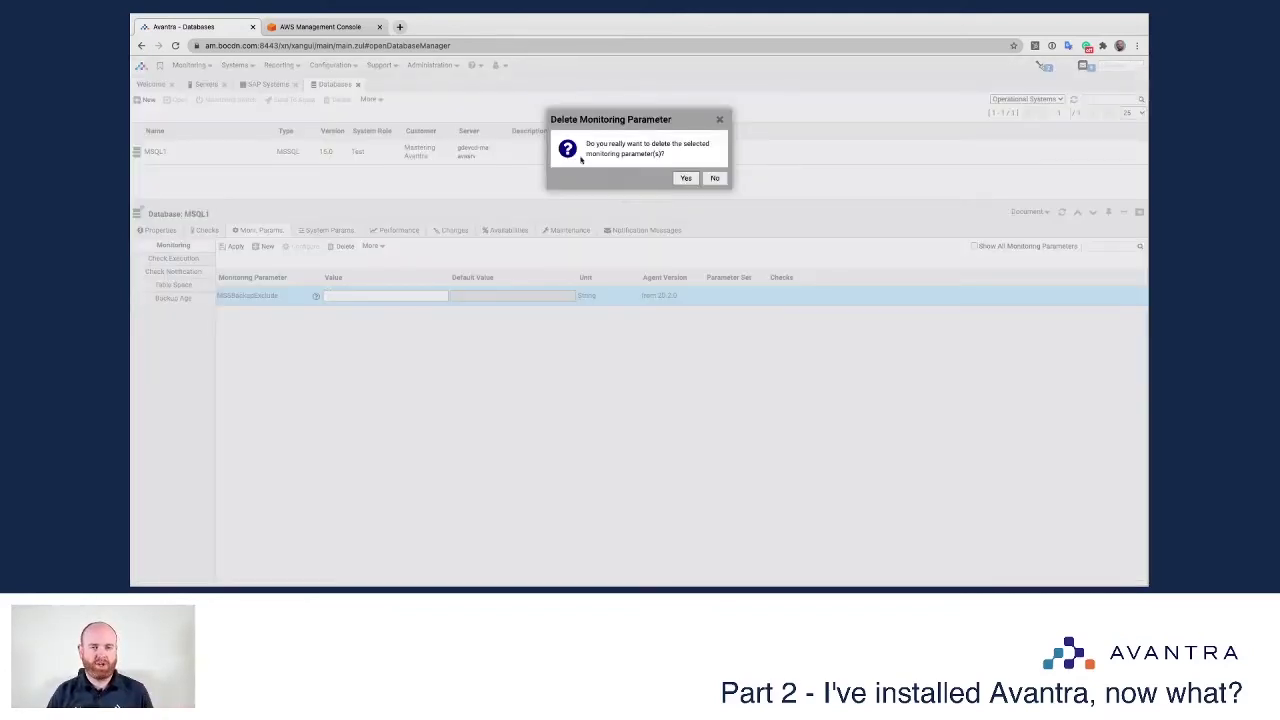
{"action": "left_click", "coordinate": [686, 178]}
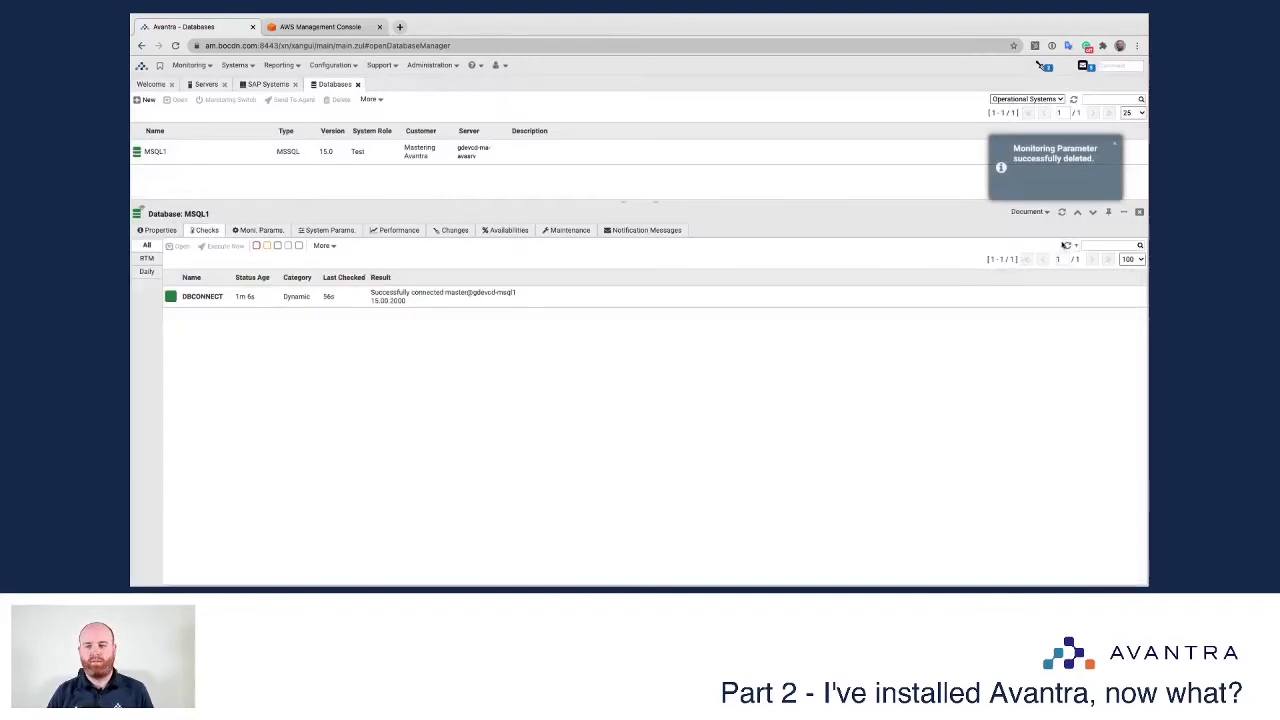
- Look at MSQL1's daily checks and properties, and close its details
{"action": "left_click", "coordinate": [146, 271]}
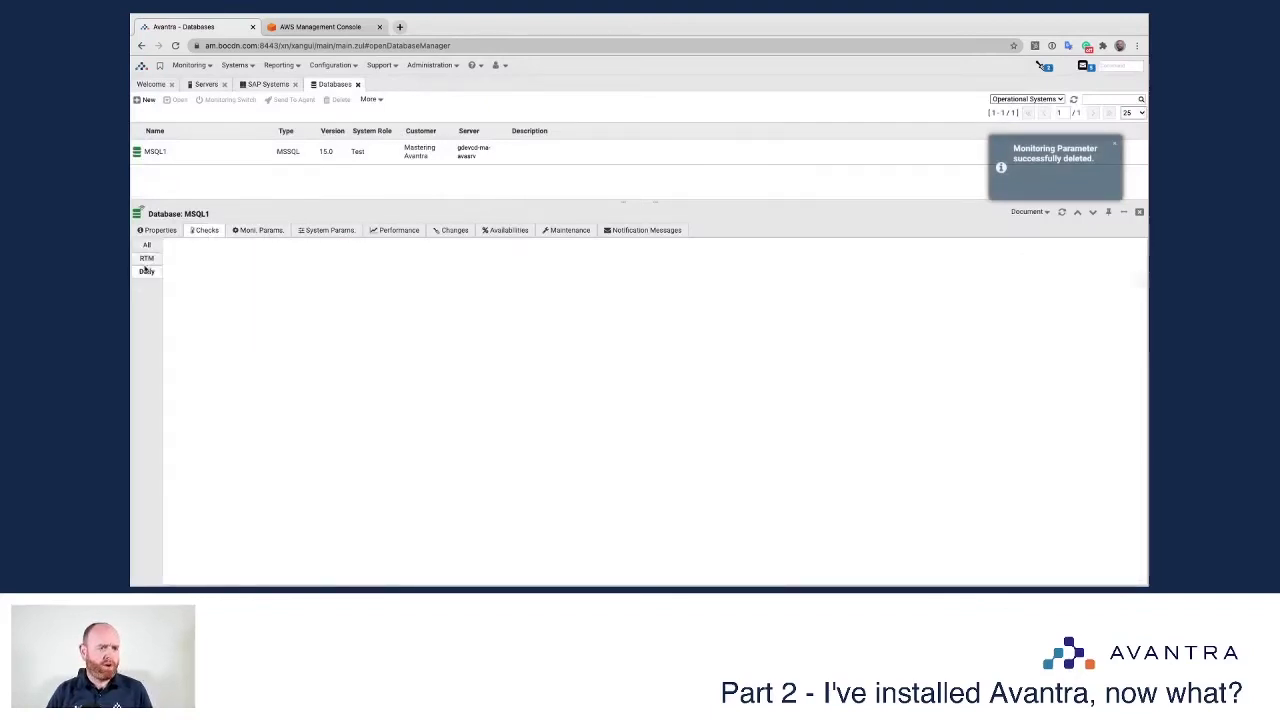
{"action": "left_click", "coordinate": [157, 230]}
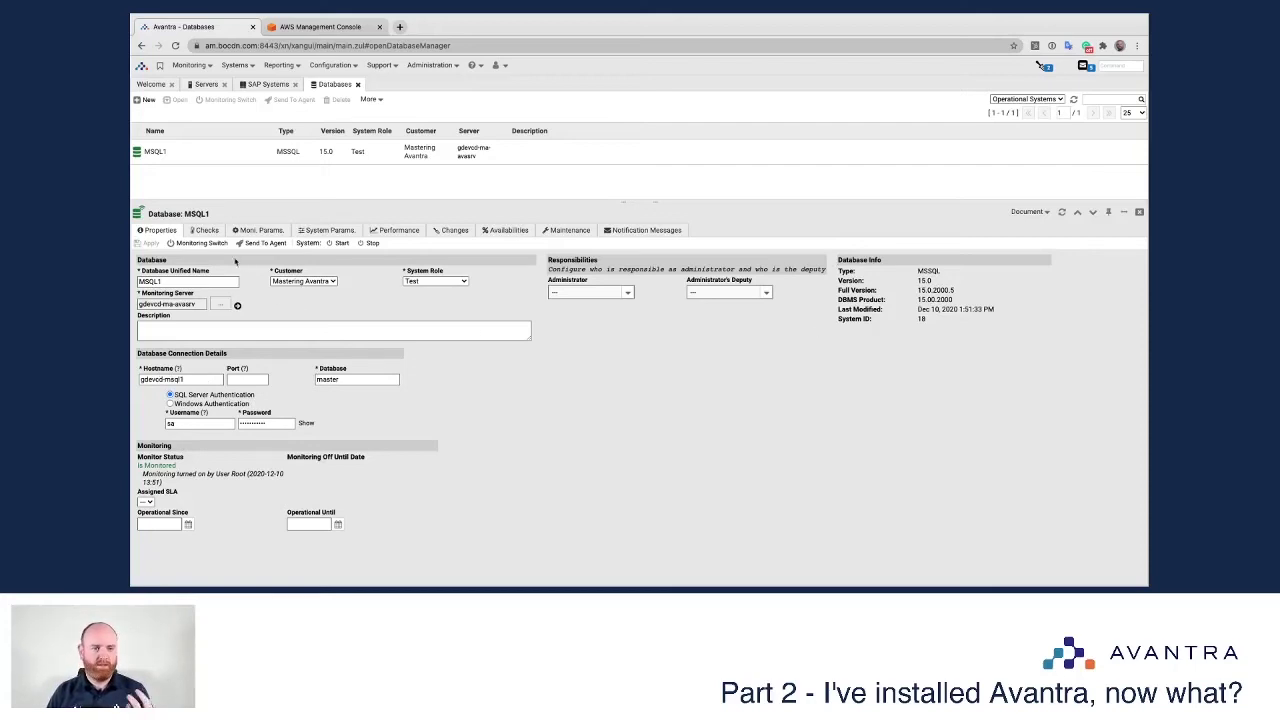
{"action": "left_click", "coordinate": [1140, 213]}
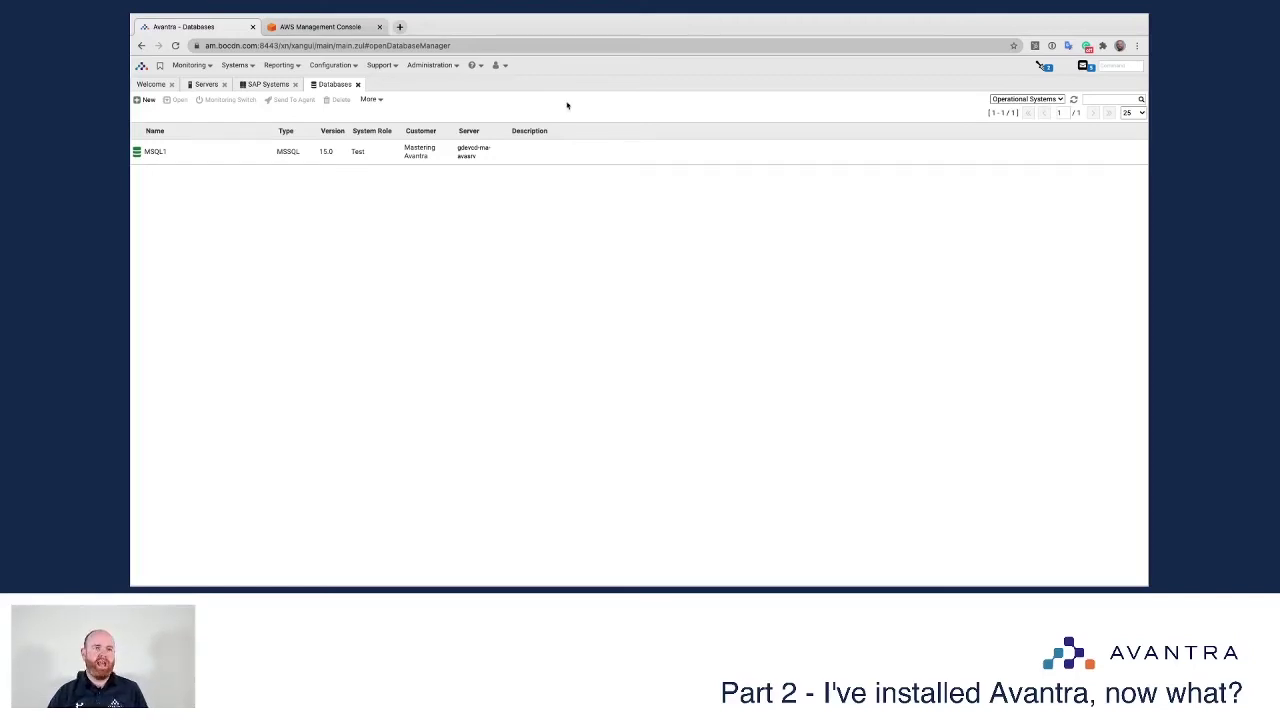
- Close the database and SAP system lists and return to the server list
{"action": "left_click", "coordinate": [357, 84]}
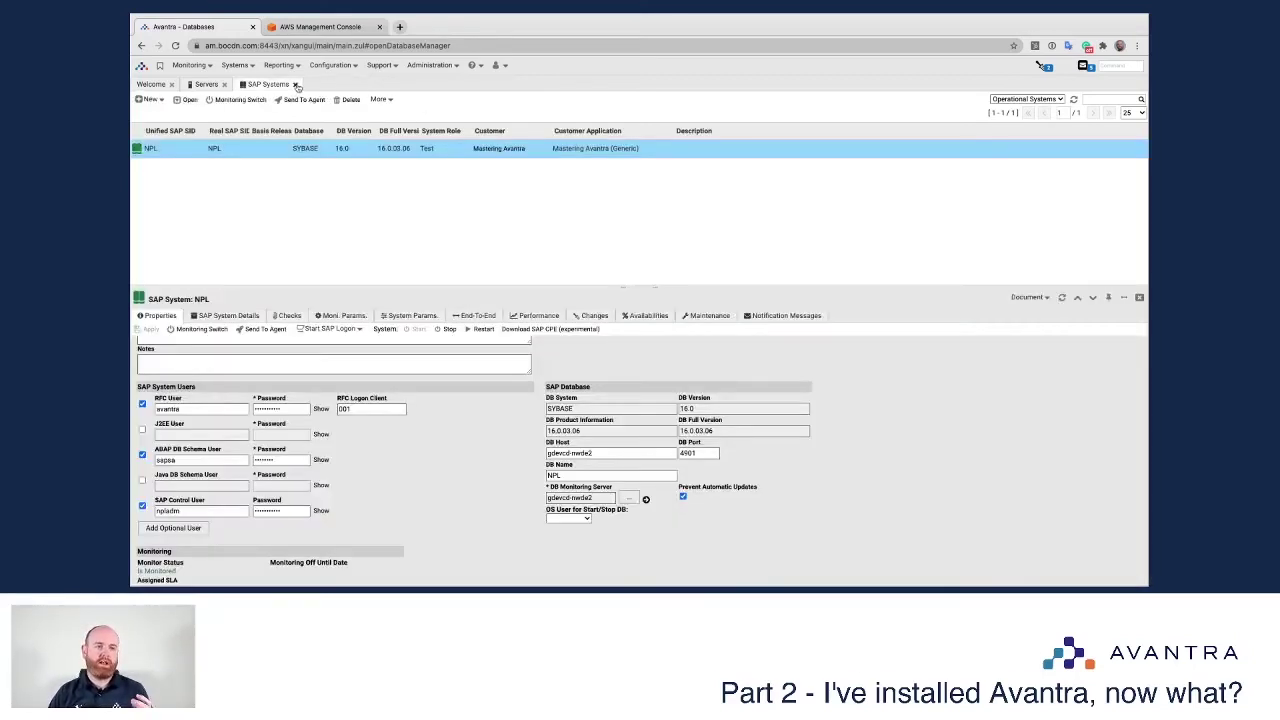
{"action": "left_click", "coordinate": [295, 84]}
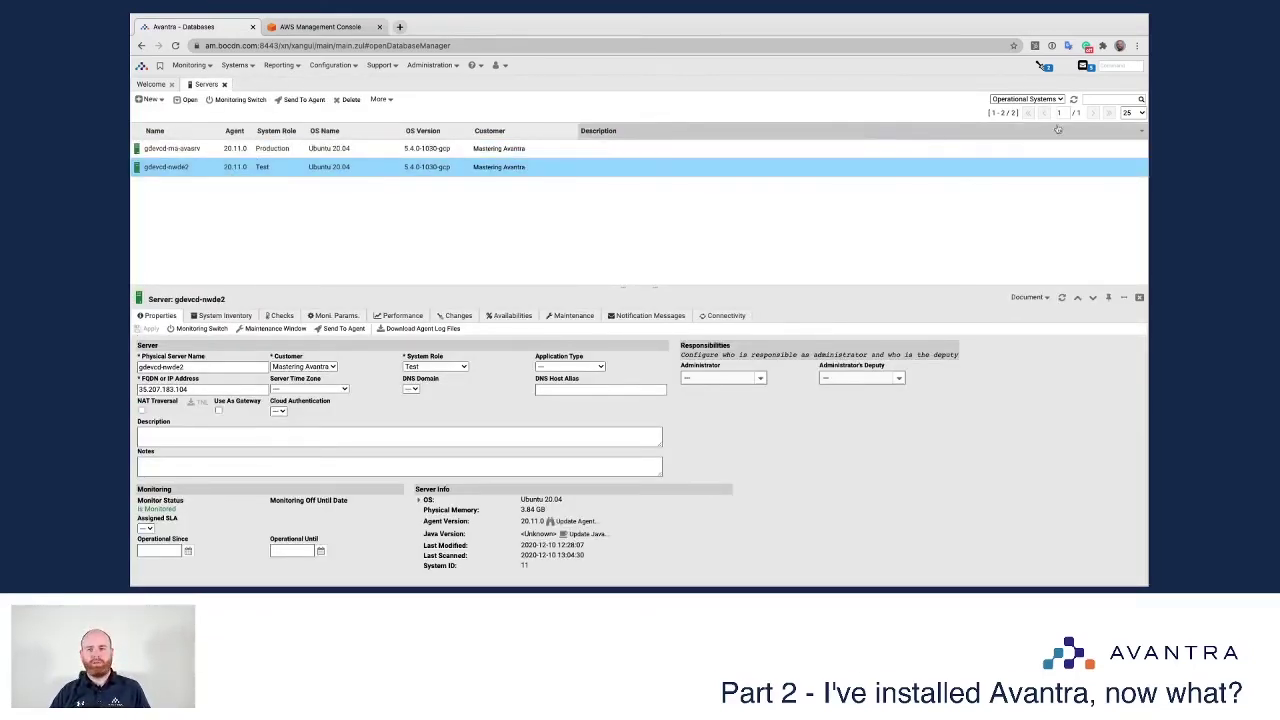
{"action": "left_click", "coordinate": [210, 152]}
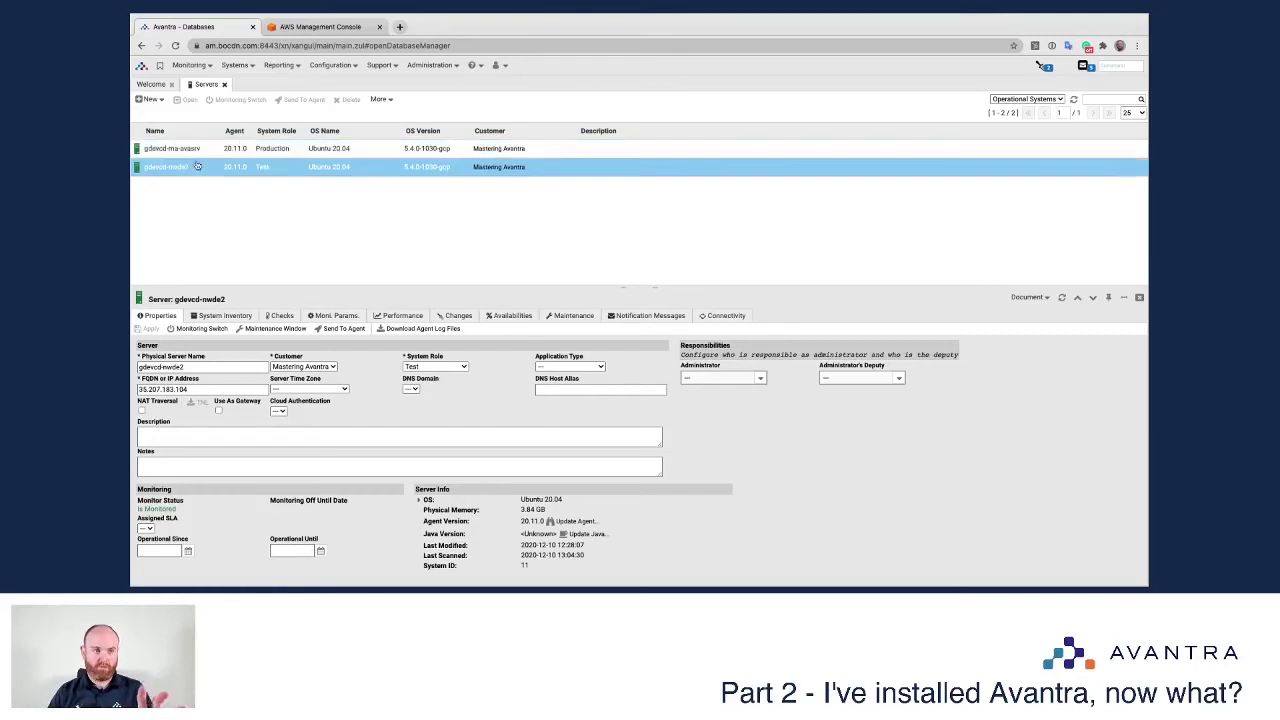
{"action": "left_click", "coordinate": [190, 170]}
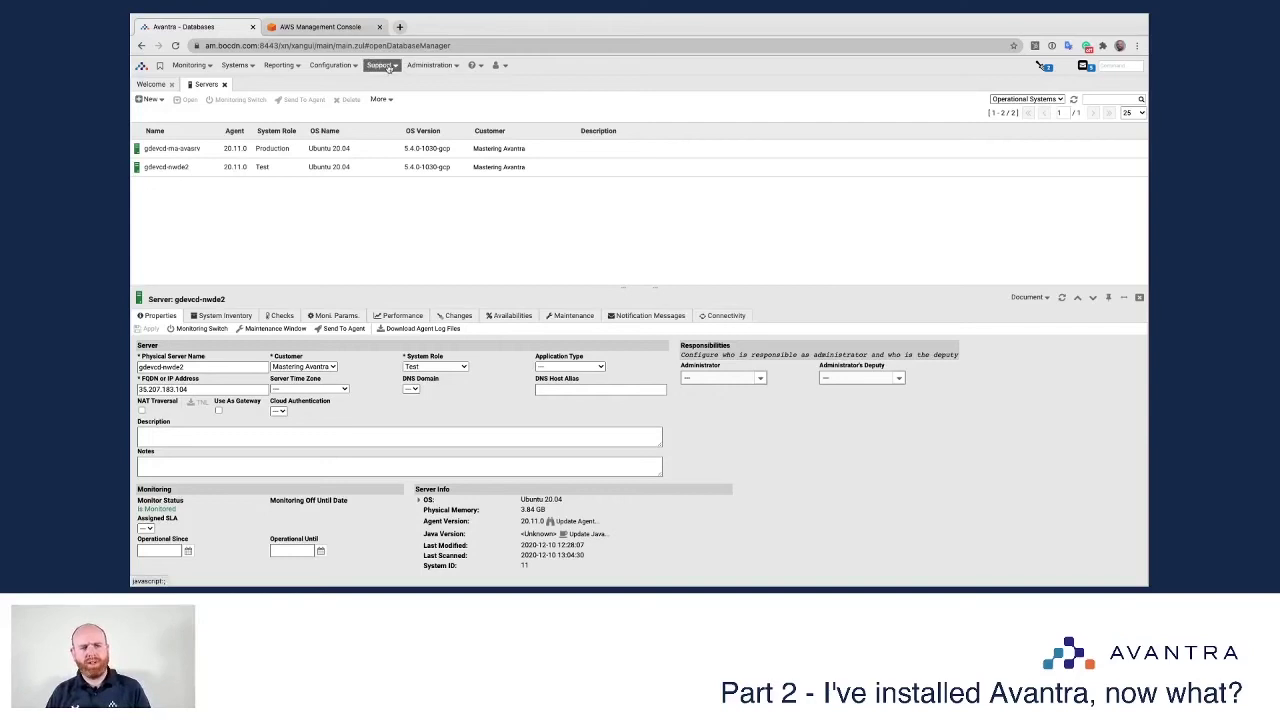
- Open the integrations configuration and start a new cloud authentication of type AWS
{"action": "left_click", "coordinate": [330, 65]}
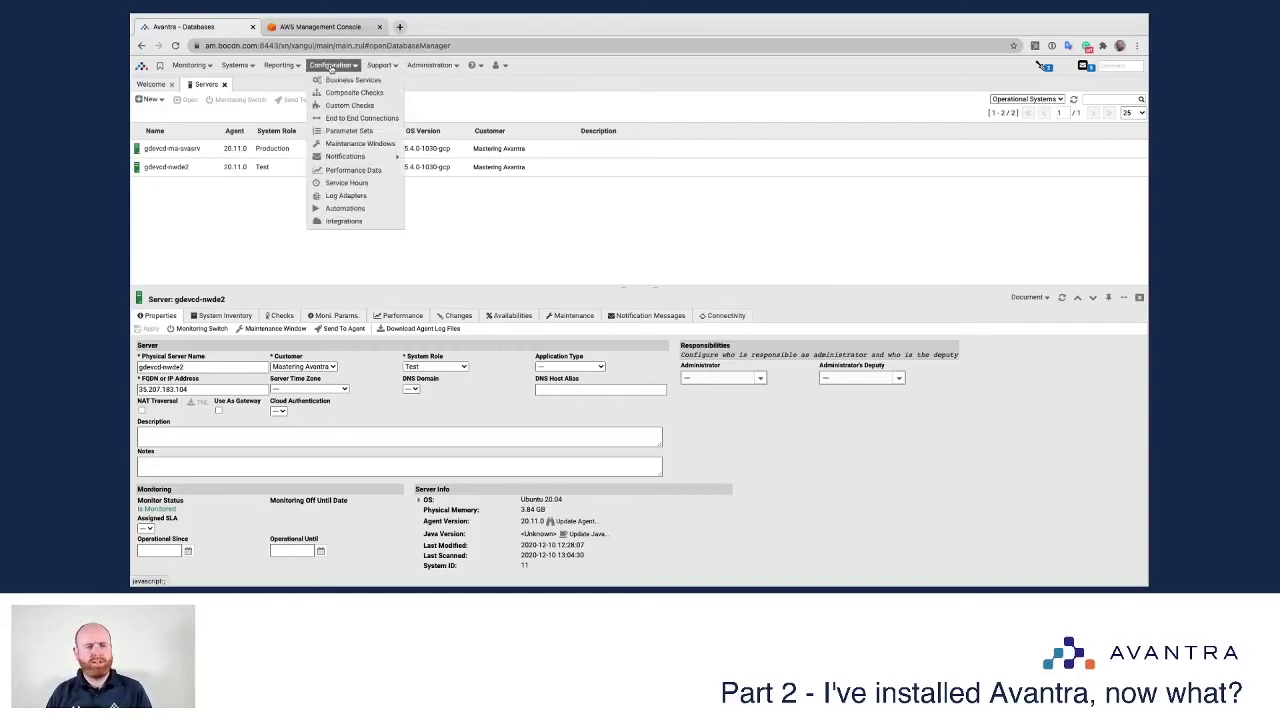
{"action": "left_click", "coordinate": [361, 223]}
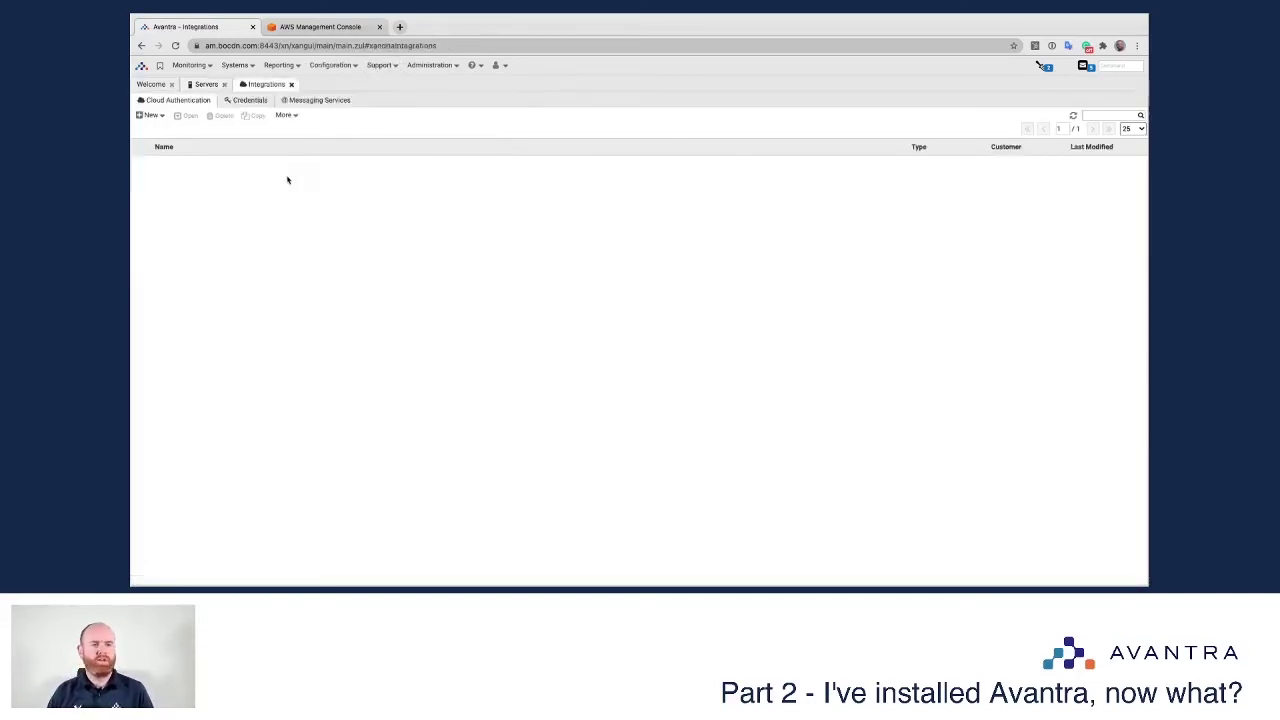
{"action": "left_click", "coordinate": [151, 116]}
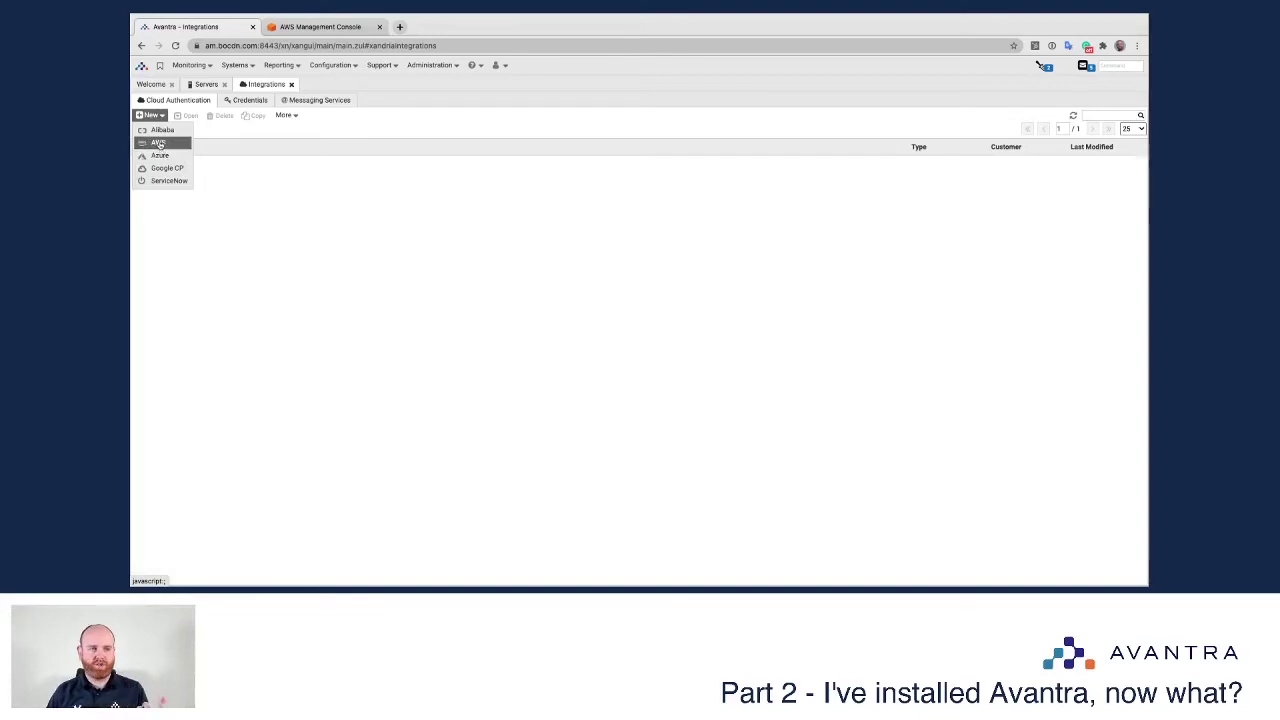
{"action": "left_click", "coordinate": [158, 142]}
- Name the authentication with the owner's first name followed by "AWS Account", assign customer Mastering Avantra, and create it
{"action": "triple_click", "coordinate": [623, 177]}
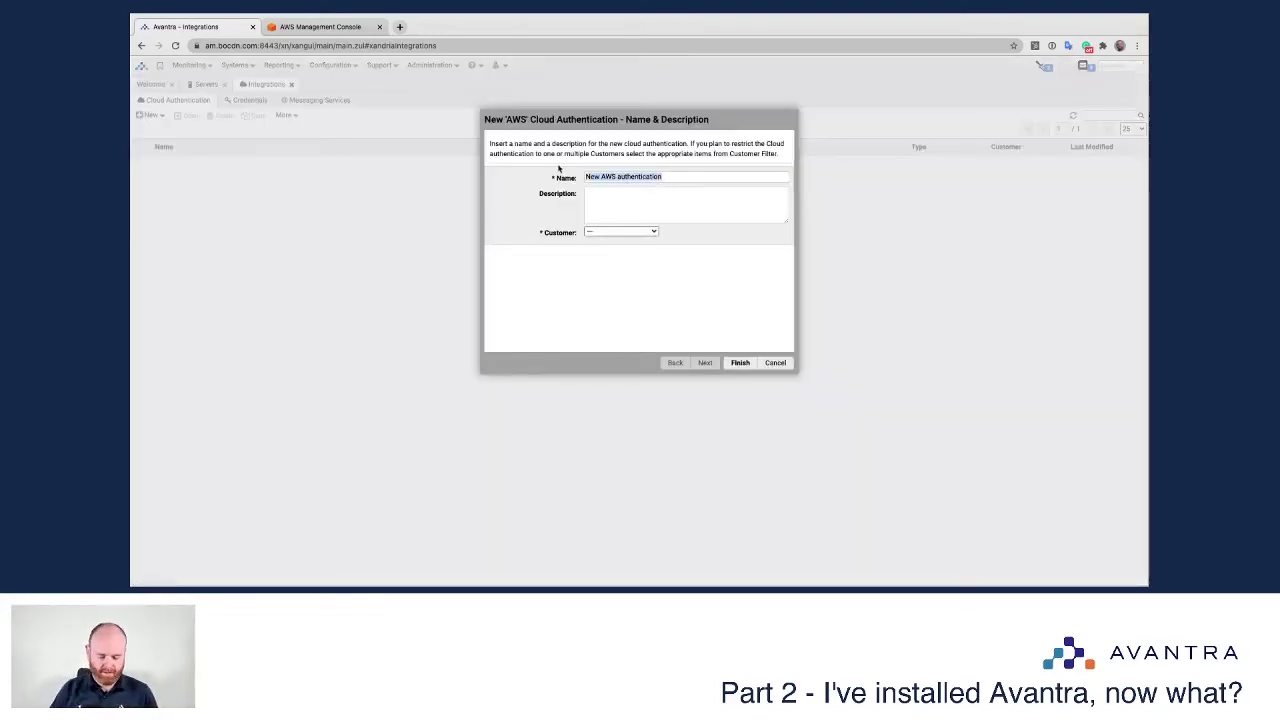
{"action": "type", "text": "Brenton AWS Account"}
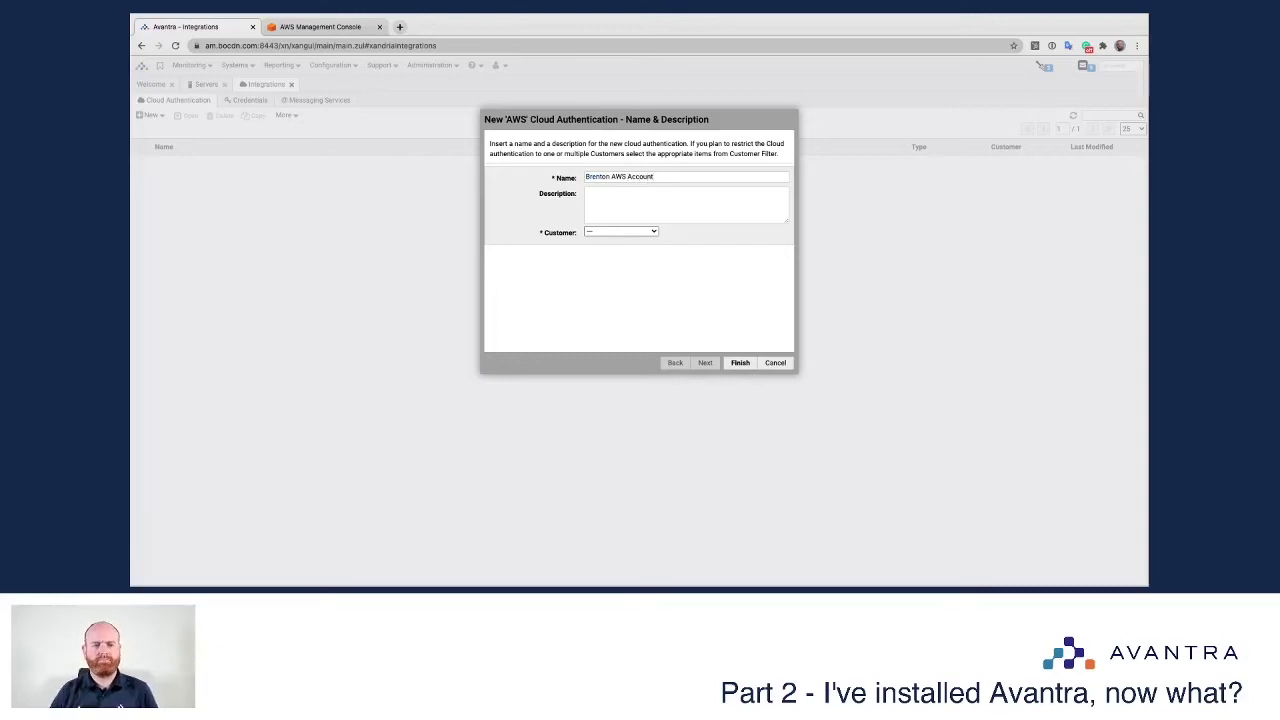
{"action": "left_click", "coordinate": [624, 232]}
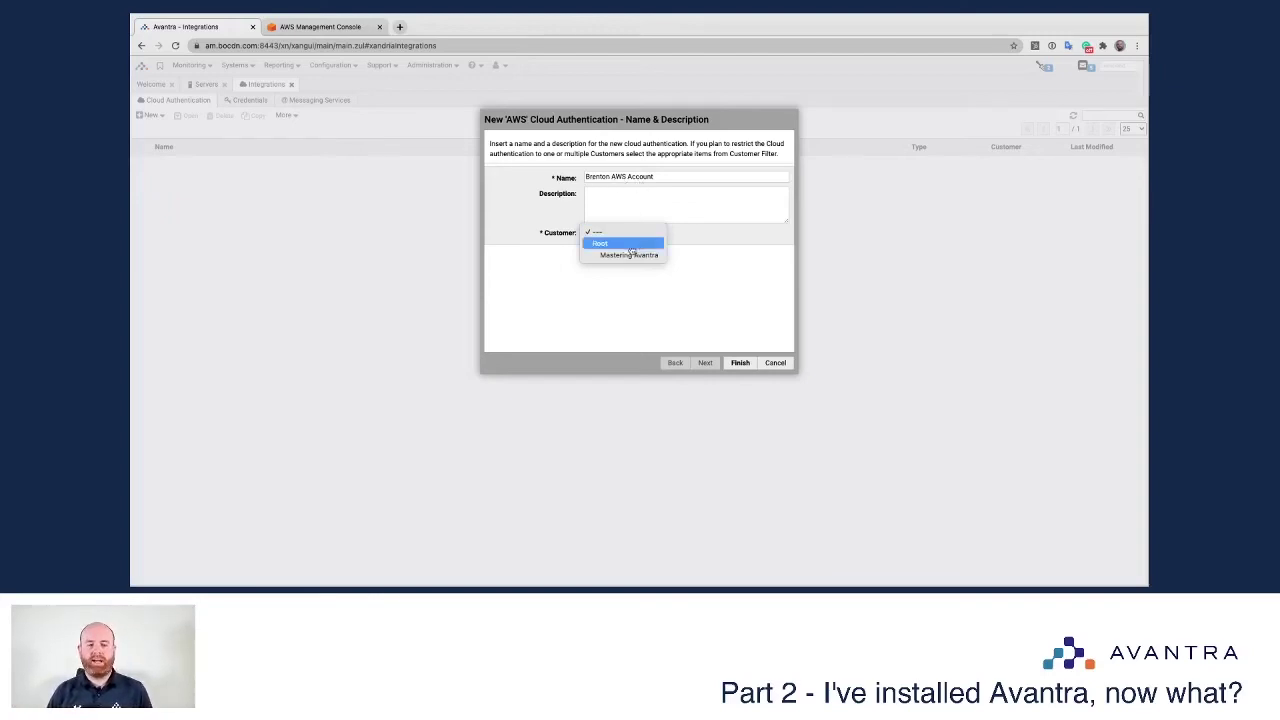
{"action": "left_click", "coordinate": [630, 255]}
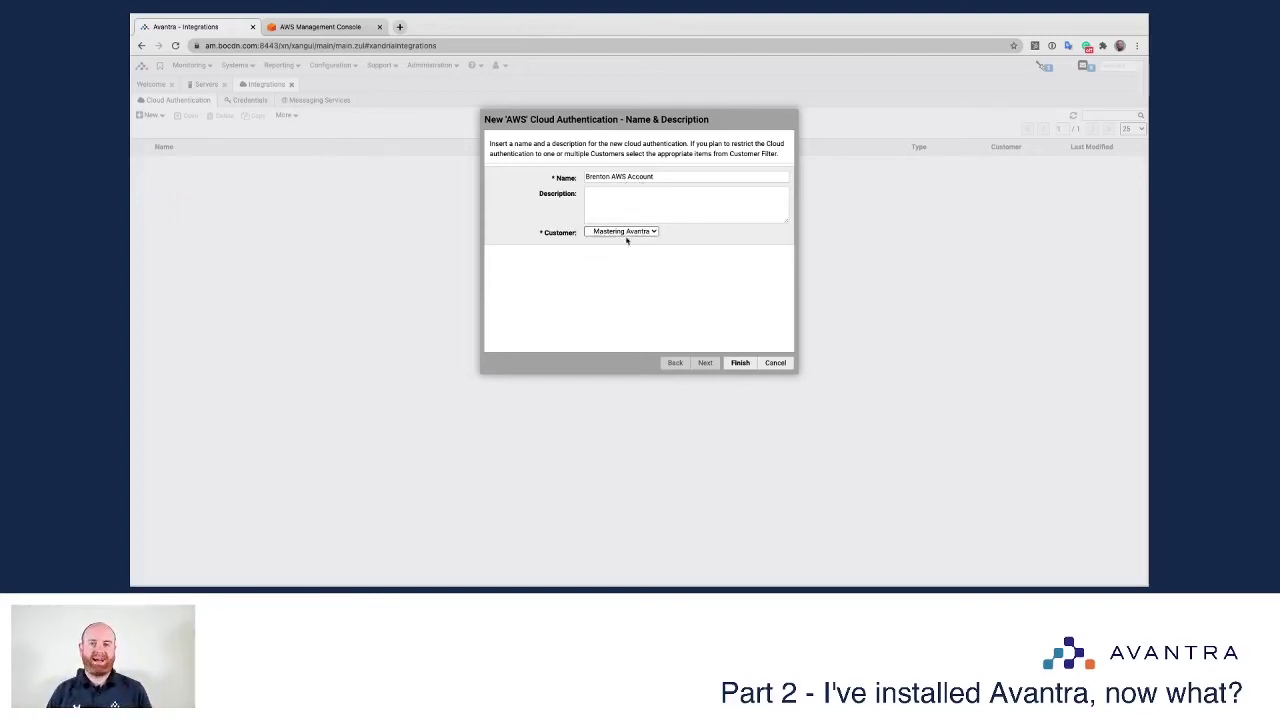
{"action": "left_click", "coordinate": [740, 362]}
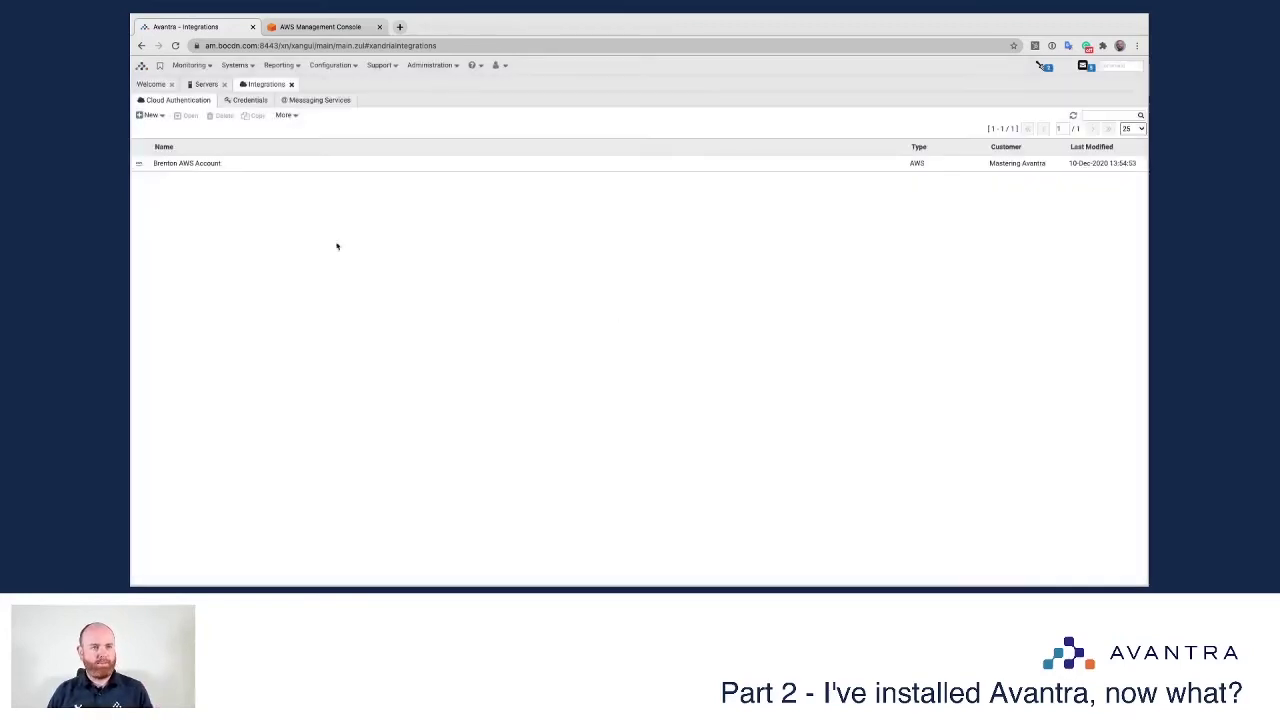
- Open the new AWS cloud authentication's properties and switch to the AWS Management Console
{"action": "left_click", "coordinate": [212, 168]}
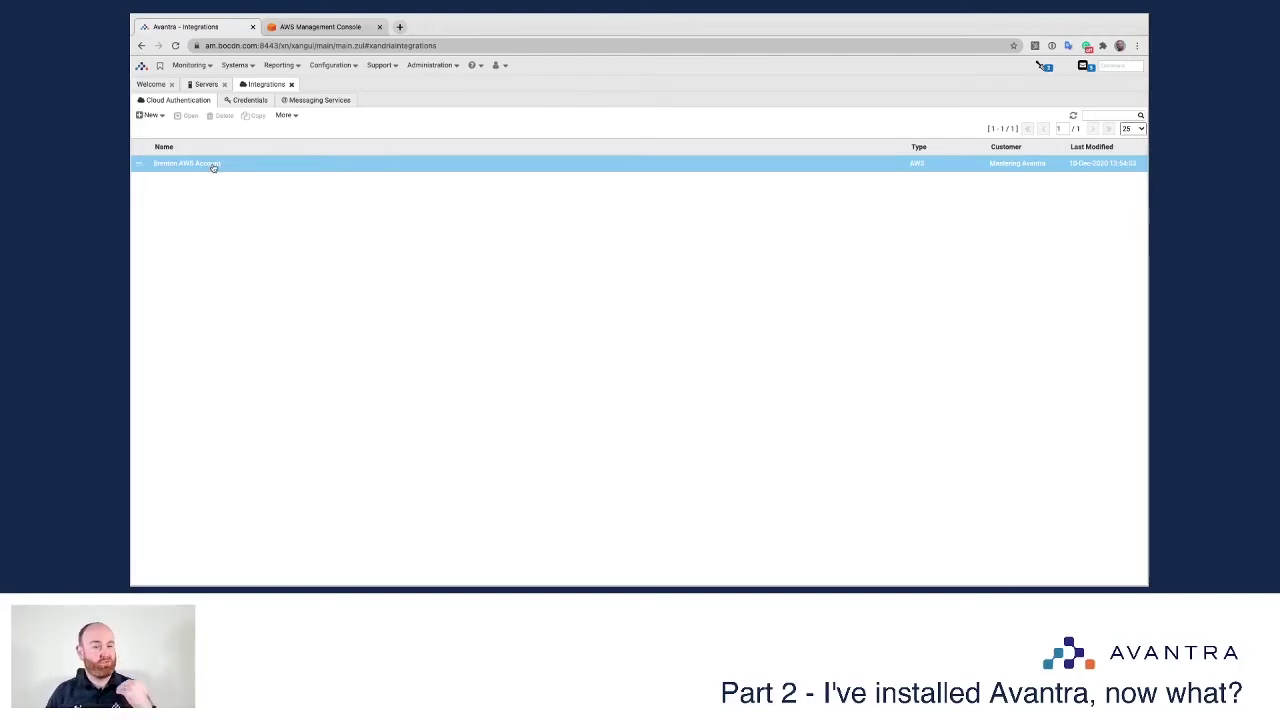
{"action": "double_click", "coordinate": [213, 165]}
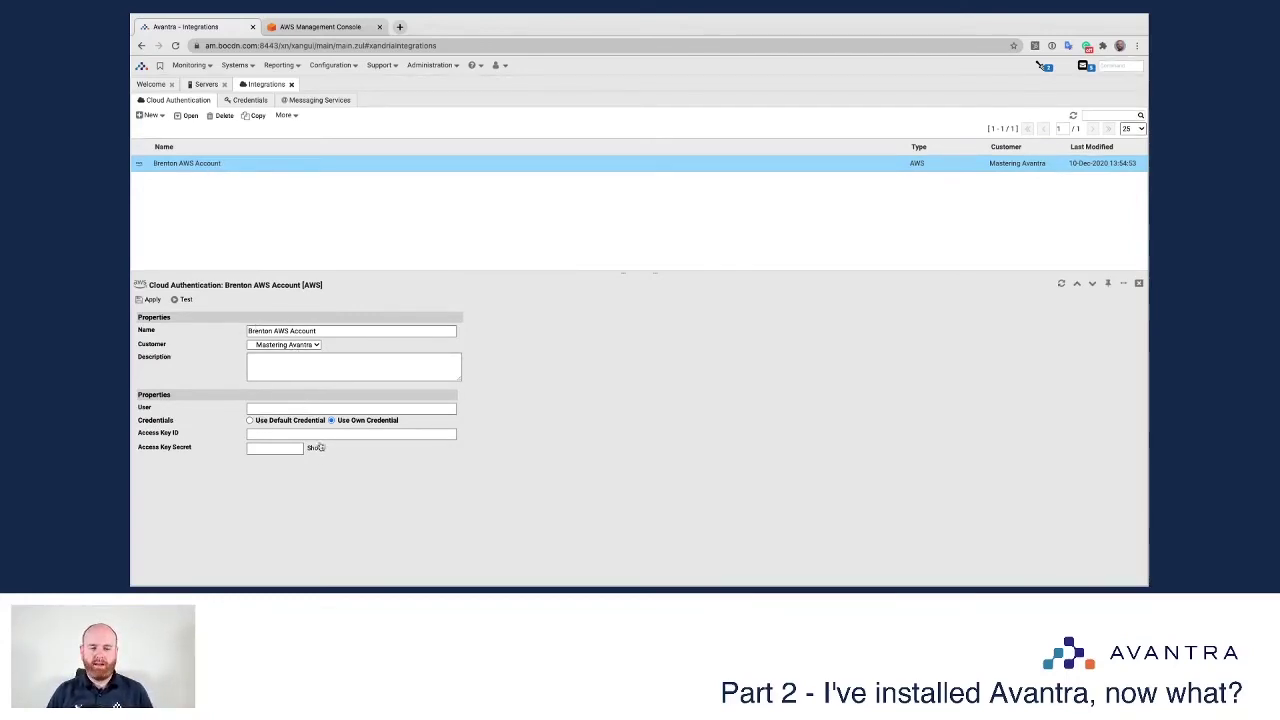
{"action": "left_click", "coordinate": [318, 27]}
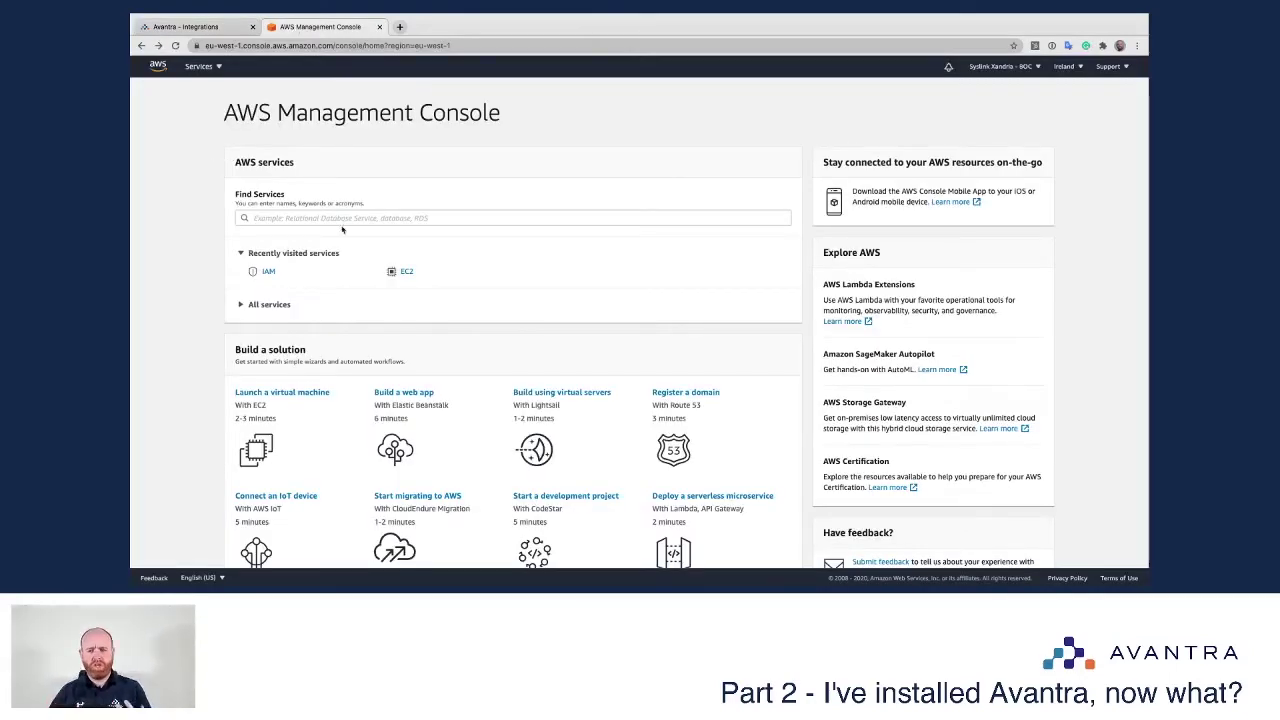
- Examine the running EC2 instance's availability zone and instance summary, checking back briefly with the authentication form in Avantra
{"action": "left_click", "coordinate": [407, 272]}
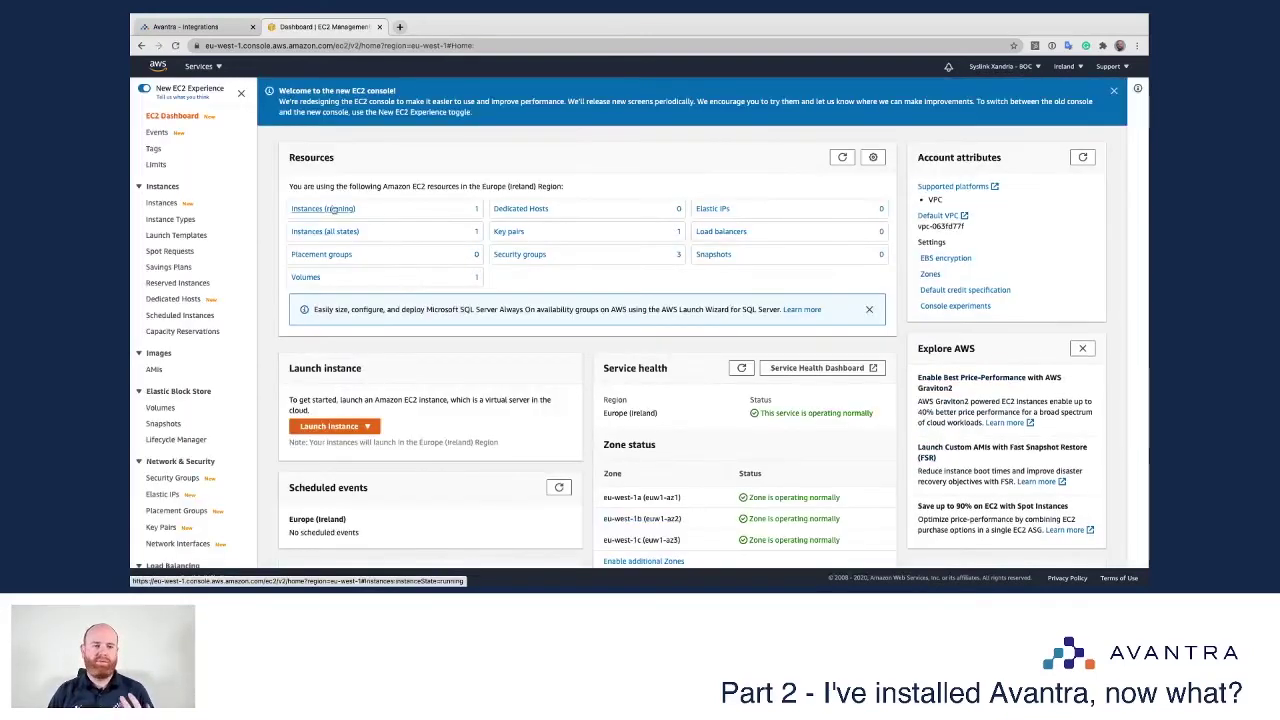
{"action": "left_click", "coordinate": [325, 210]}
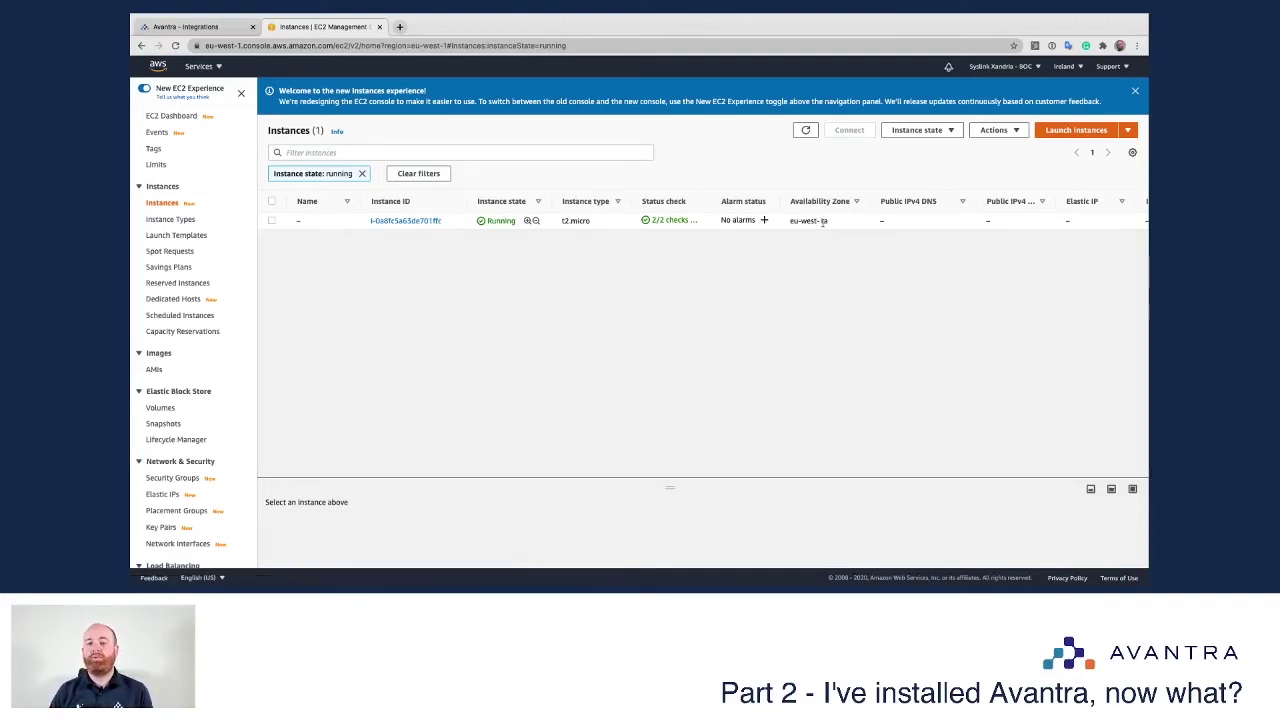
{"action": "left_click_drag", "start_coordinate": [830, 221], "coordinate": [788, 224]}
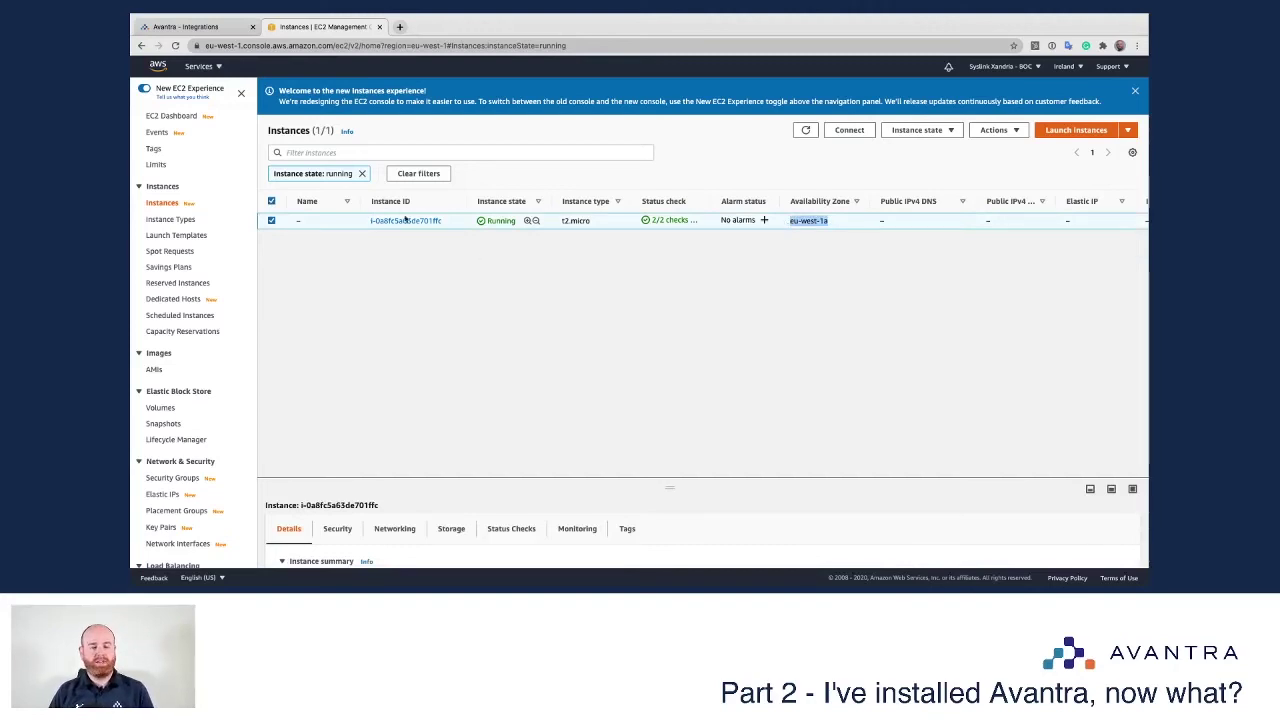
{"action": "left_click", "coordinate": [435, 221]}
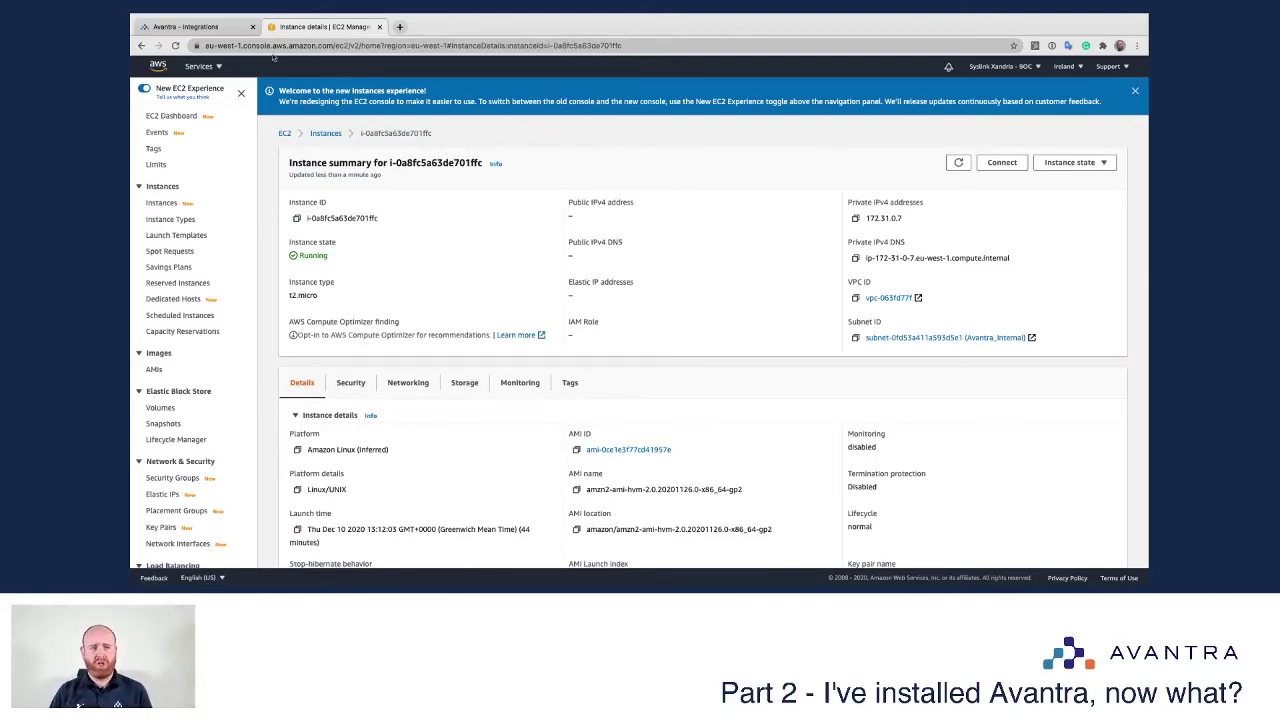
{"action": "left_click", "coordinate": [190, 27]}
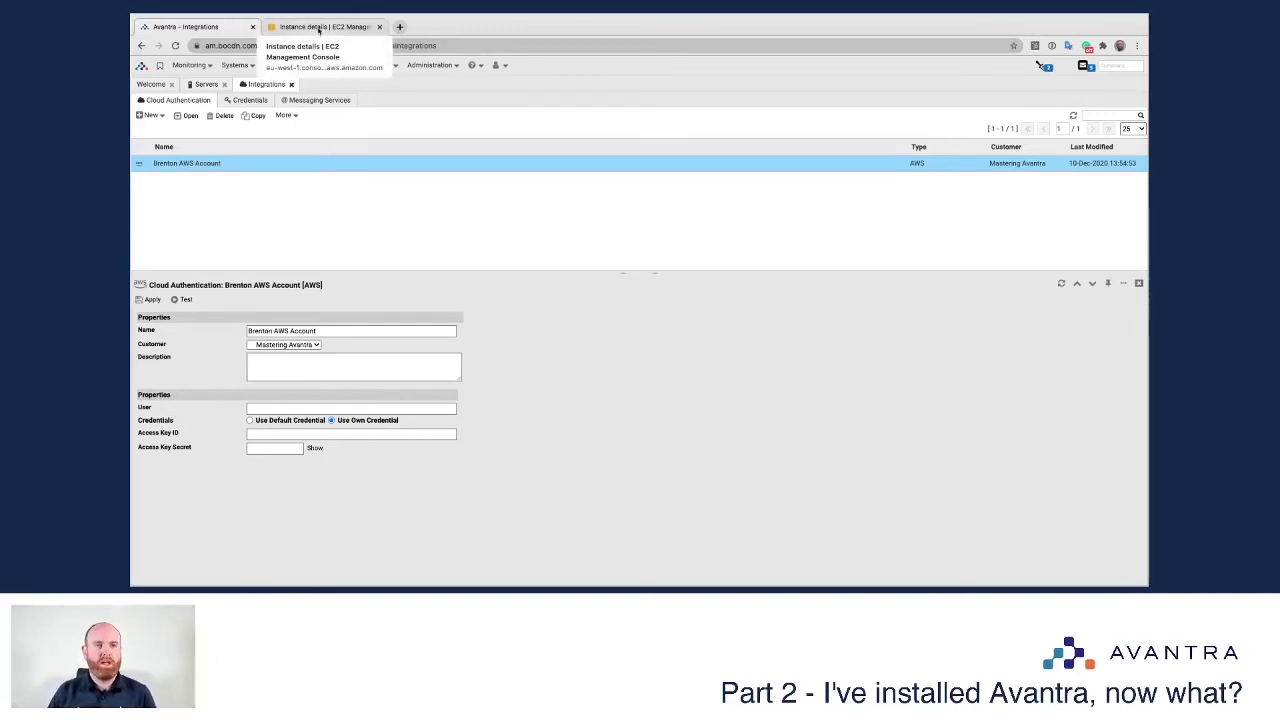
{"action": "left_click", "coordinate": [318, 28]}
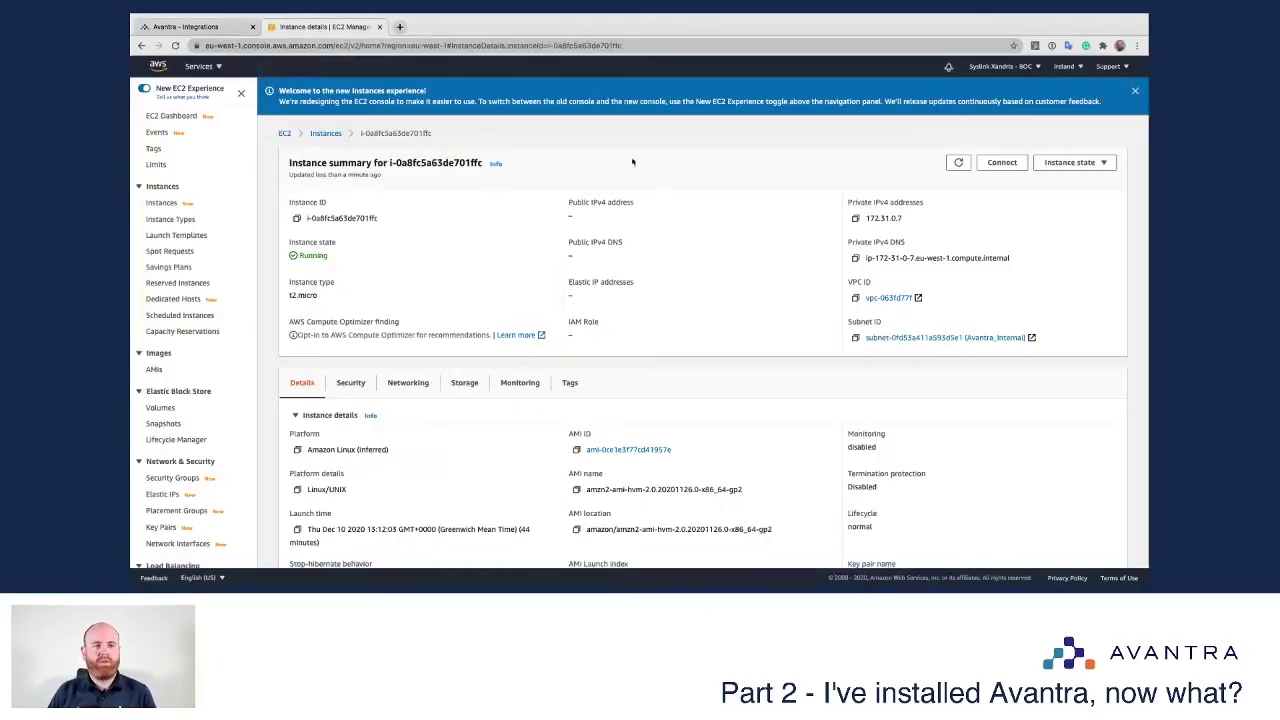
- Open the access keys section of the AWS account's security credentials and highlight the guidance on root user keys and limited IAM users
{"action": "left_click", "coordinate": [1005, 67]}
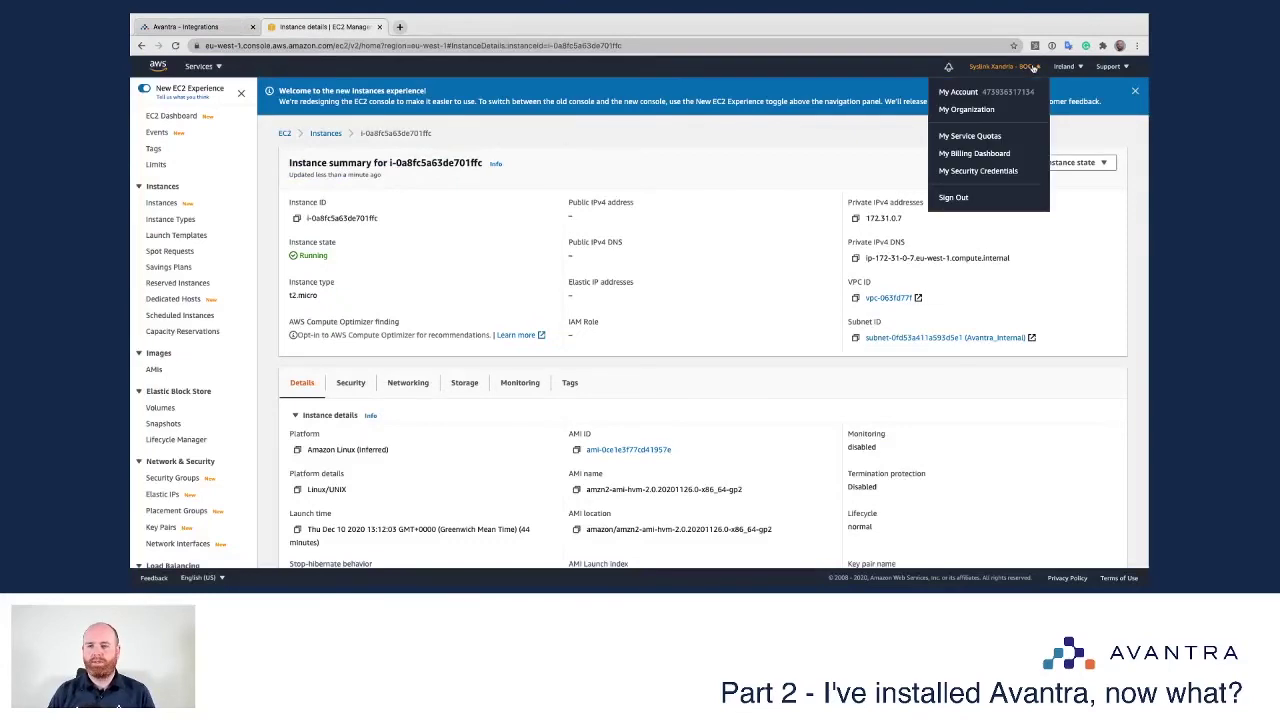
{"action": "left_click", "coordinate": [974, 173]}
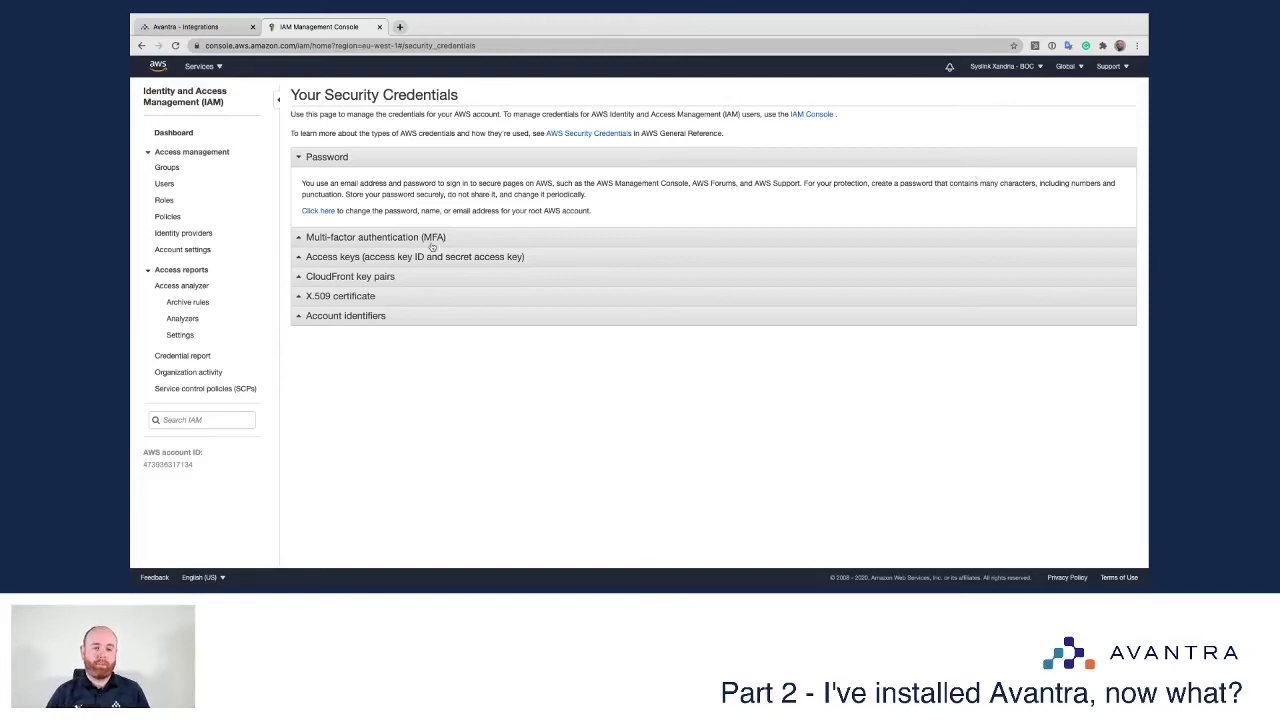
{"action": "left_click", "coordinate": [353, 259]}
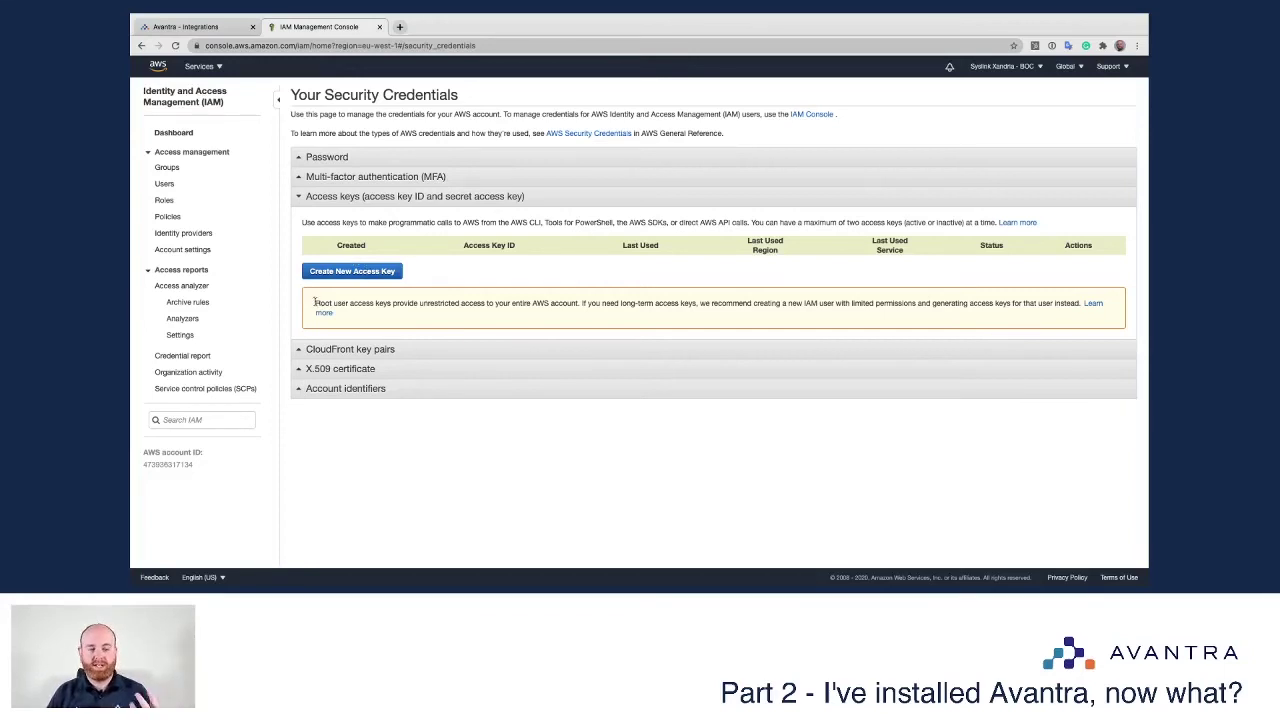
{"action": "left_click_drag", "start_coordinate": [315, 302], "coordinate": [584, 303]}
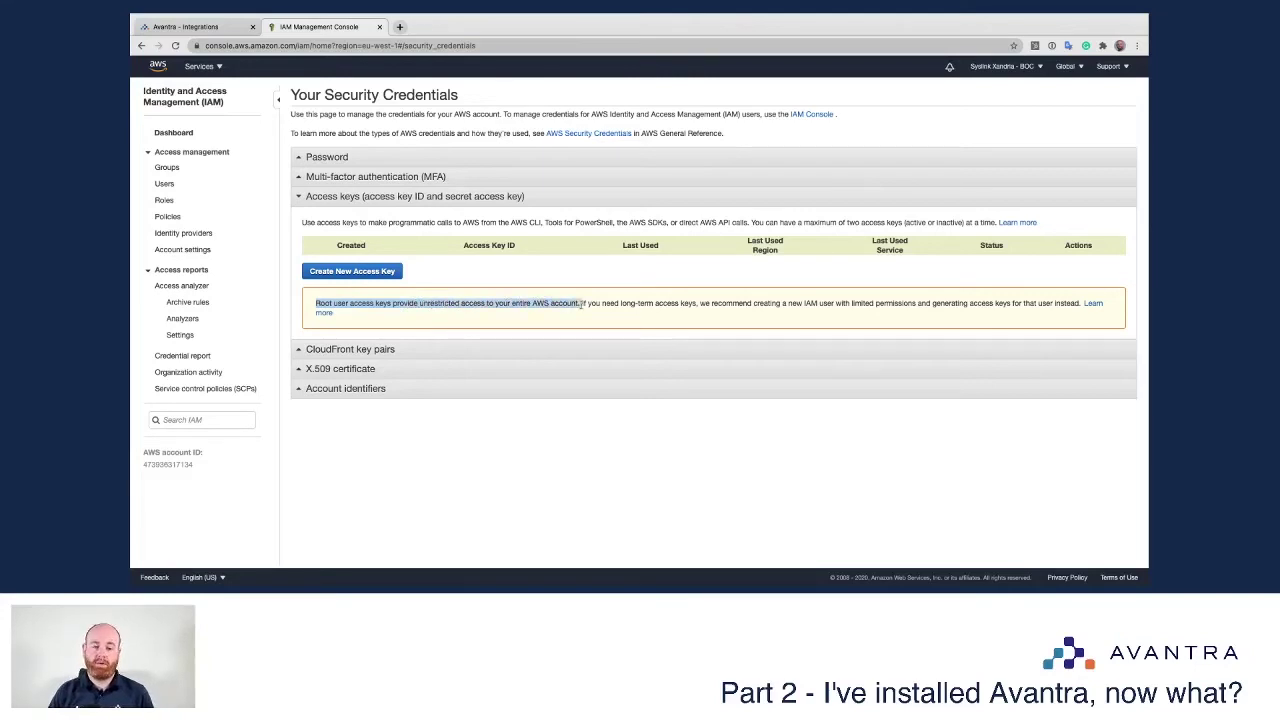
{"action": "left_click", "coordinate": [583, 303]}
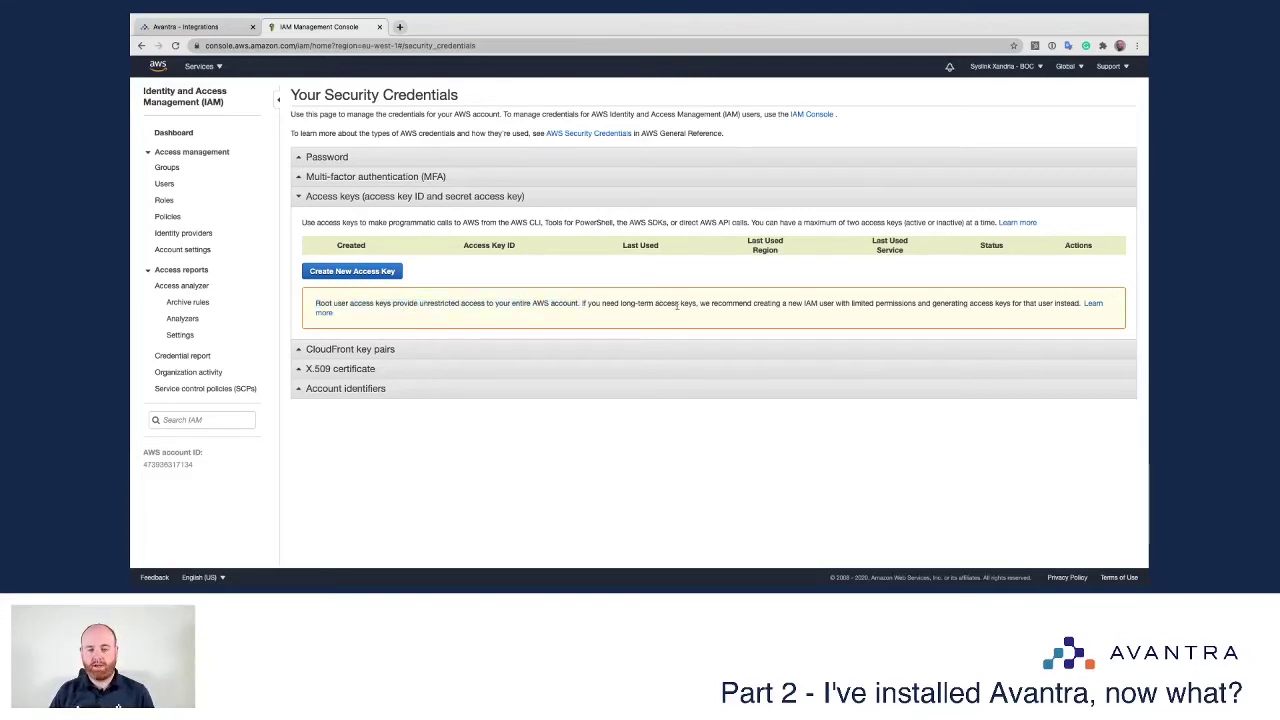
{"action": "left_click_drag", "start_coordinate": [695, 303], "coordinate": [1080, 303]}
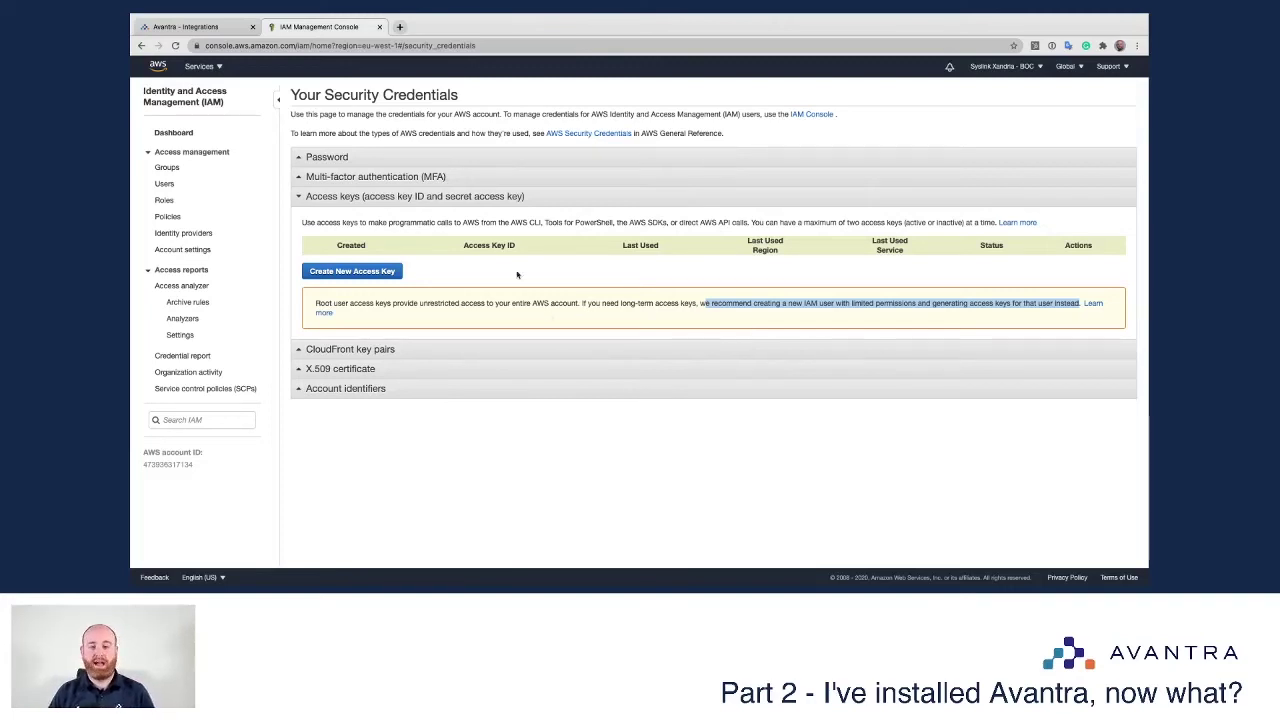
- Create a new AWS access key and reveal its key ID and secret
{"action": "left_click", "coordinate": [360, 272]}
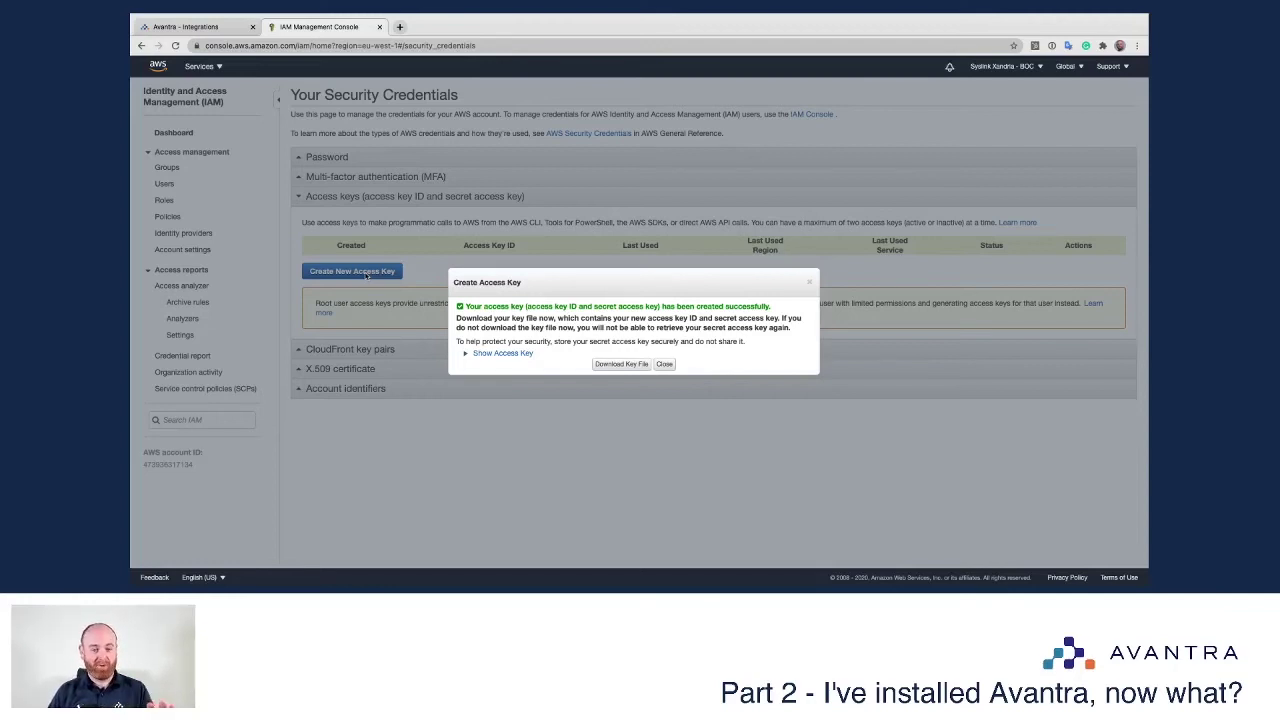
{"action": "left_click", "coordinate": [503, 354]}
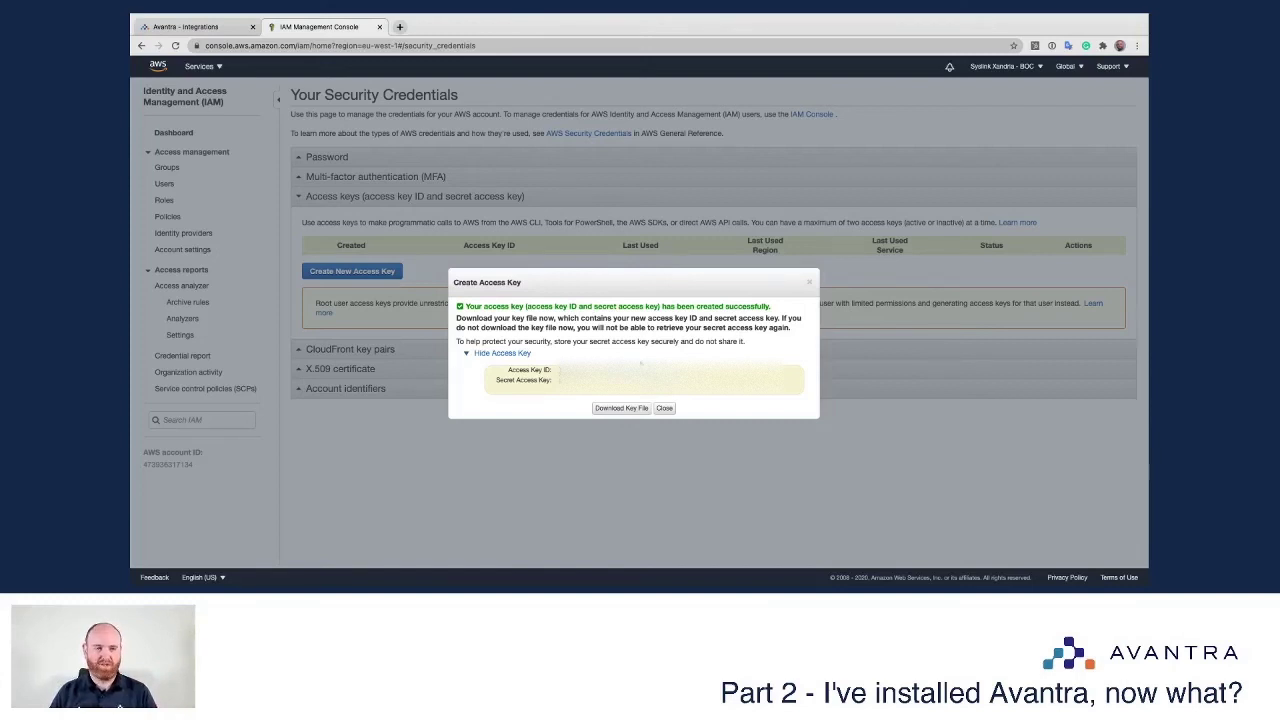
- Transfer the access key ID and access key secret from AWS into the cloud authentication's credentials in Avantra
{"action": "left_click", "coordinate": [186, 27]}
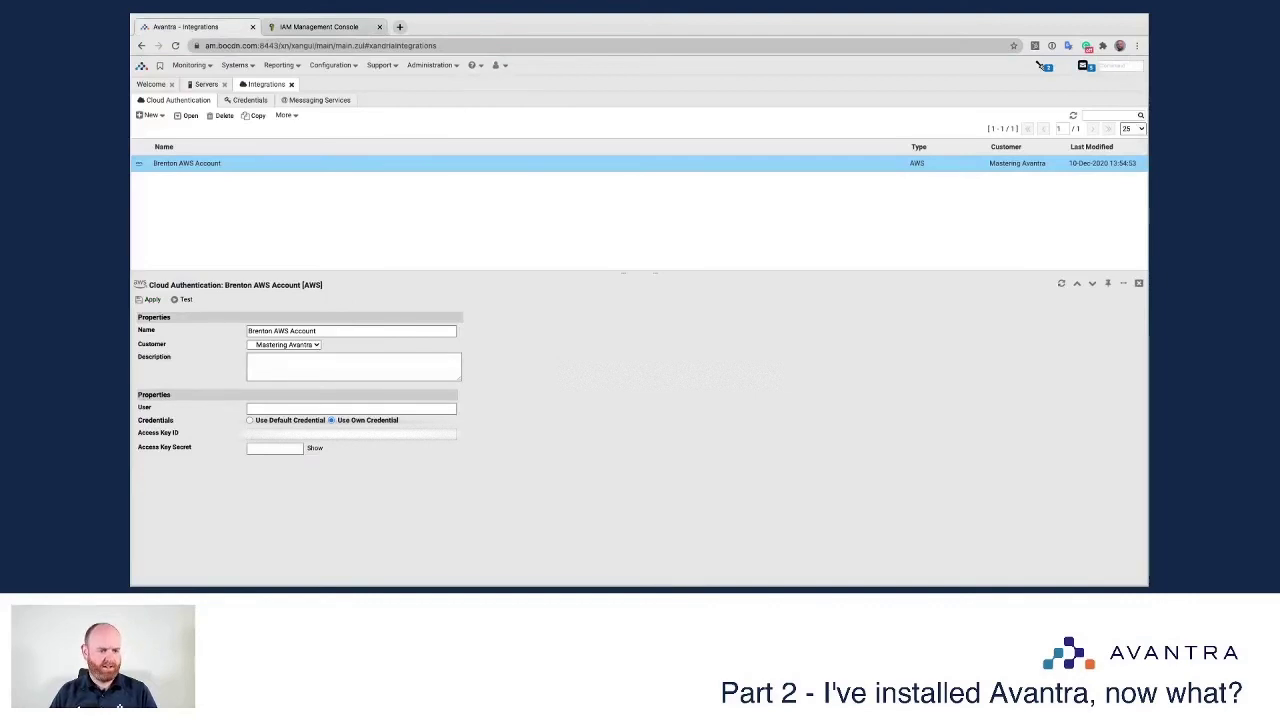
{"action": "left_click", "coordinate": [345, 27]}
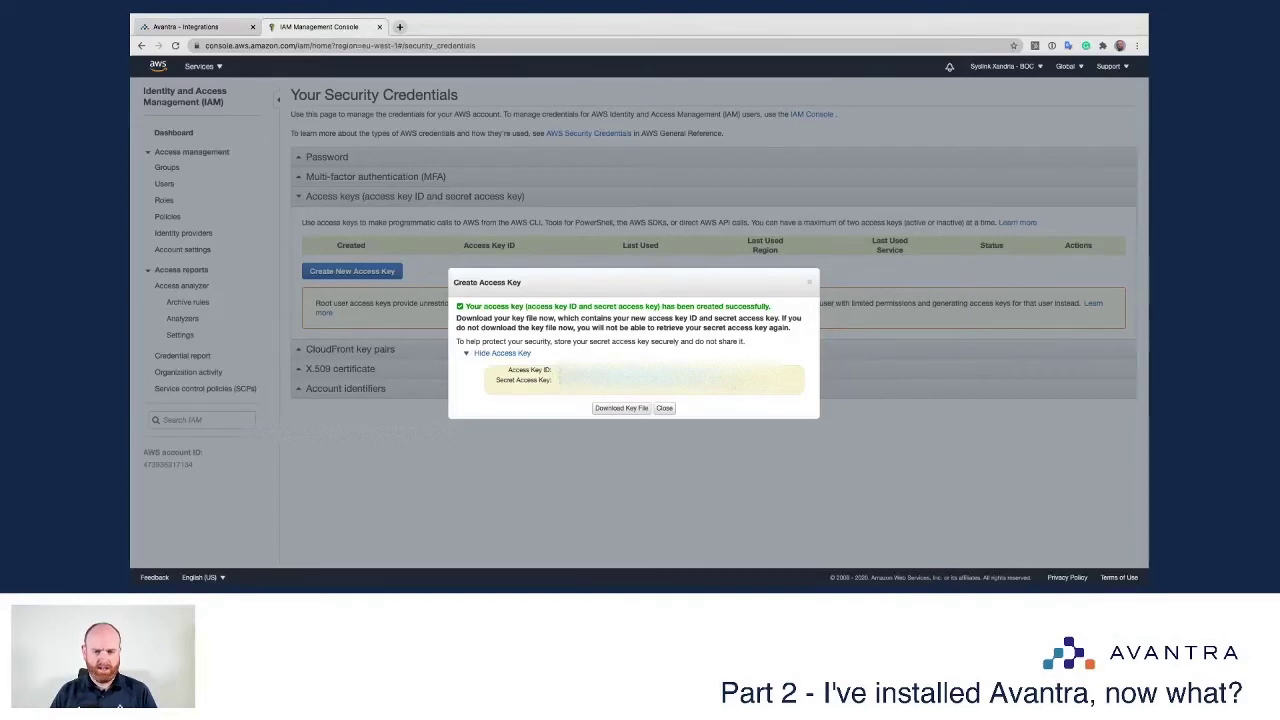
{"action": "left_click", "coordinate": [190, 27]}
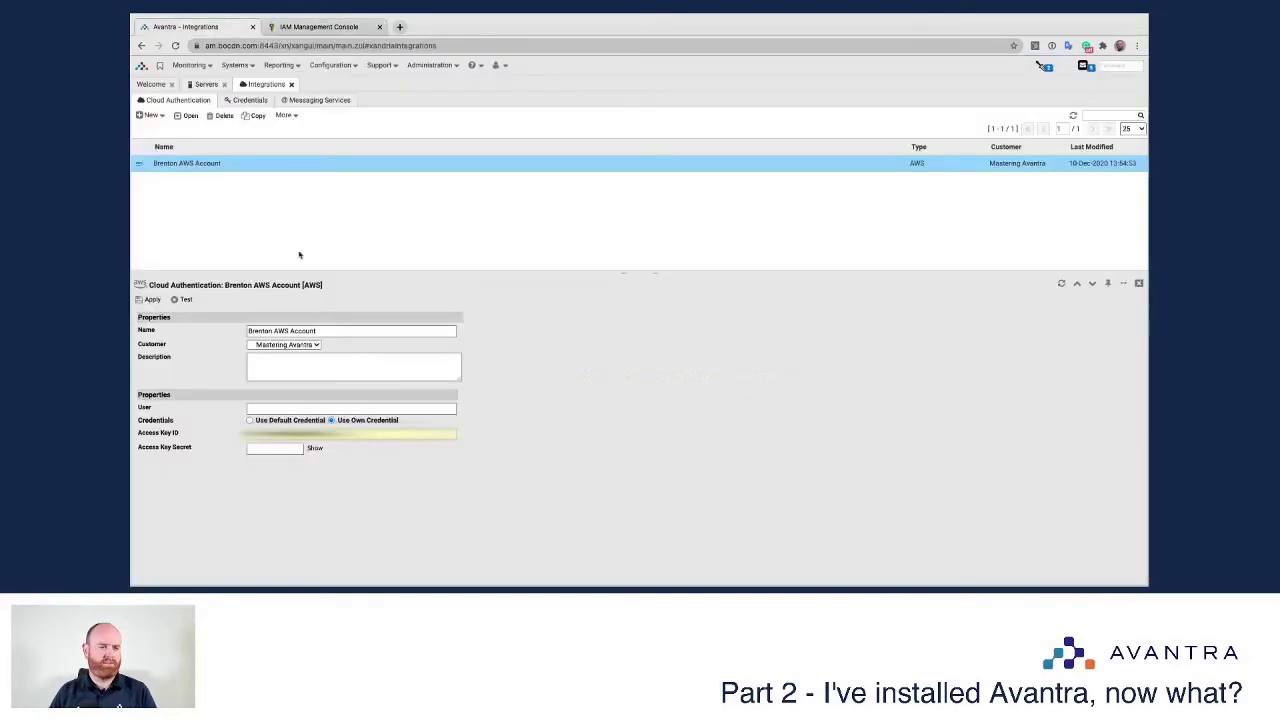
{"action": "key", "text": "ctrl+v"}
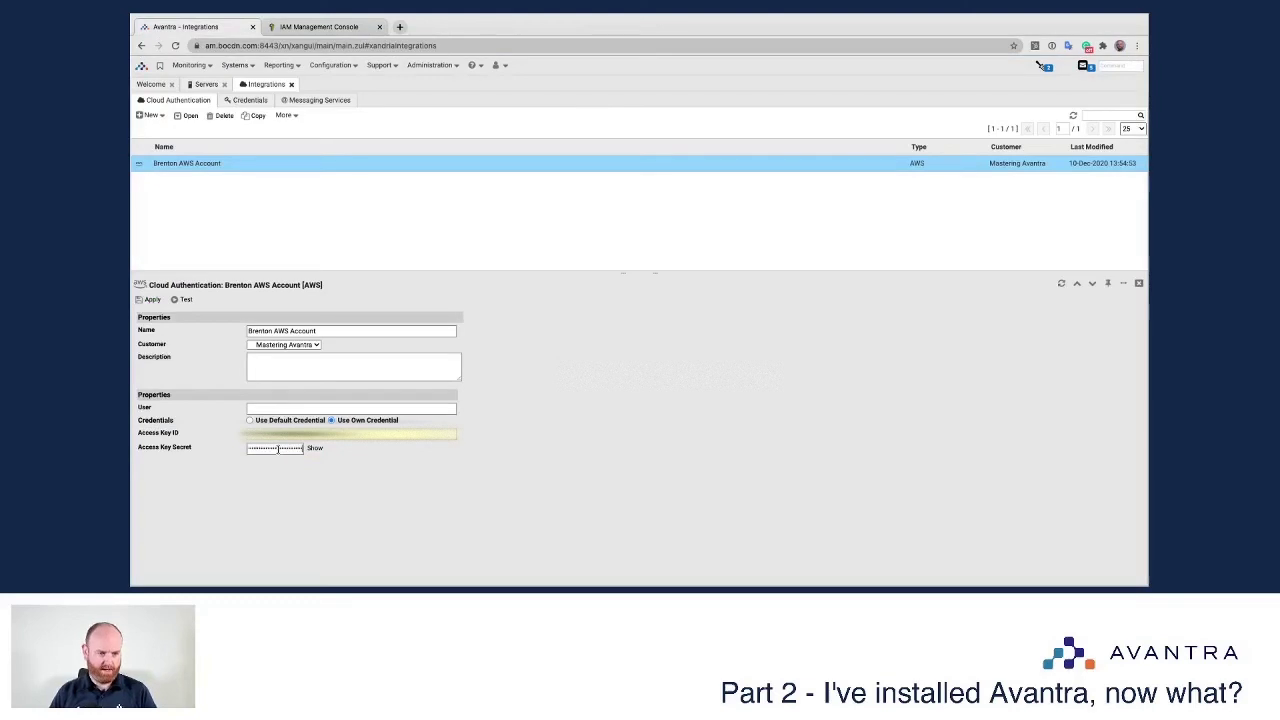
- Save the AWS cloud authentication and test that it can authenticate
{"action": "left_click", "coordinate": [155, 300]}
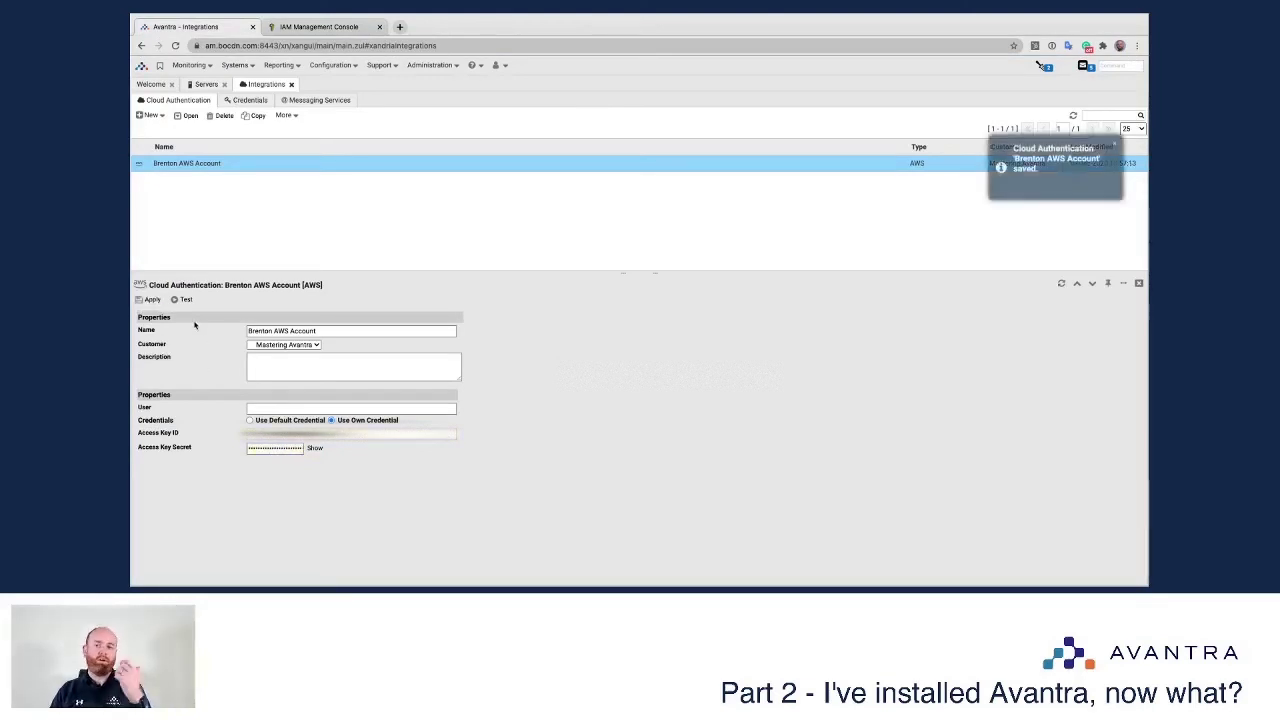
{"action": "left_click", "coordinate": [183, 300]}
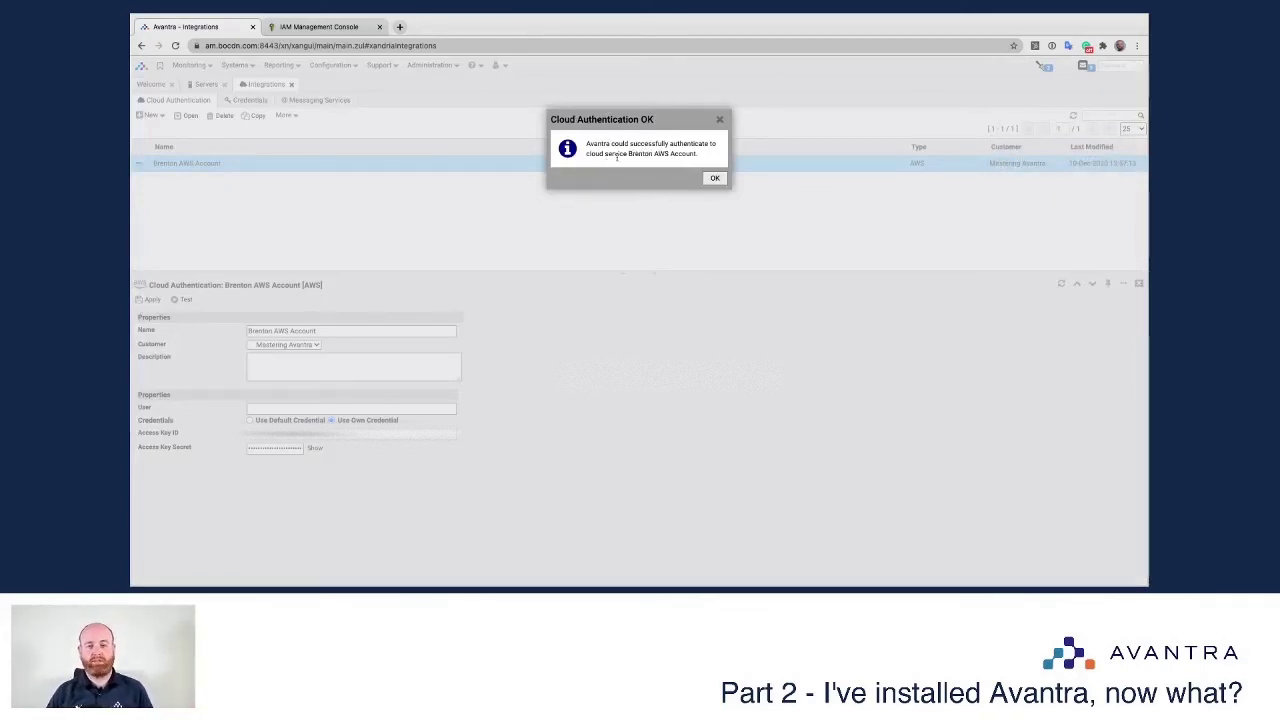
{"action": "left_click", "coordinate": [714, 178]}
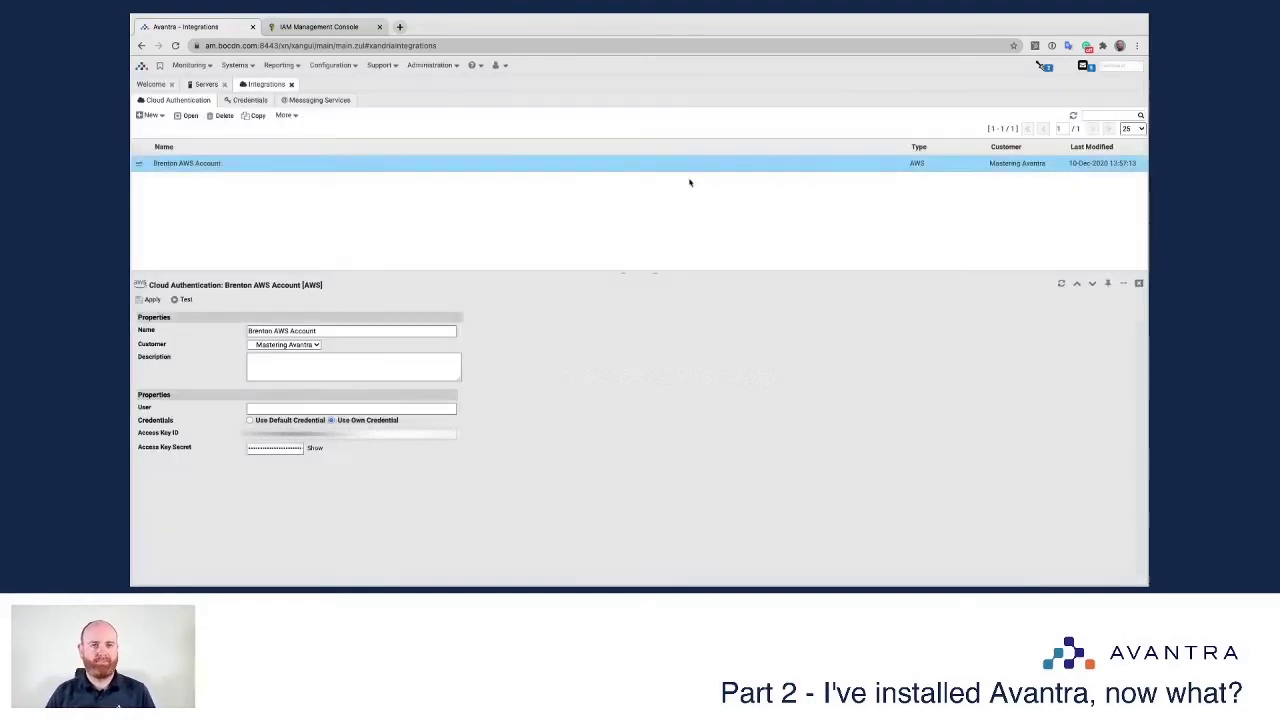
- Switch back to AWS and dismiss the new access key's dialog without downloading the key file
{"action": "left_click", "coordinate": [320, 27]}
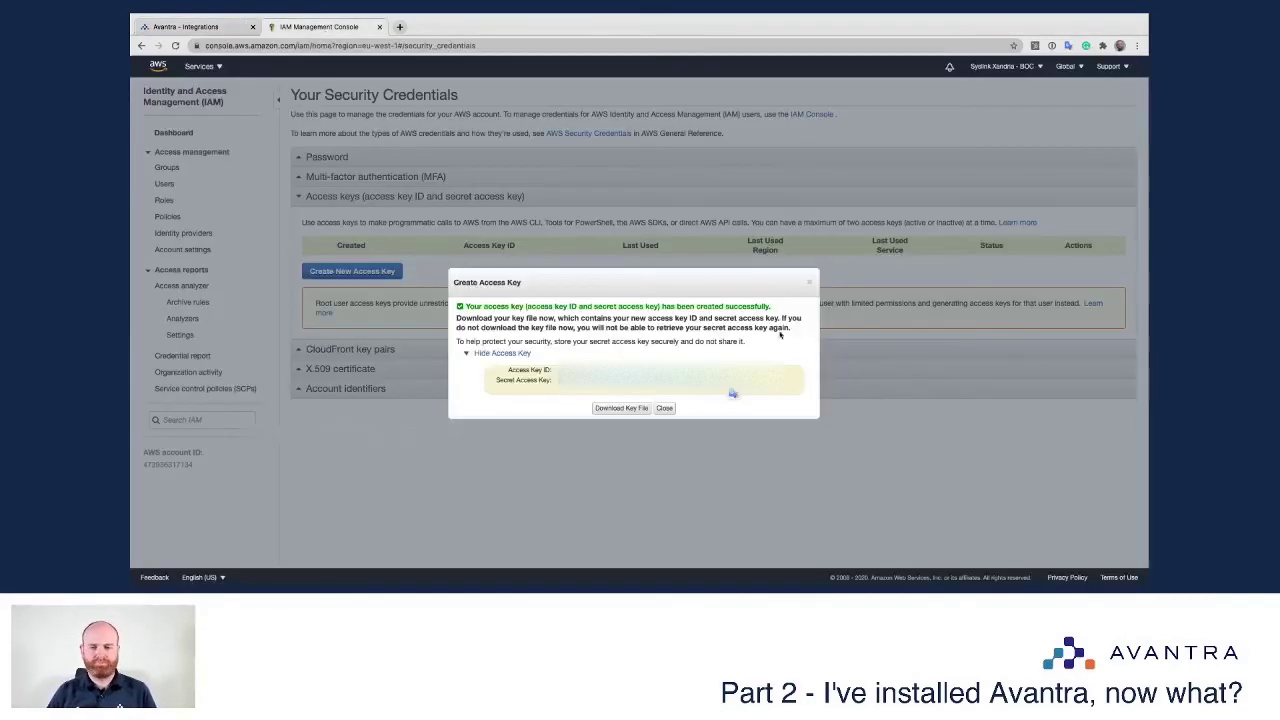
{"action": "left_click", "coordinate": [809, 282]}
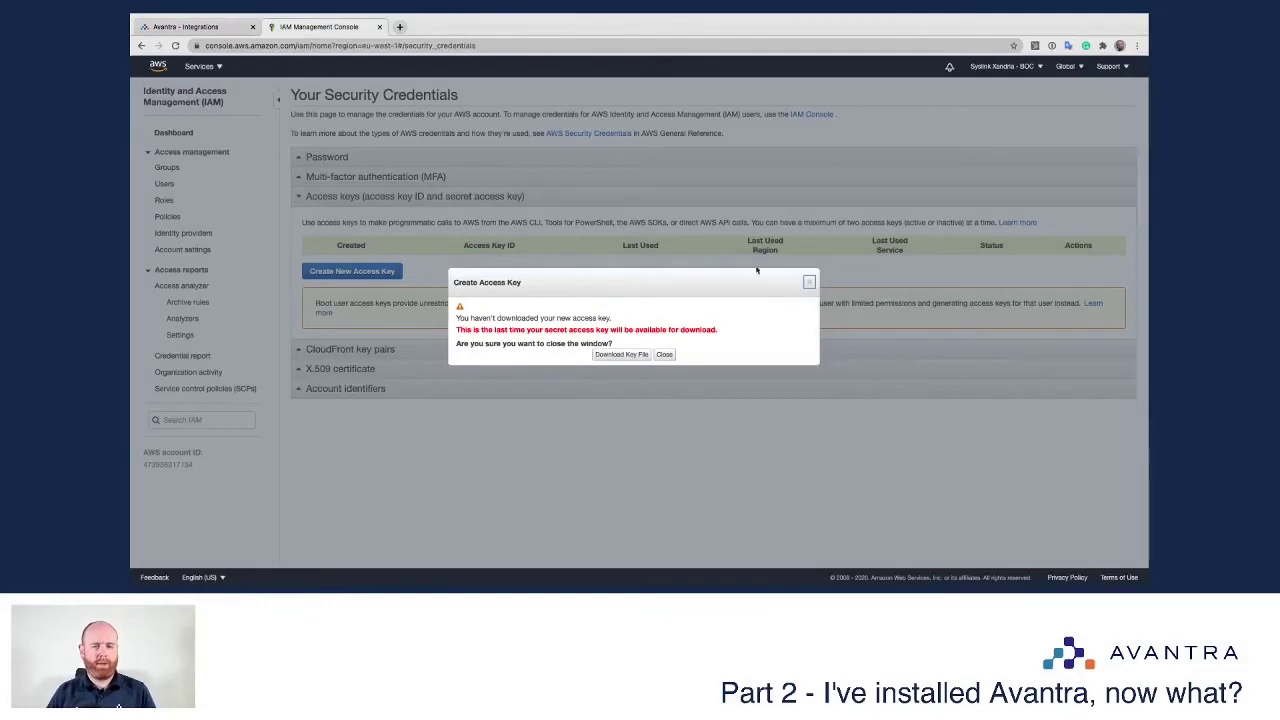
{"action": "left_click", "coordinate": [664, 355]}
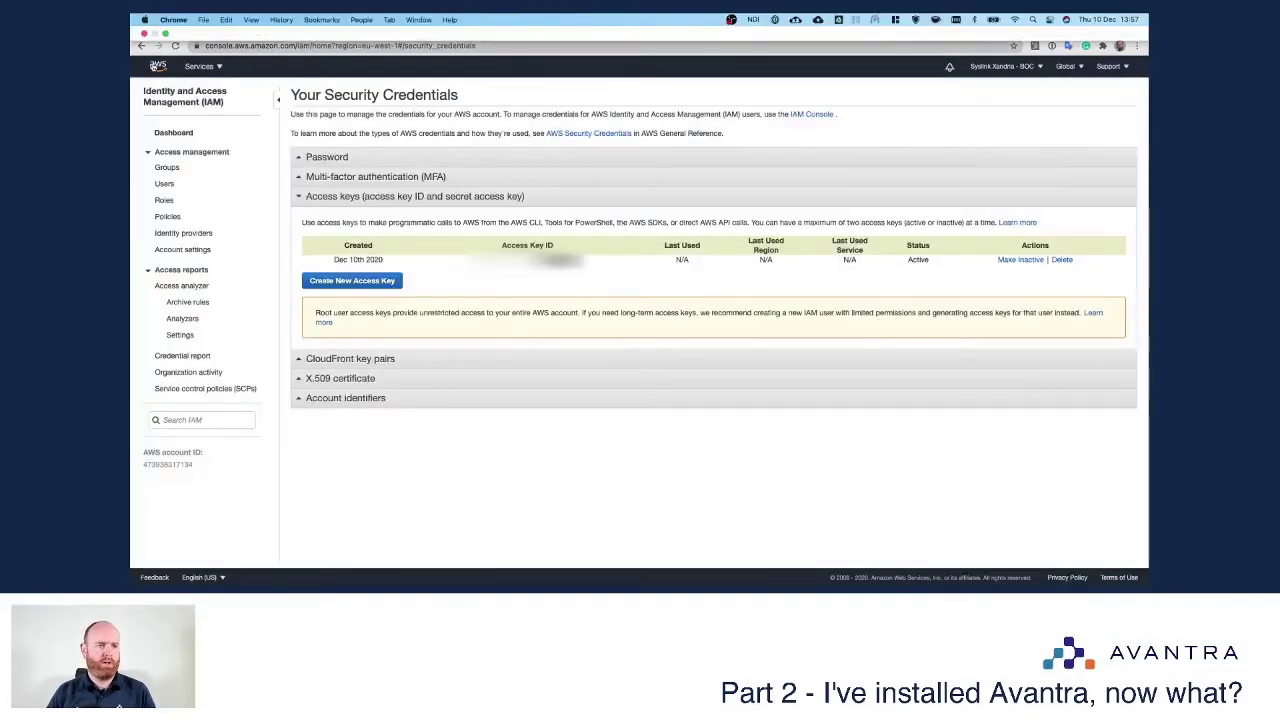
- Go back to the running EC2 instances from the AWS console home and check the instance's availability zone
{"action": "left_click", "coordinate": [156, 66]}
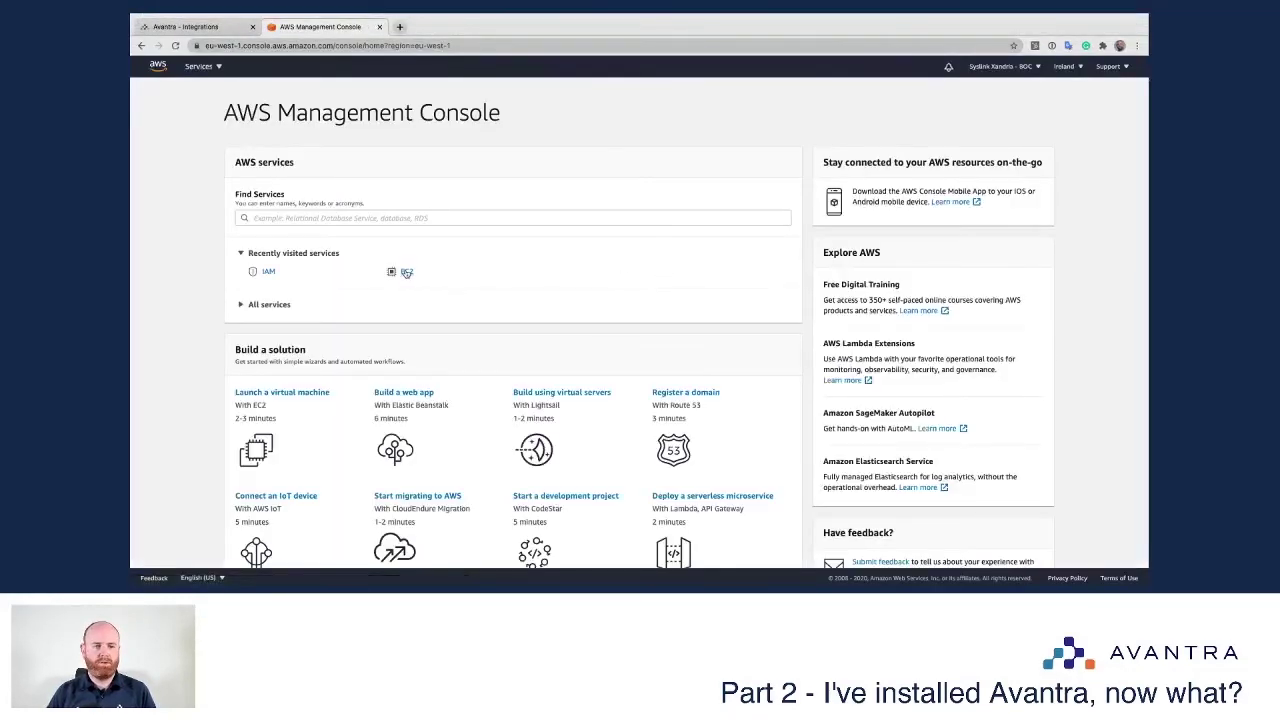
{"action": "left_click", "coordinate": [406, 272]}
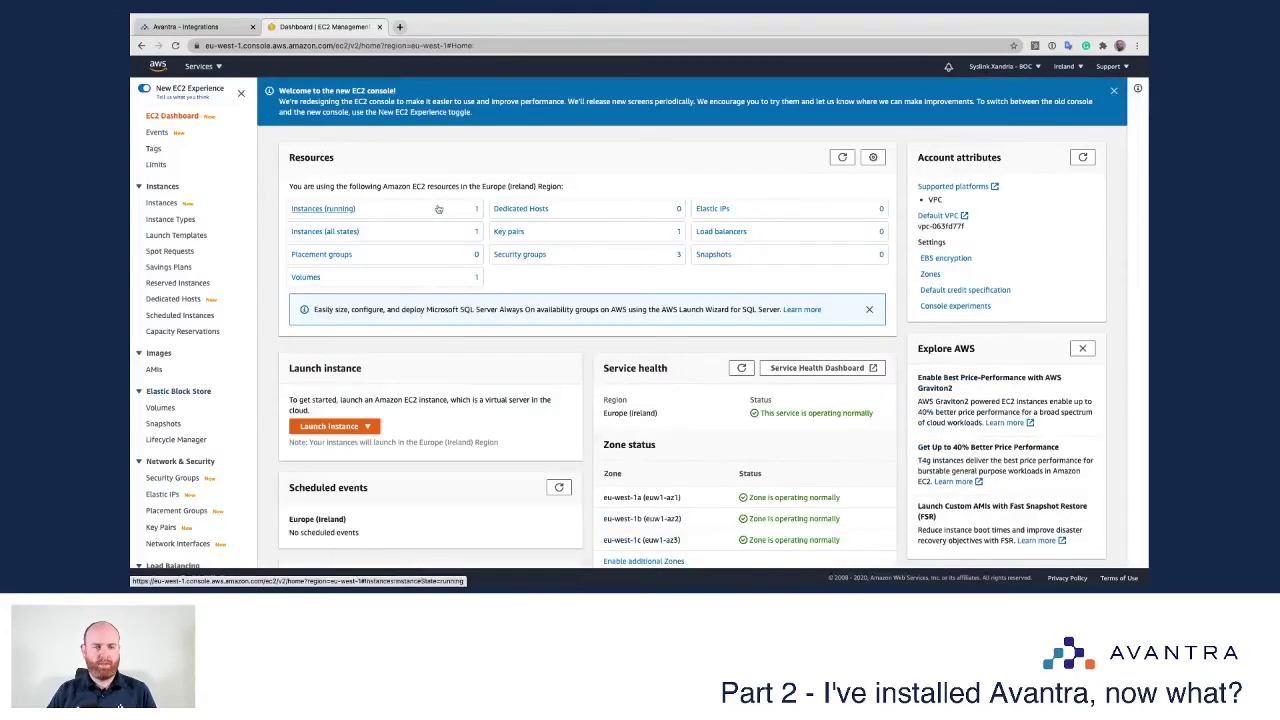
{"action": "left_click", "coordinate": [438, 209]}
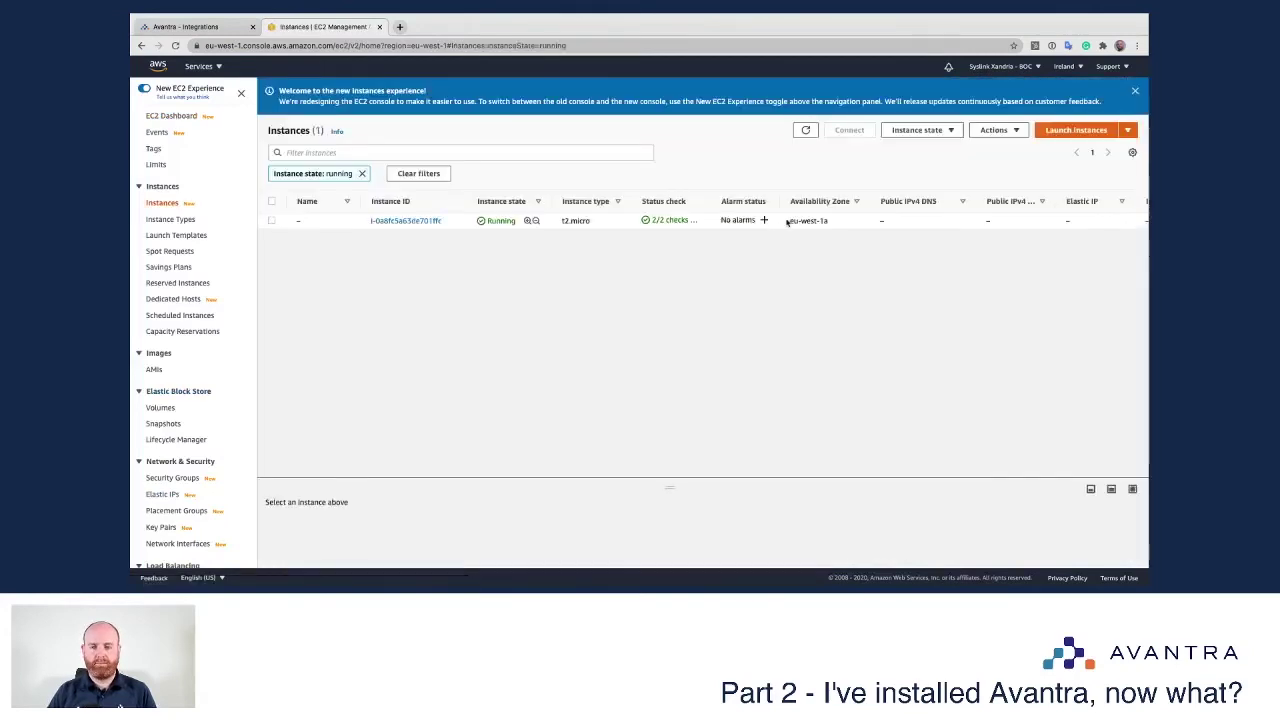
{"action": "left_click_drag", "start_coordinate": [789, 221], "coordinate": [829, 223]}
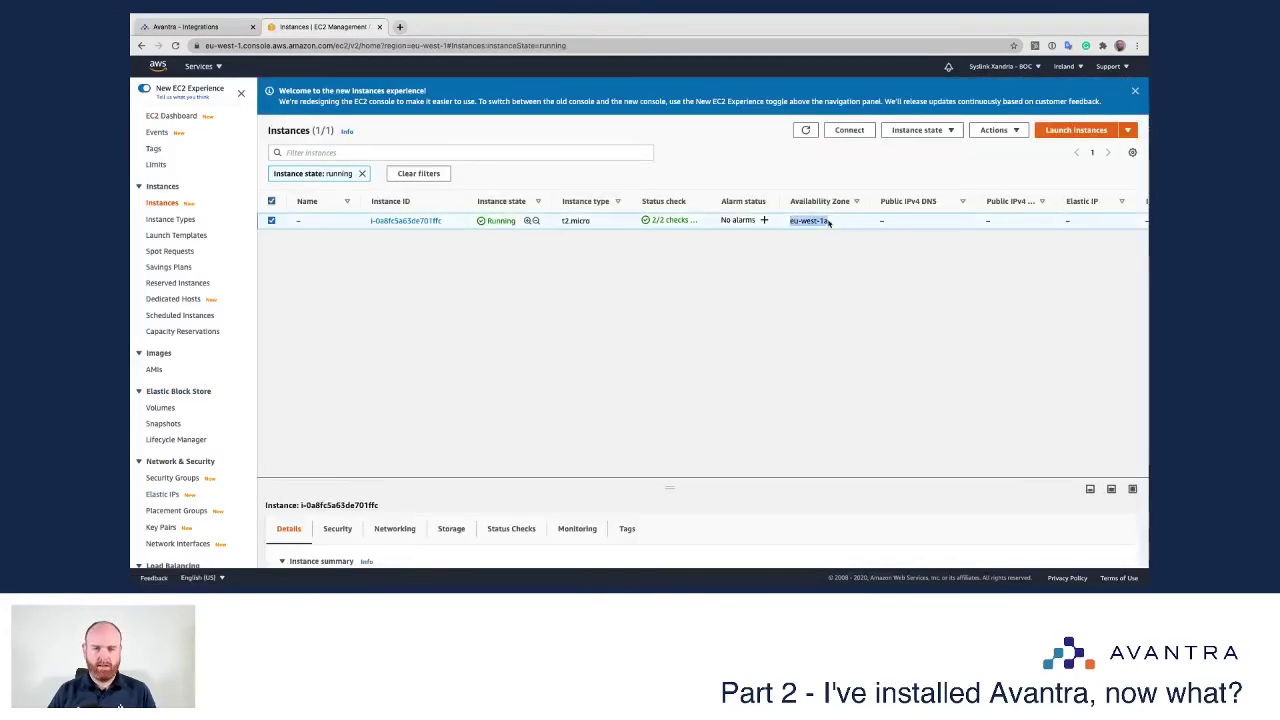
{"action": "left_click", "coordinate": [788, 263]}
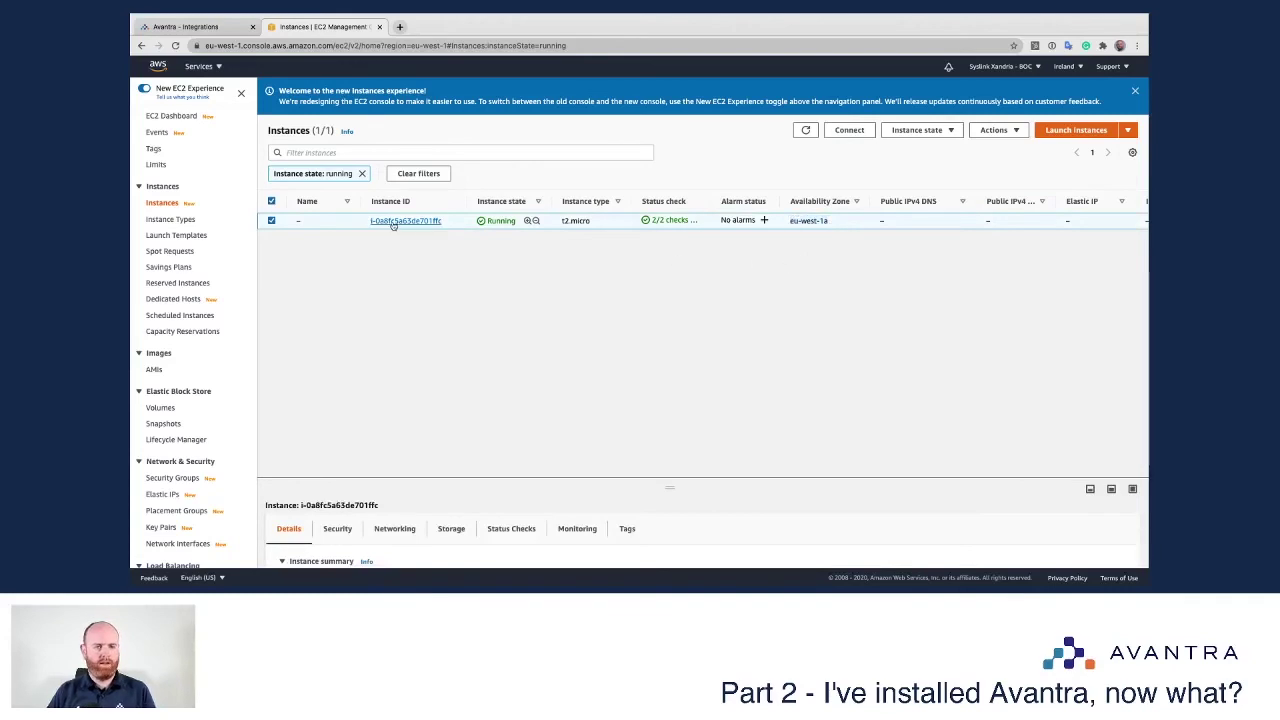
- Return to Avantra, close the AWS cloud authentication's details, and go to the server list
{"action": "left_click", "coordinate": [195, 26]}
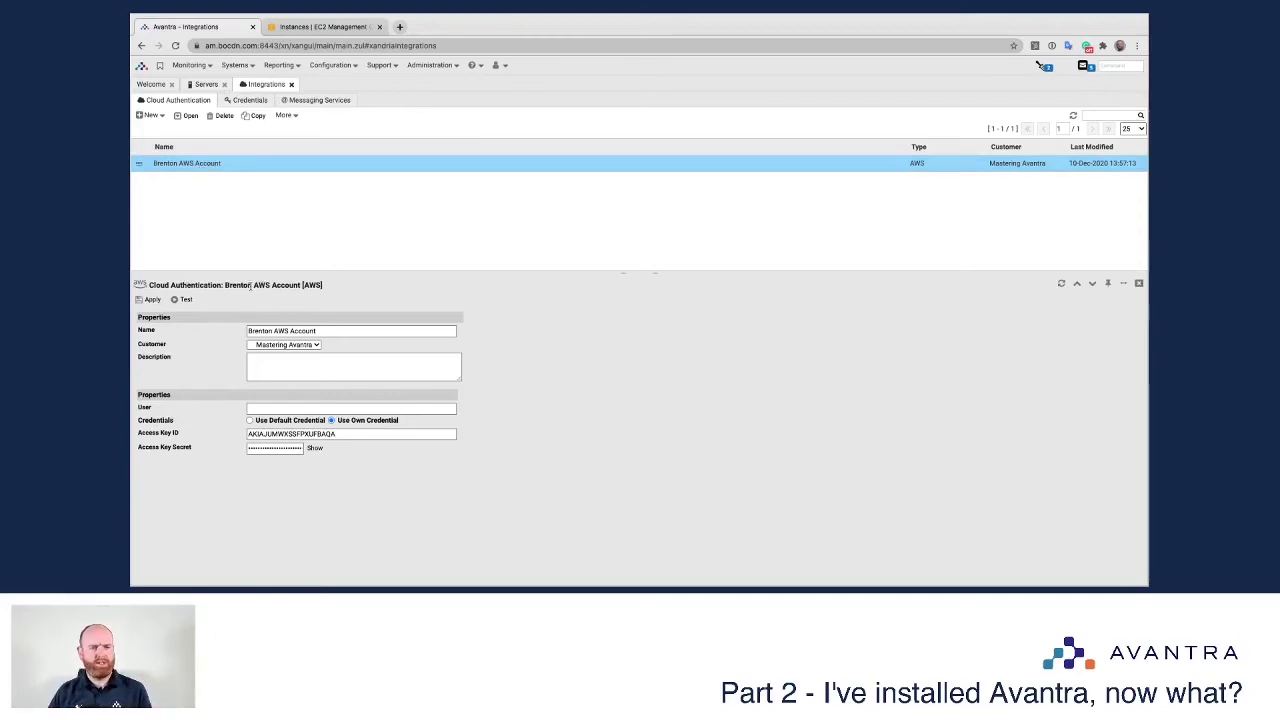
{"action": "left_click", "coordinate": [1136, 284]}
{"action": "left_click", "coordinate": [206, 84]}
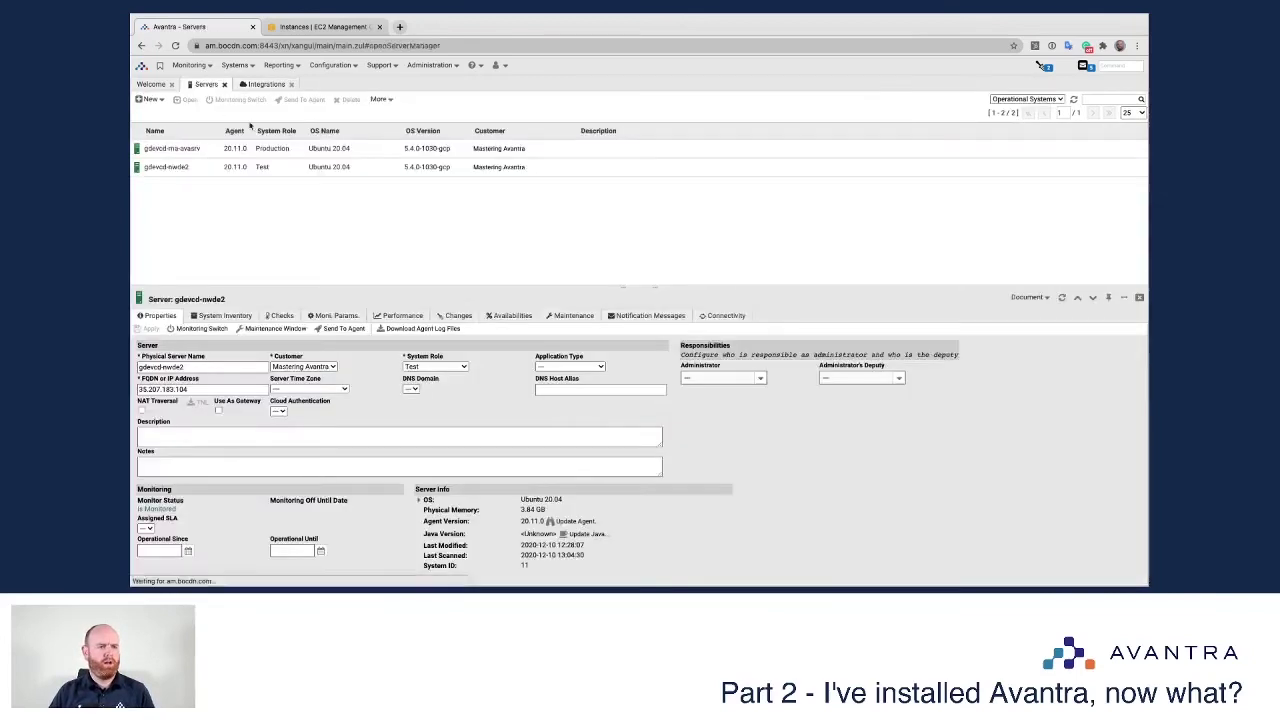
{"action": "left_click", "coordinate": [407, 148]}
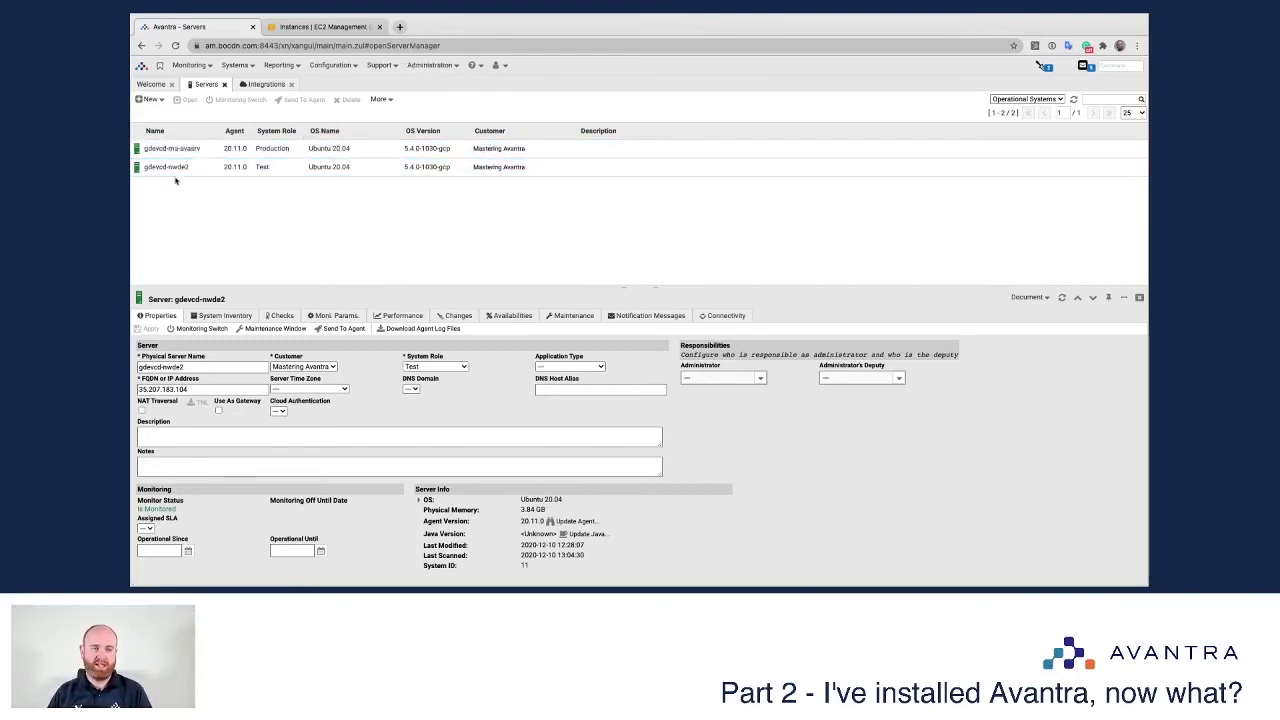
- Go to the synchronizations and create an inbound synchronization for the external service AWS EC2 named "MA AWS Sync"
{"action": "left_click", "coordinate": [420, 66]}
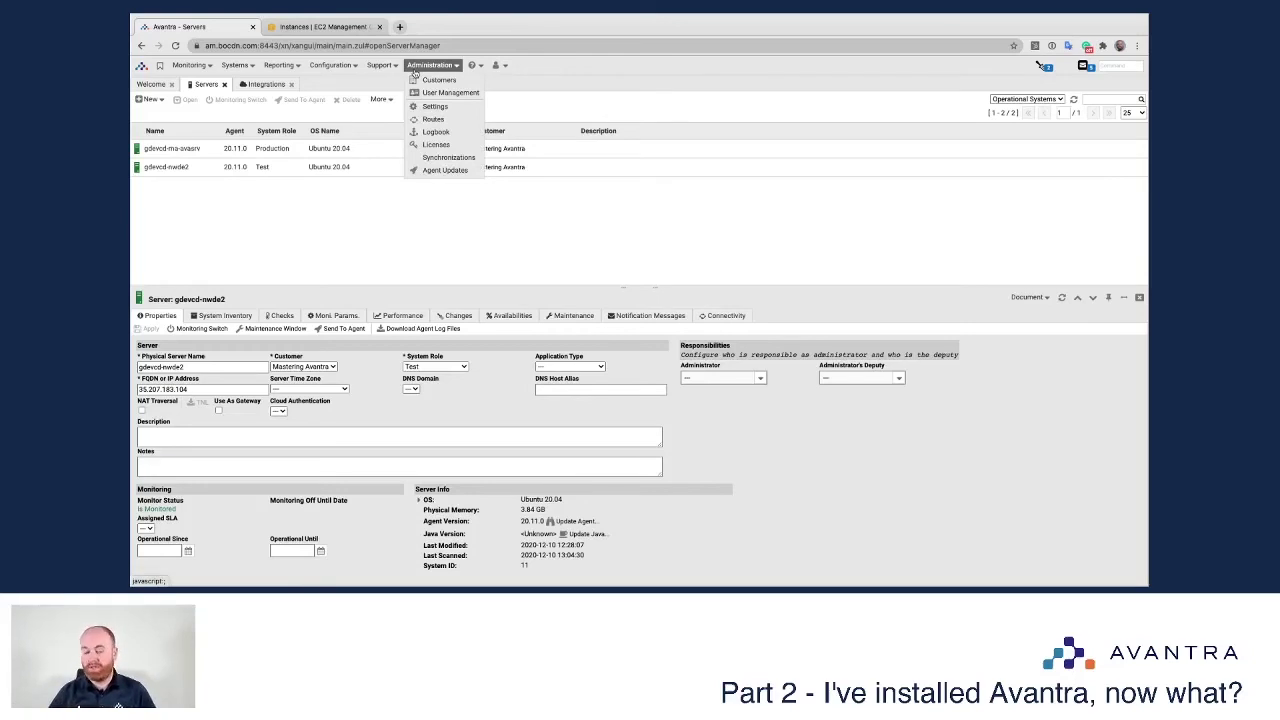
{"action": "left_click", "coordinate": [449, 158]}
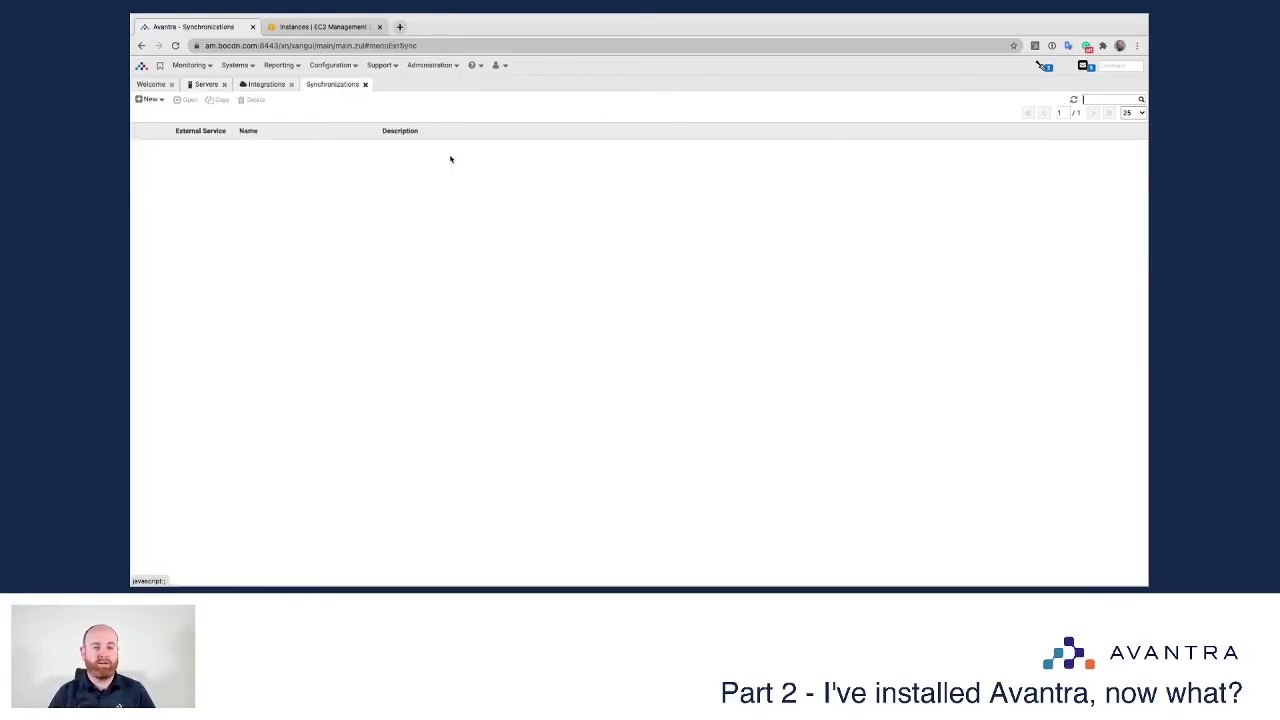
{"action": "left_click", "coordinate": [154, 101]}
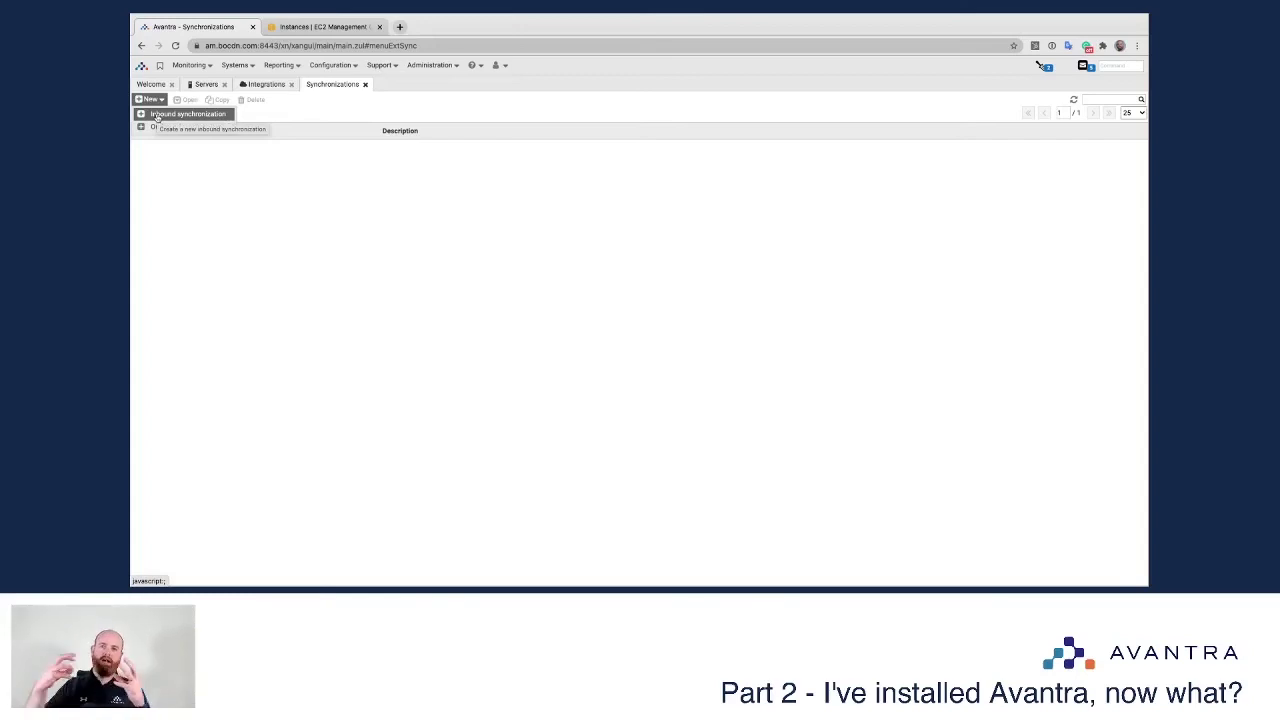
{"action": "left_click", "coordinate": [156, 118]}
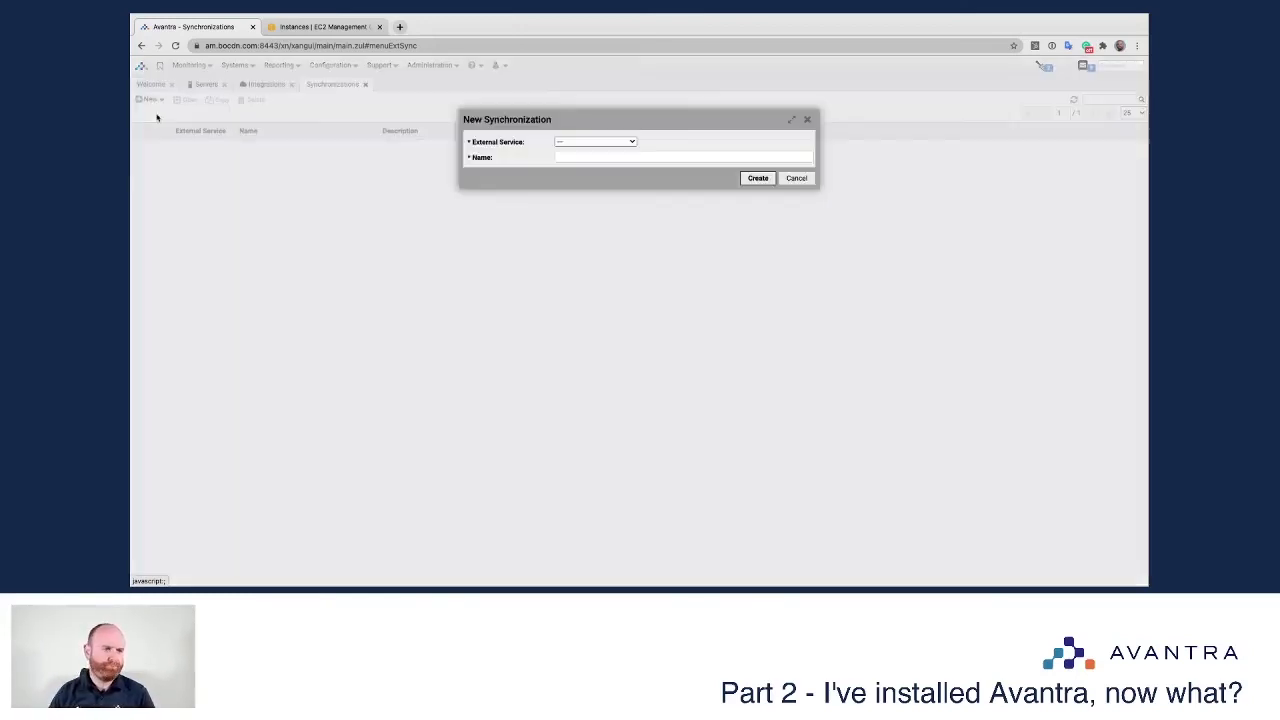
{"action": "left_click", "coordinate": [609, 145]}
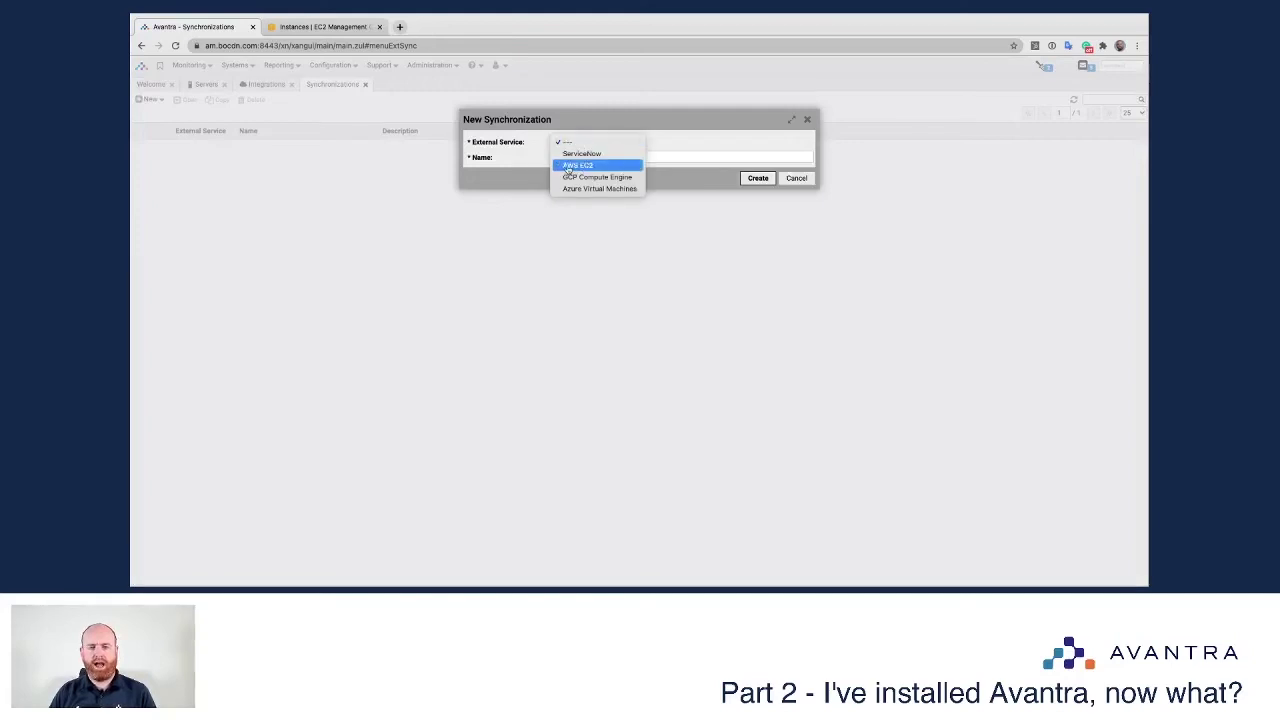
{"action": "left_click", "coordinate": [587, 166]}
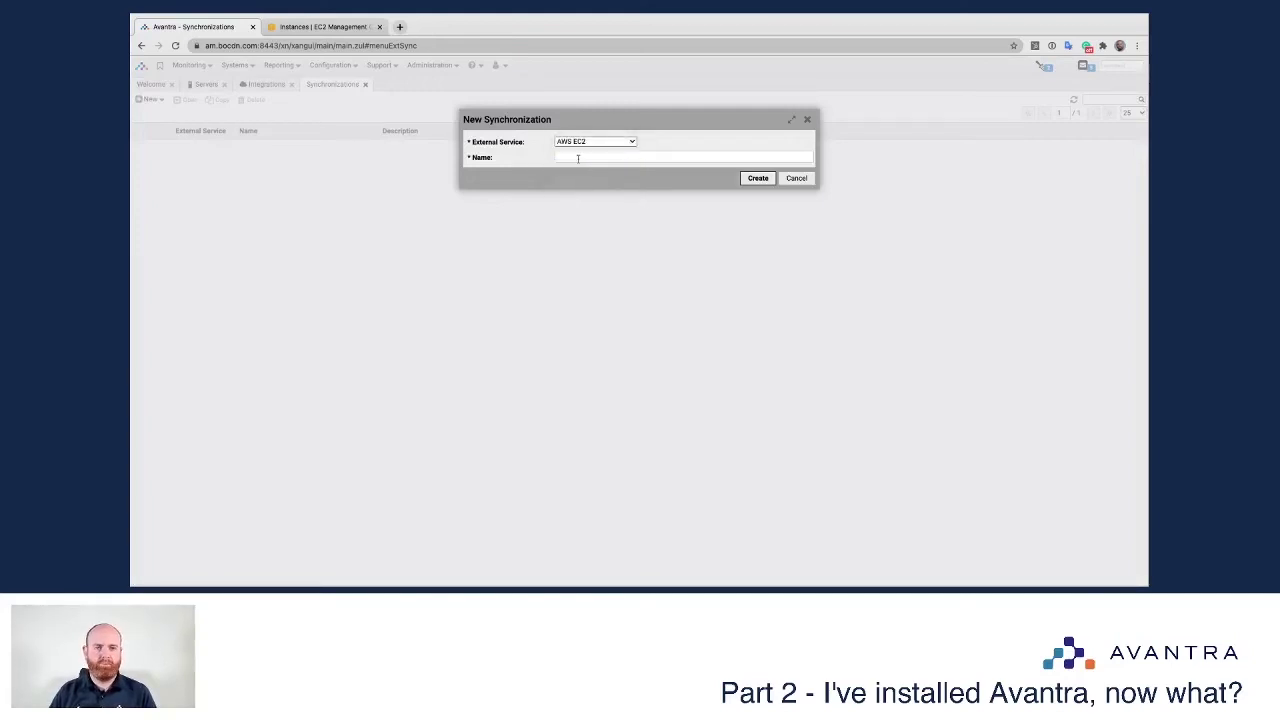
{"action": "left_click", "coordinate": [578, 158]}
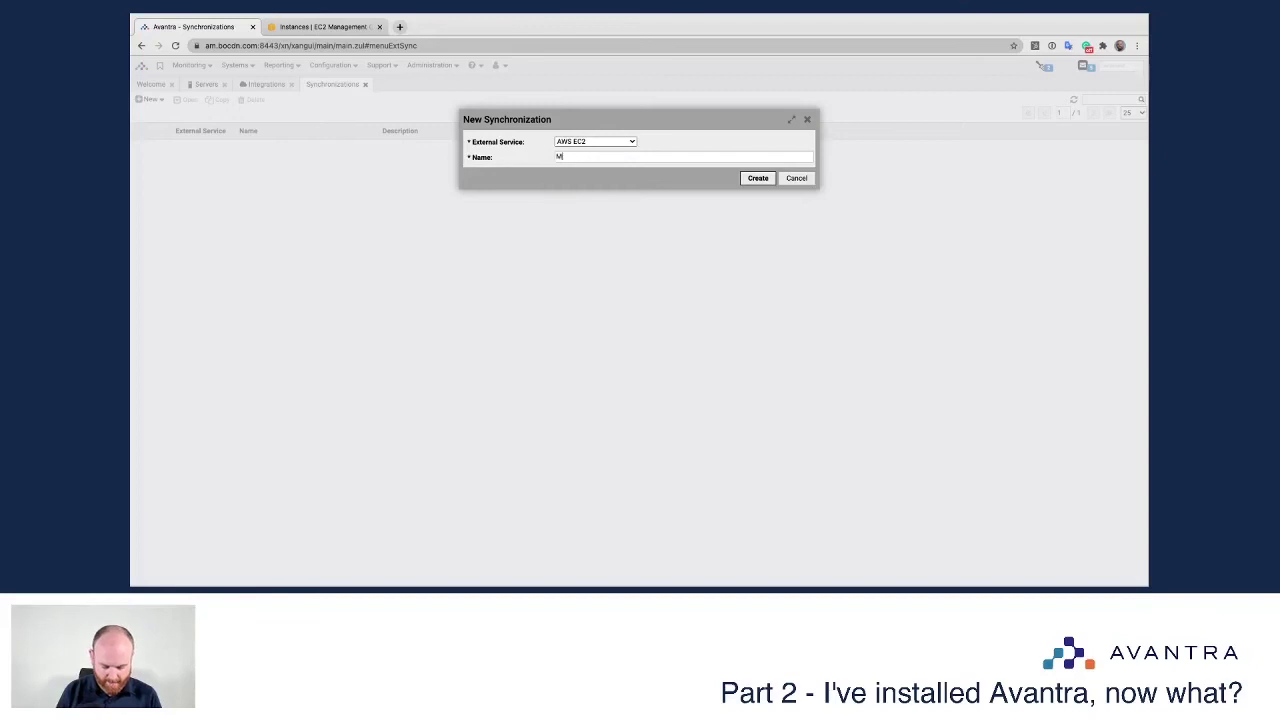
{"action": "type", "text": "MA AWS Sync"}
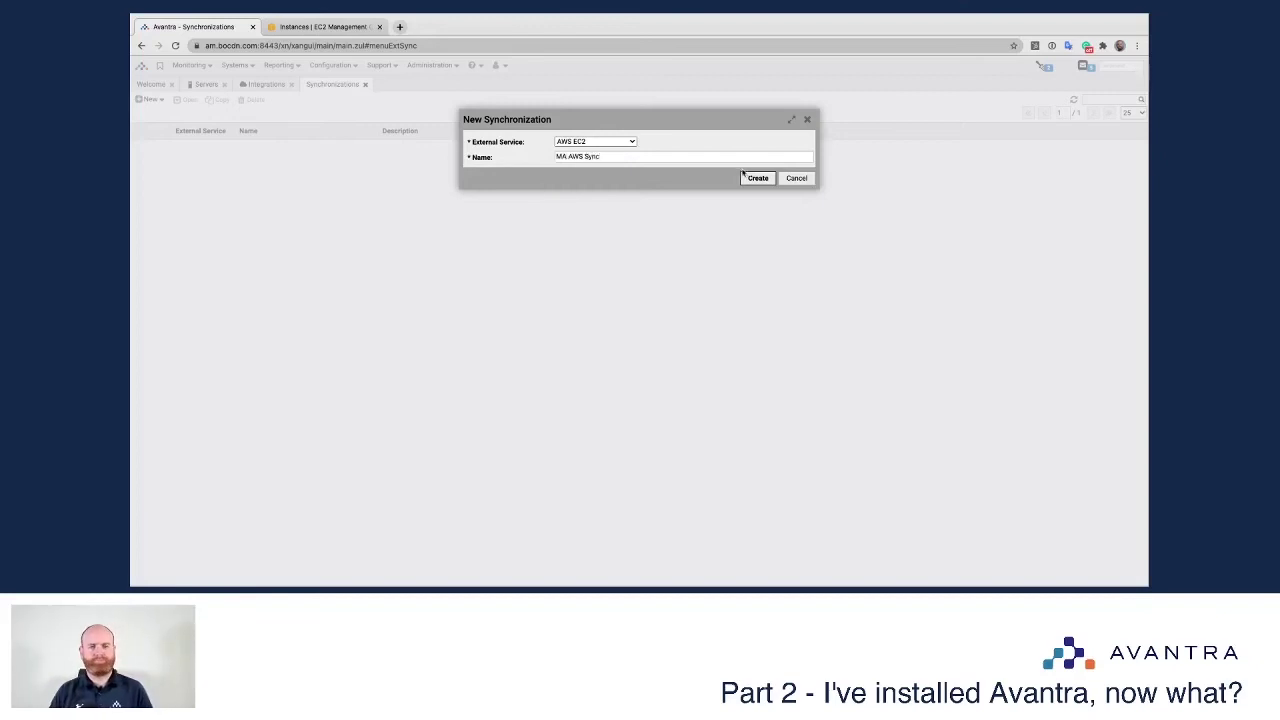
{"action": "left_click", "coordinate": [745, 177]}
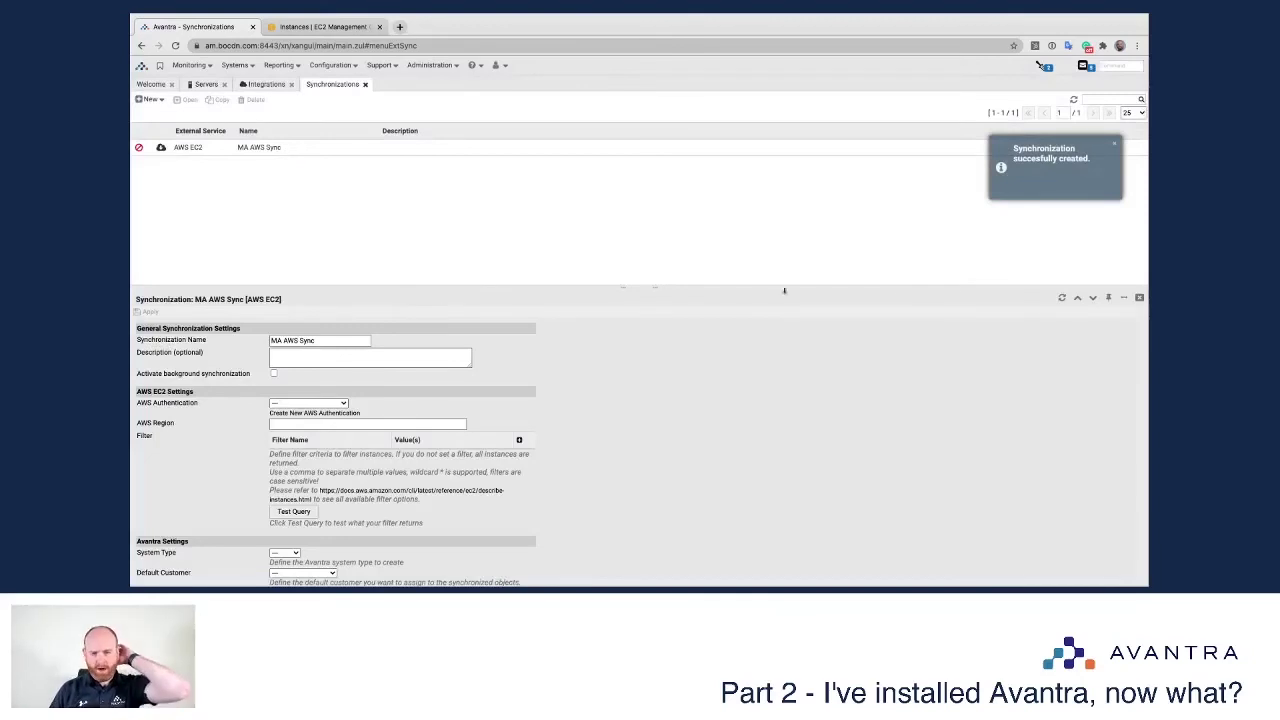
- Open the synchronization's full details, select the saved AWS authentication, set the region to eu-west-1a, and rename it "MA AWS Sync - eu-west-1a"
{"action": "left_click", "coordinate": [1108, 297]}
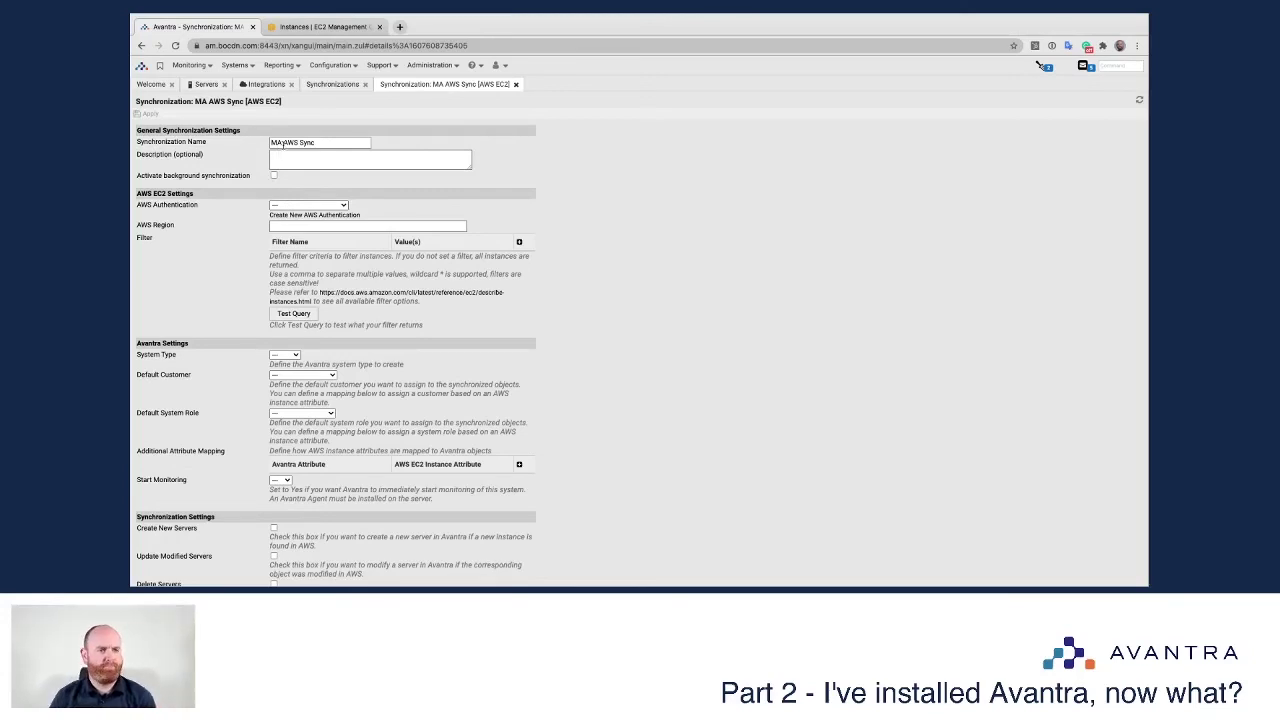
{"action": "left_click", "coordinate": [288, 205]}
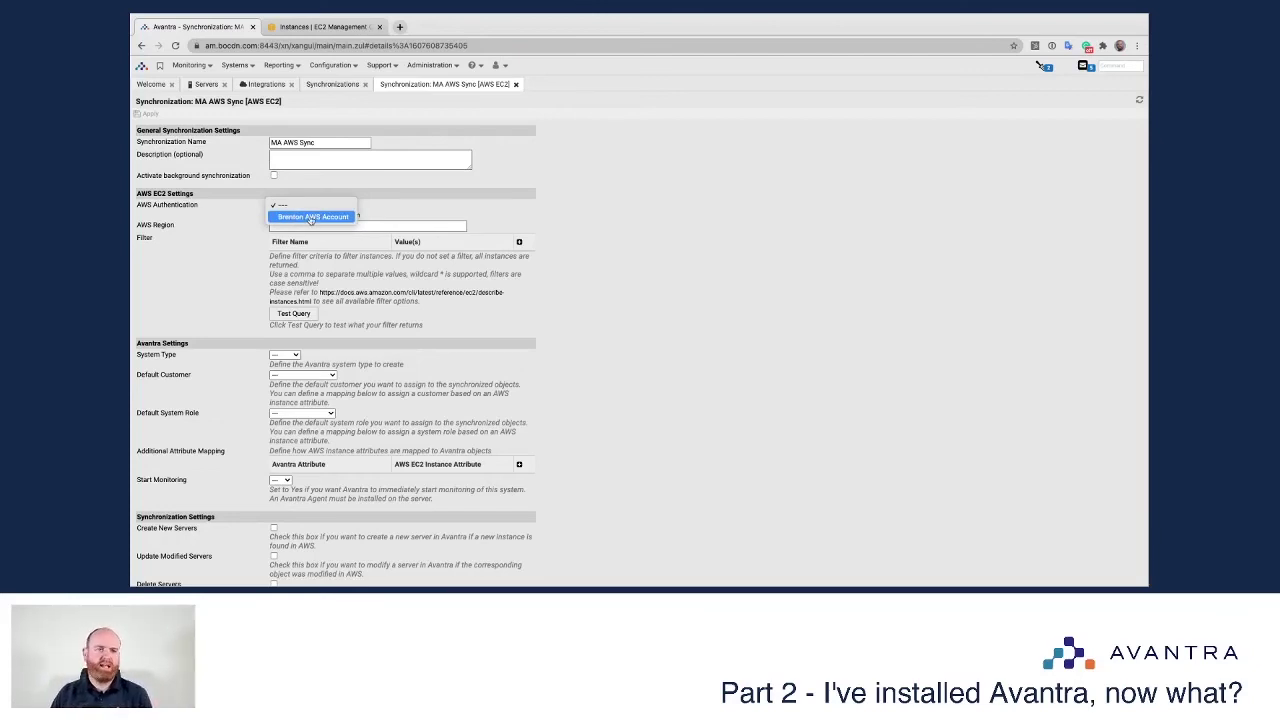
{"action": "left_click", "coordinate": [311, 217]}
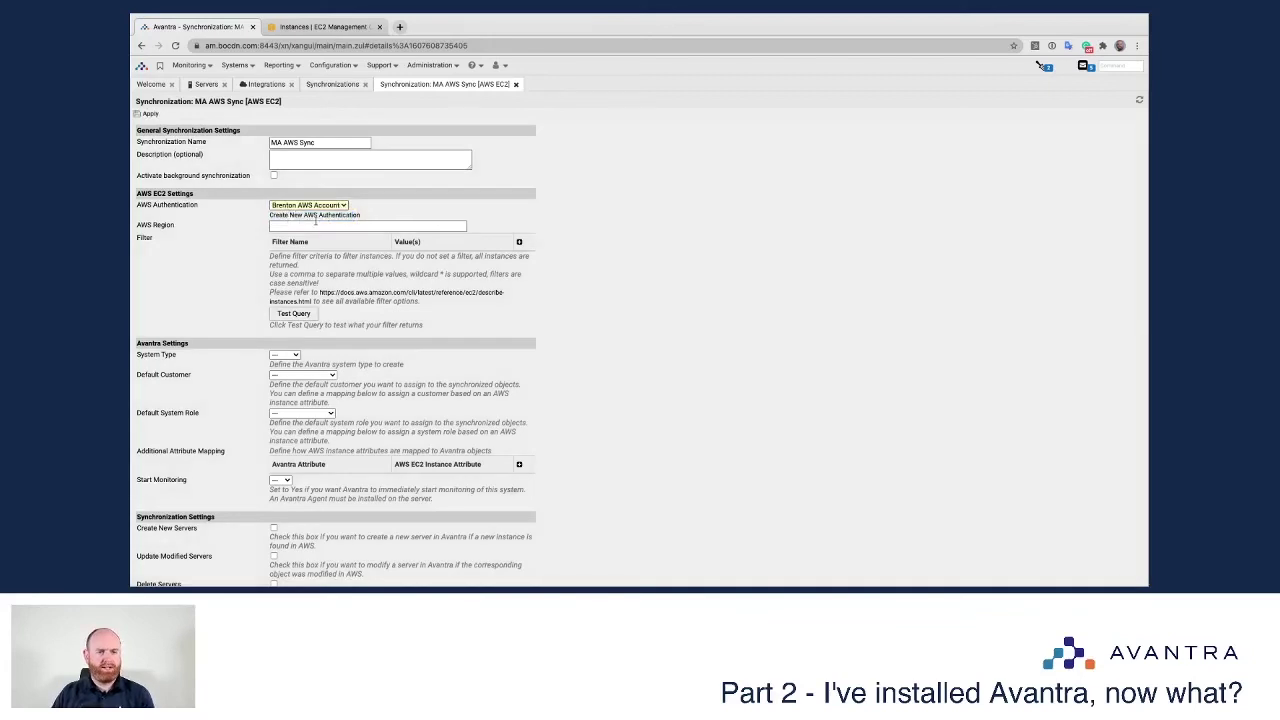
{"action": "left_click", "coordinate": [311, 226]}
{"action": "type", "text": "eu-west-1a"}
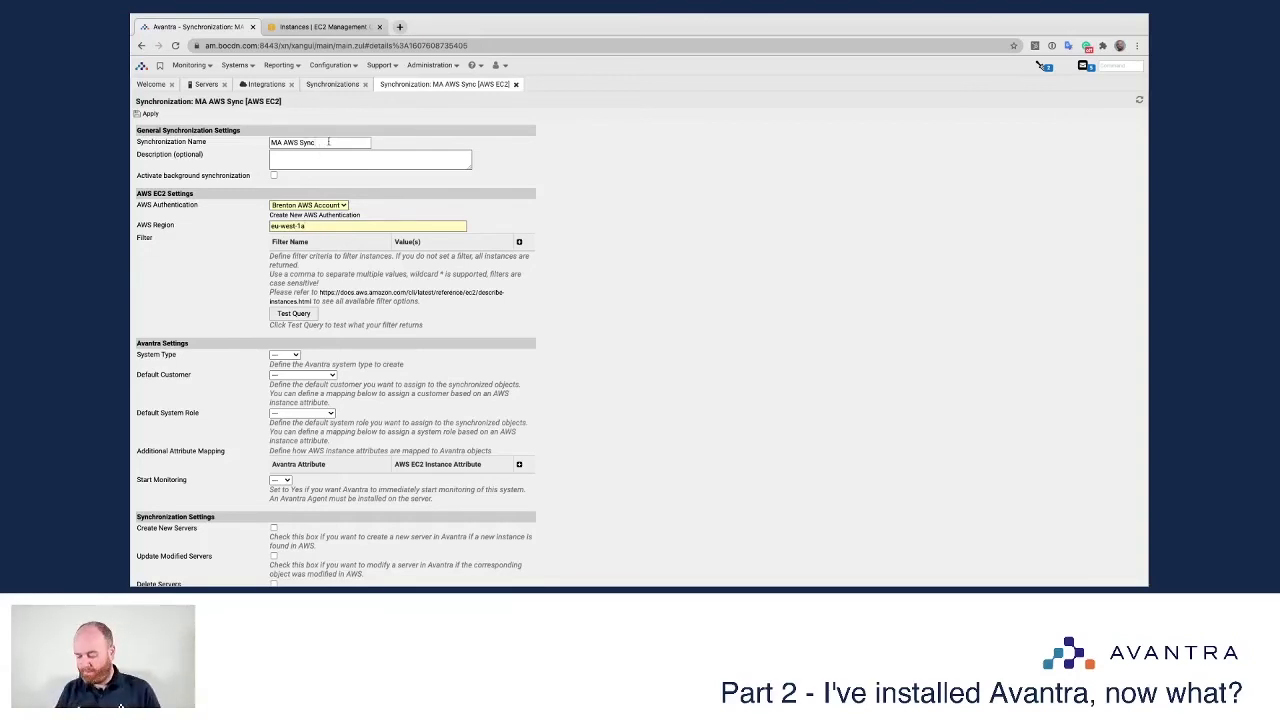
{"action": "type", "text": "eu-west-1a"}
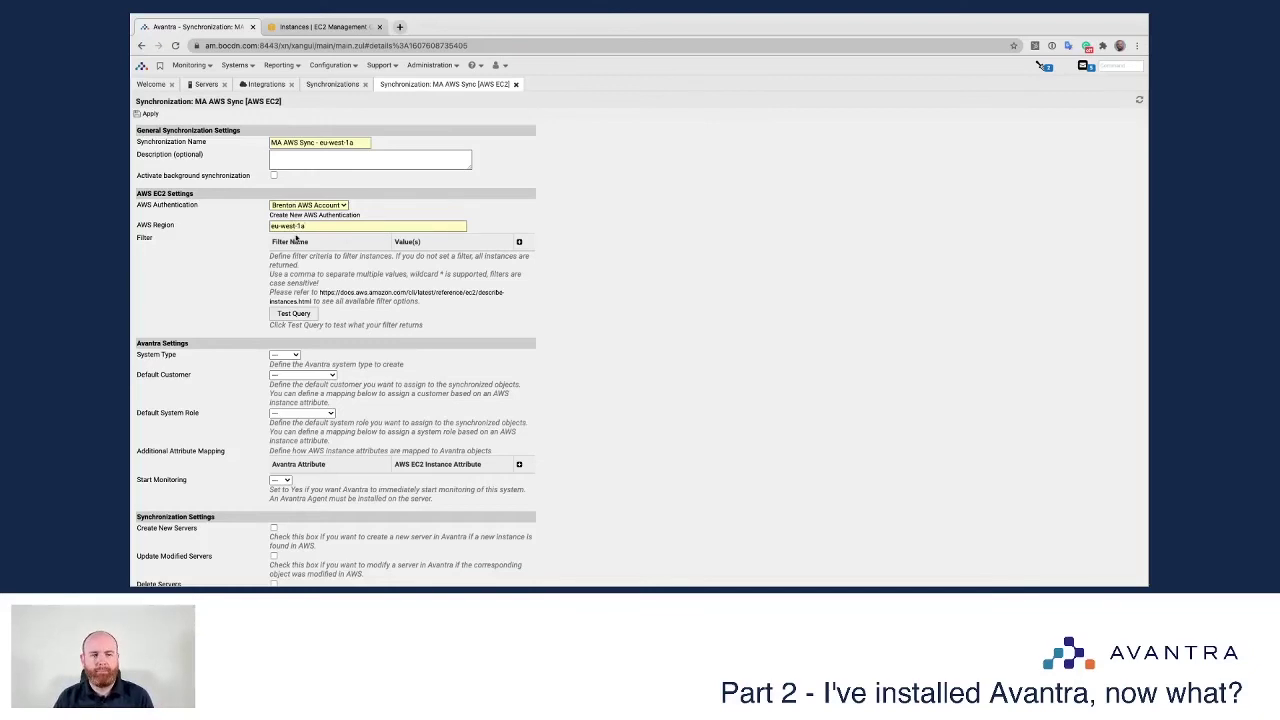
{"action": "left_click_drag", "start_coordinate": [270, 256], "coordinate": [443, 258]}
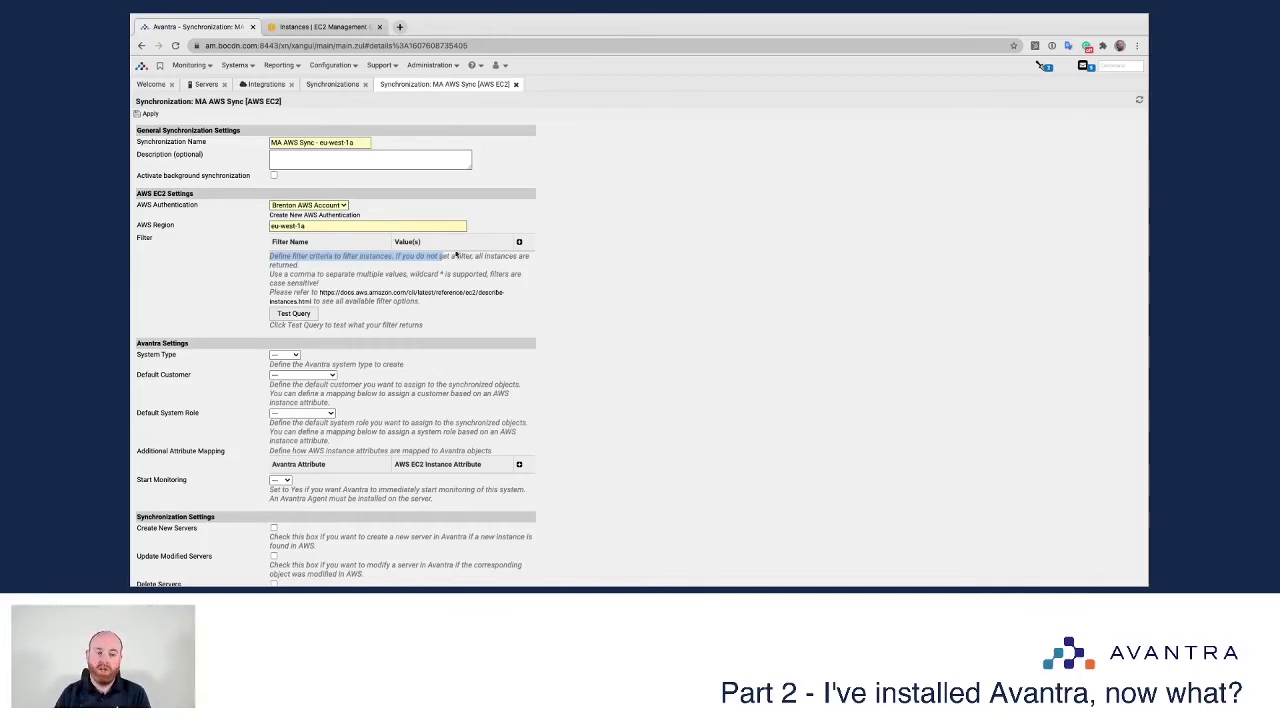
{"action": "left_click", "coordinate": [519, 242]}
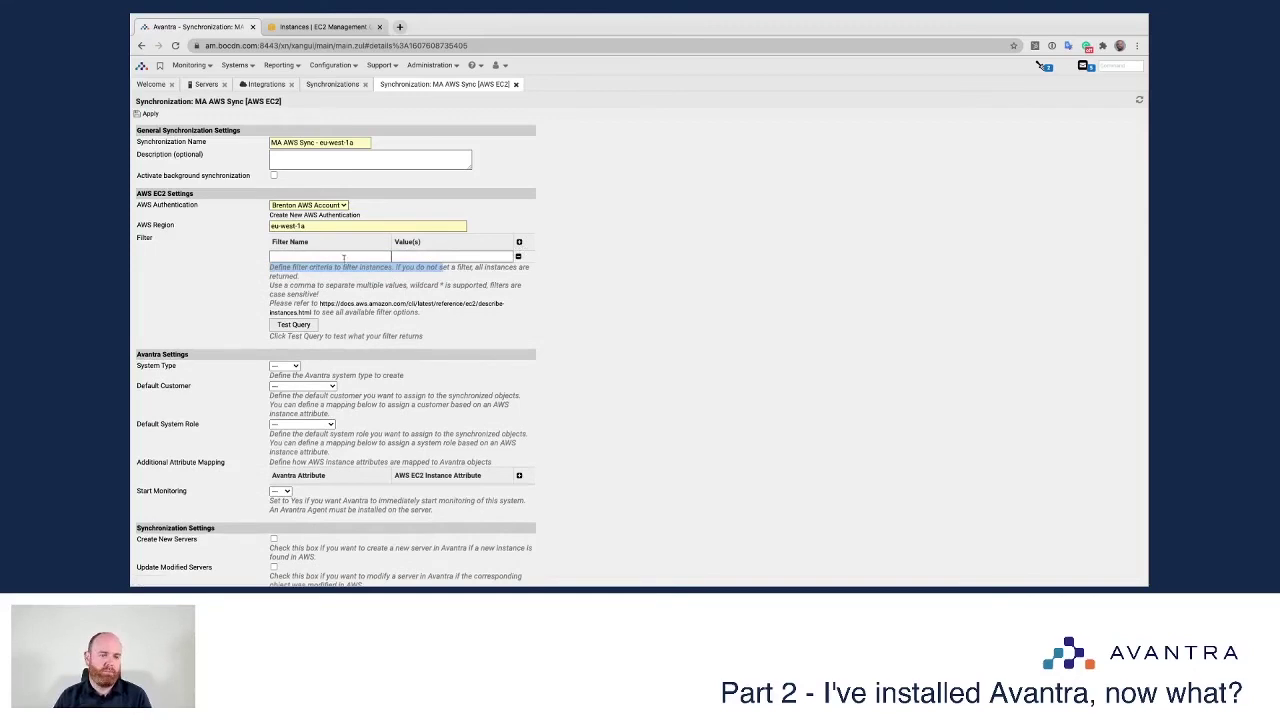
{"action": "left_click", "coordinate": [518, 256]}
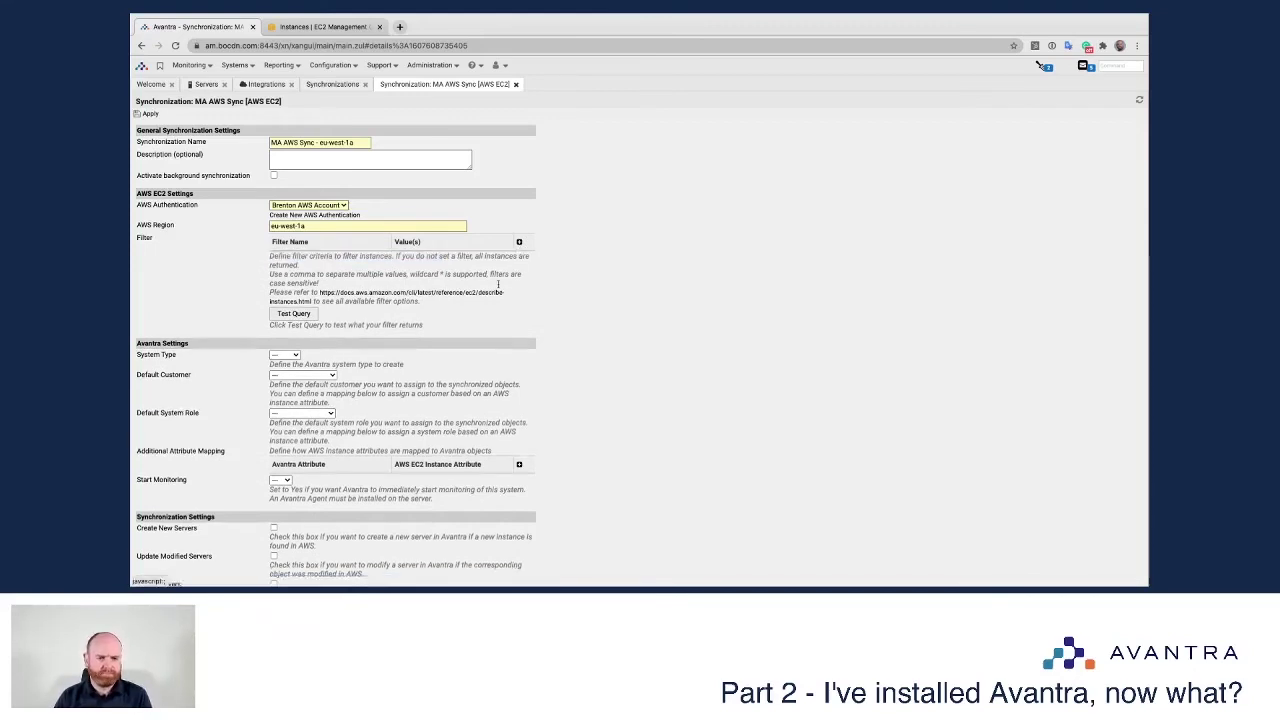
{"action": "left_click_drag", "start_coordinate": [276, 292], "coordinate": [308, 292]}
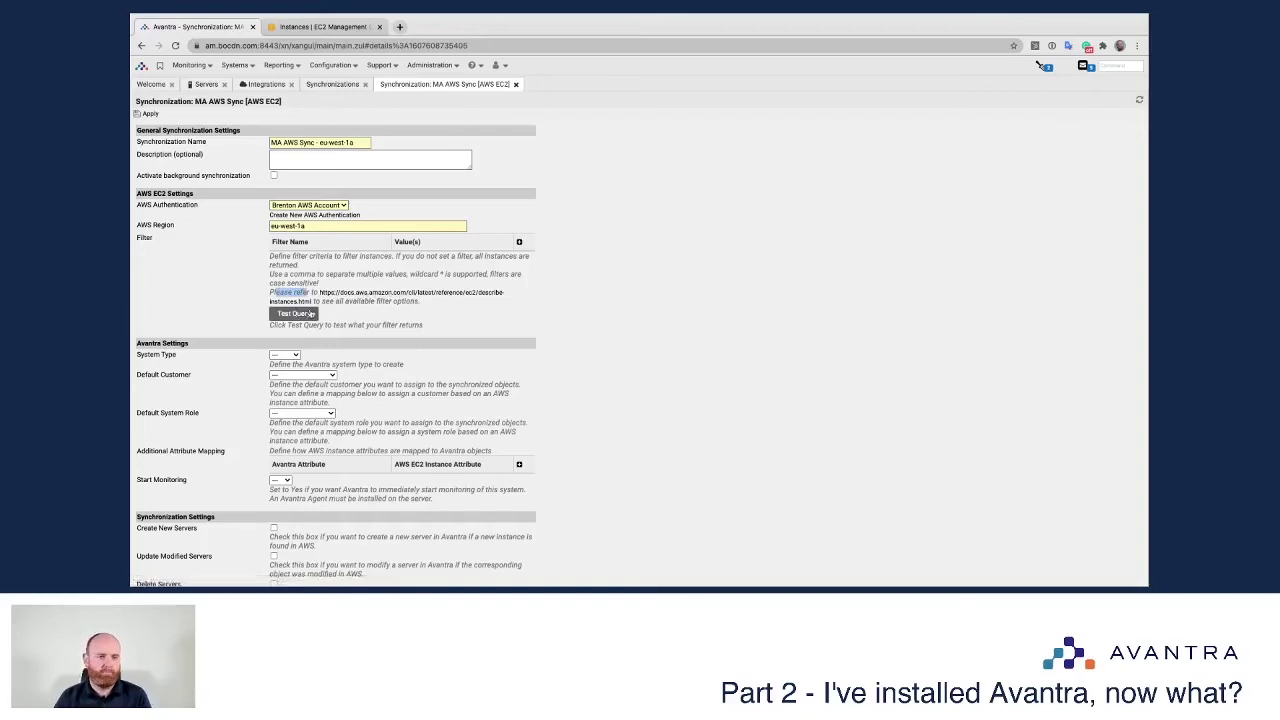
- Apply the synchronization's changes and run a test query of its AWS EC2 settings without any filter
{"action": "left_click", "coordinate": [311, 314]}
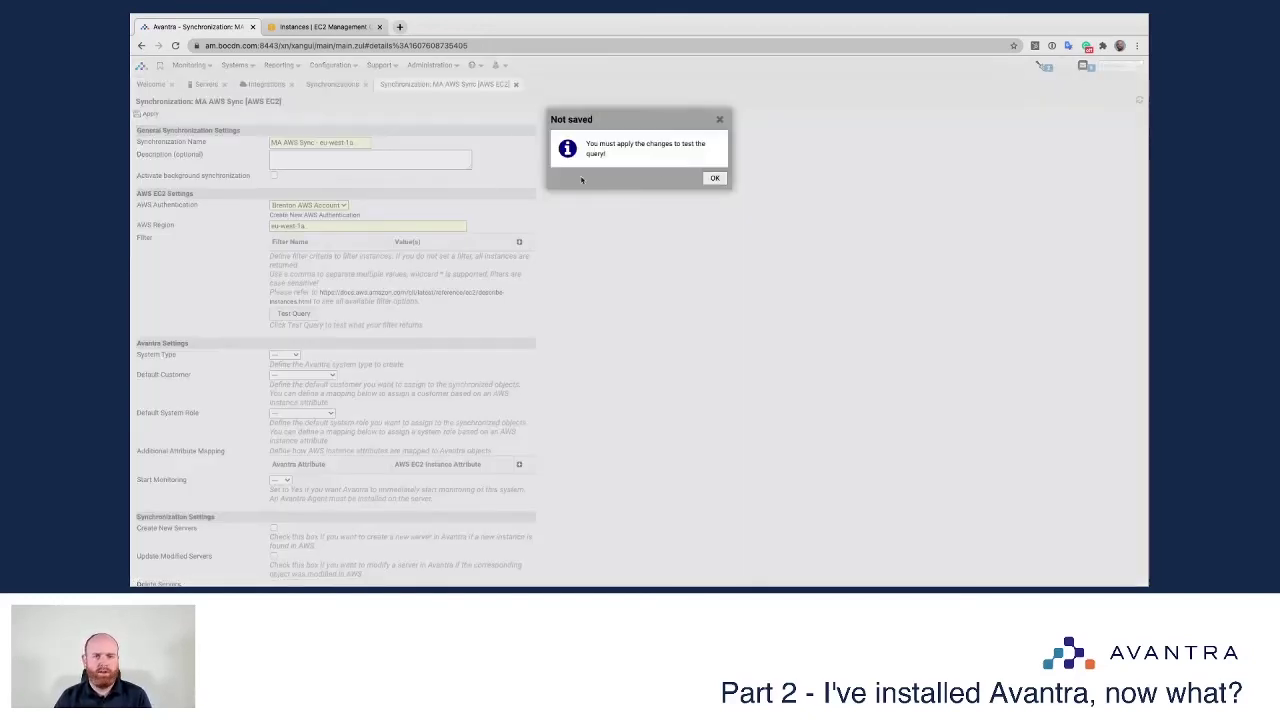
{"action": "left_click", "coordinate": [715, 178]}
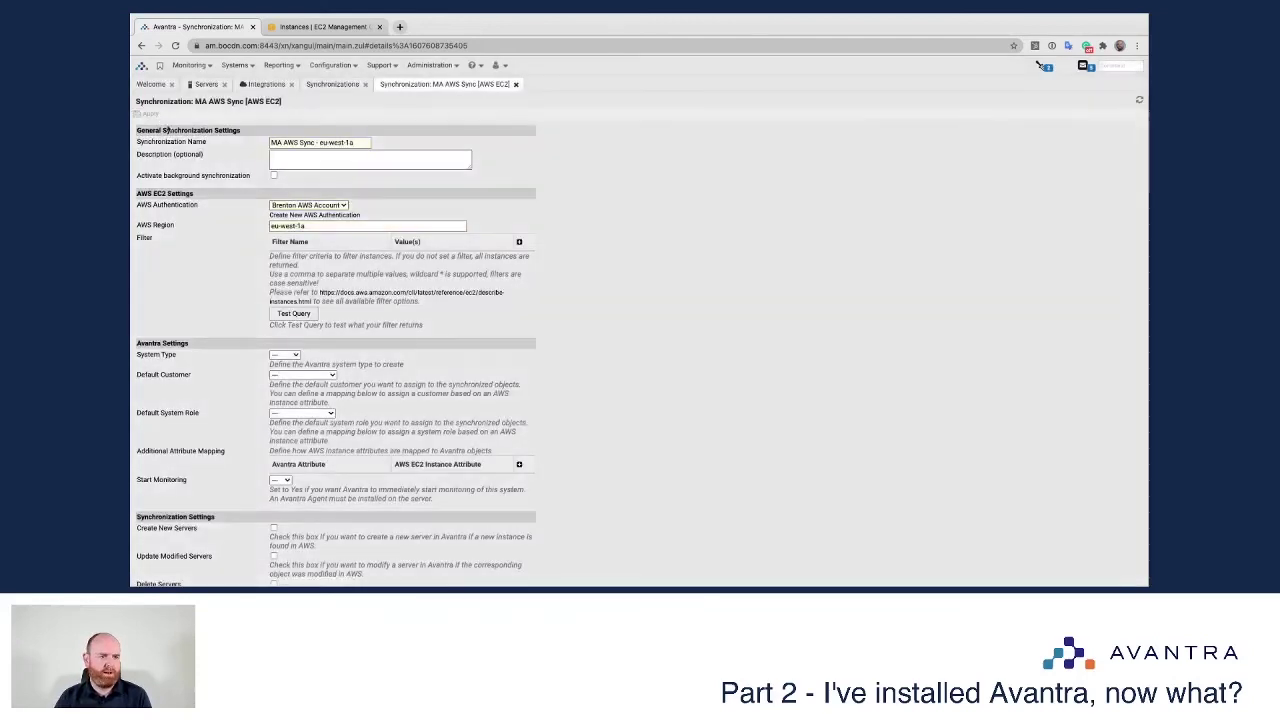
{"action": "left_click", "coordinate": [293, 313]}
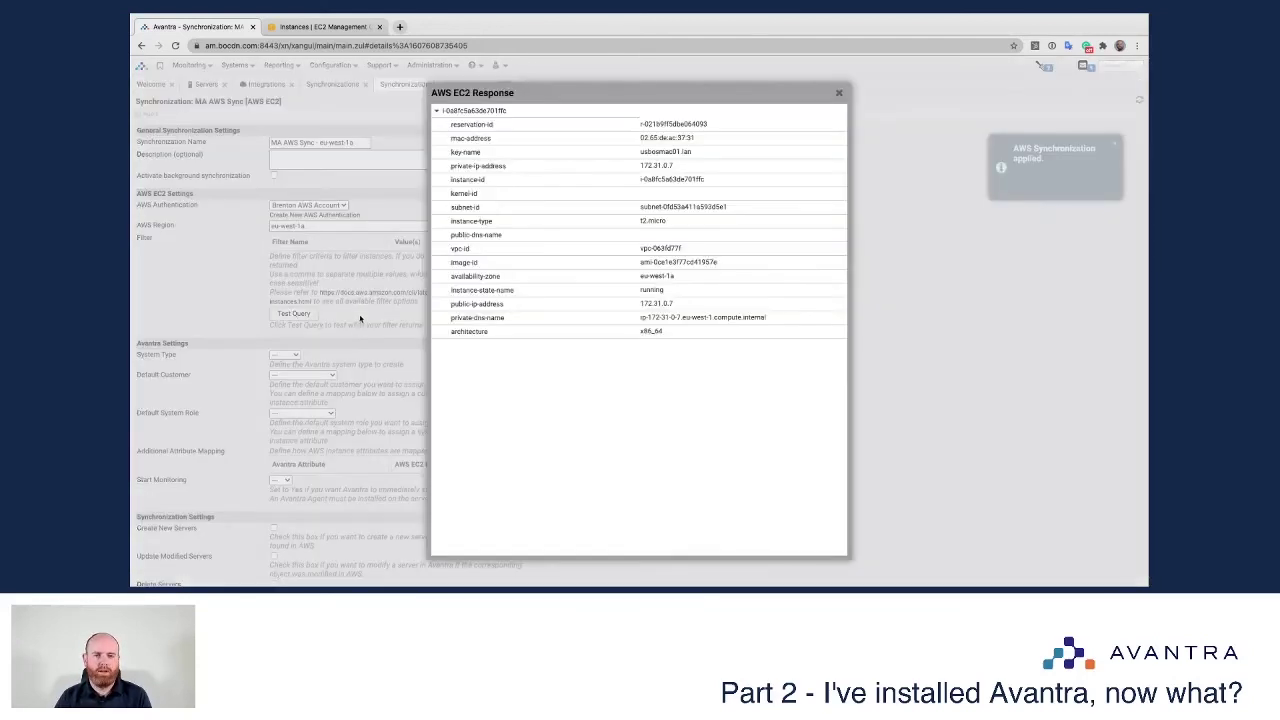
- Examine the EC2 instance's attributes in the test query response, such as its key name, IP addresses, type and state, and close the response
{"action": "left_click", "coordinate": [594, 184]}
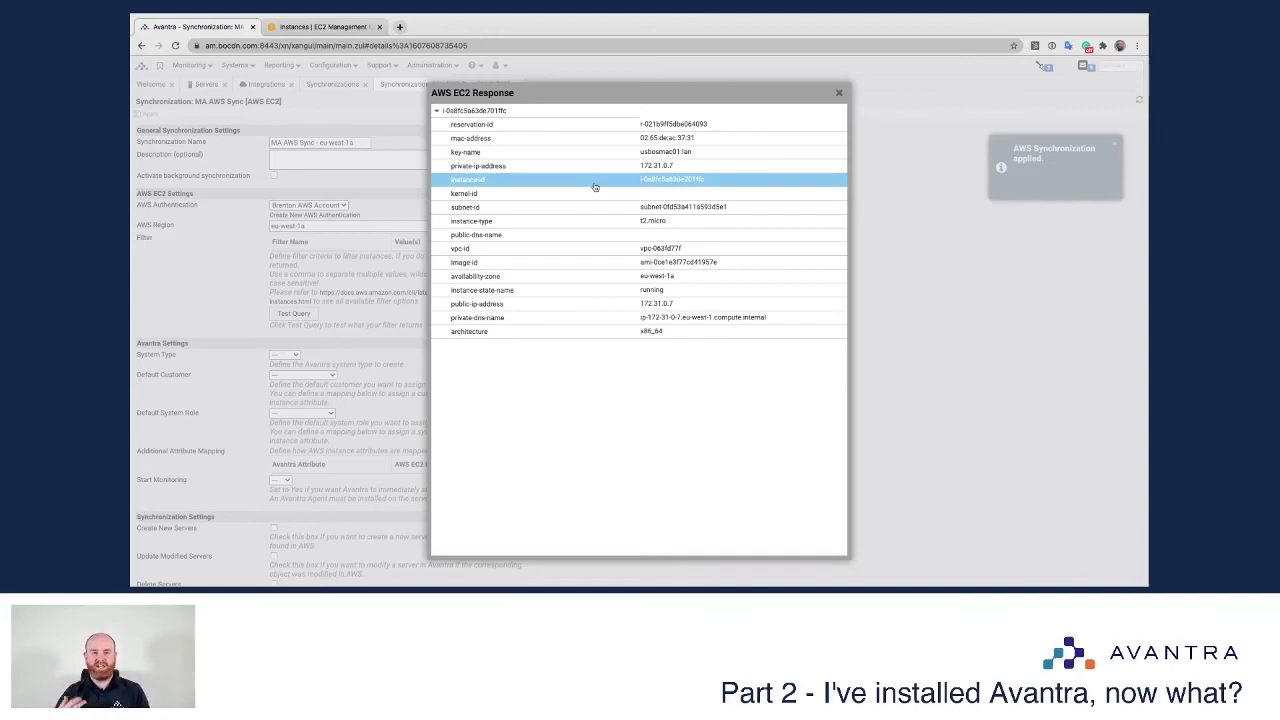
{"action": "left_click", "coordinate": [456, 124]}
{"action": "left_click", "coordinate": [448, 111]}
{"action": "left_click", "coordinate": [436, 111]}
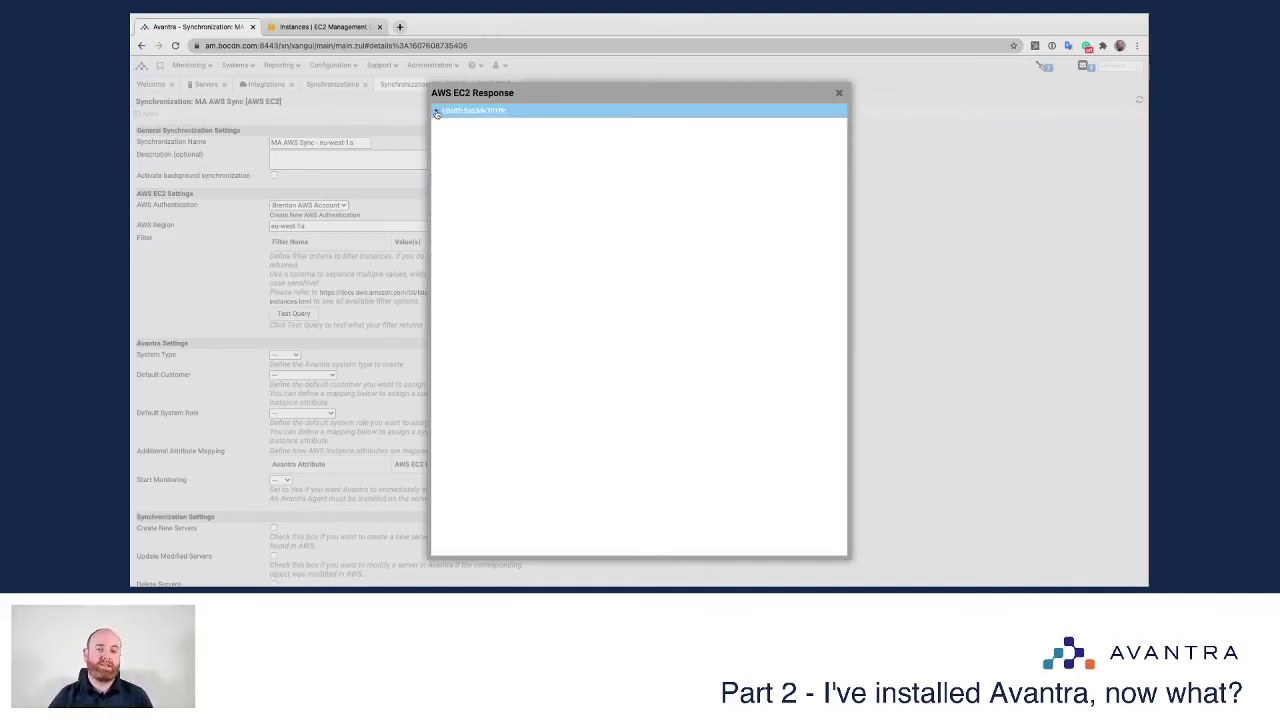
{"action": "left_click", "coordinate": [436, 111]}
{"action": "left_click", "coordinate": [495, 124]}
{"action": "left_click", "coordinate": [652, 152]}
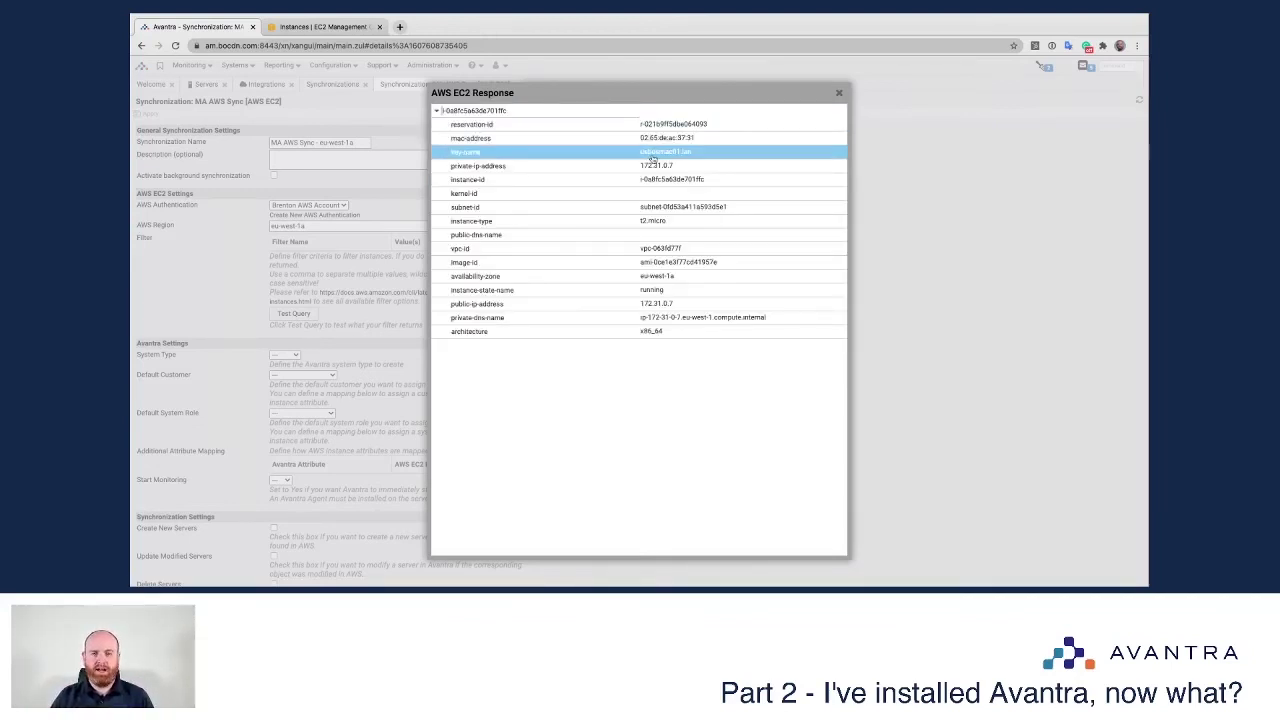
{"action": "left_click", "coordinate": [632, 139]}
{"action": "left_click", "coordinate": [648, 122]}
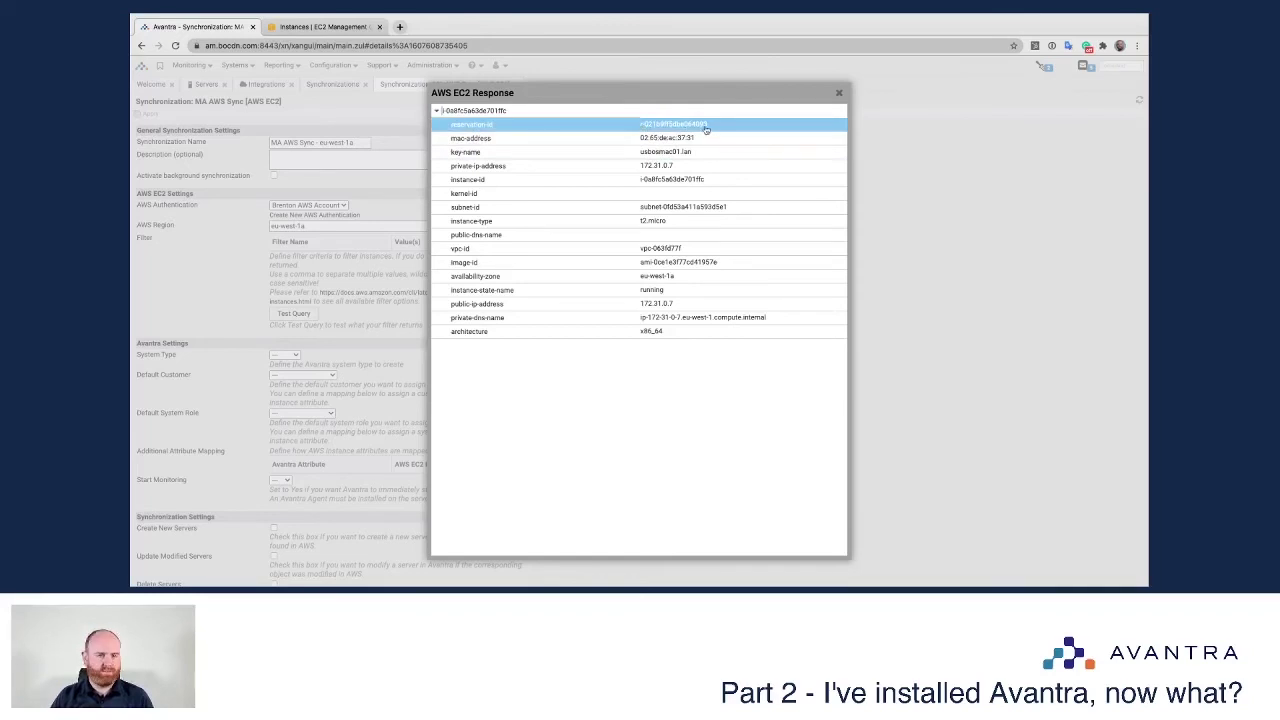
{"action": "left_click", "coordinate": [708, 166]}
{"action": "left_click", "coordinate": [694, 224]}
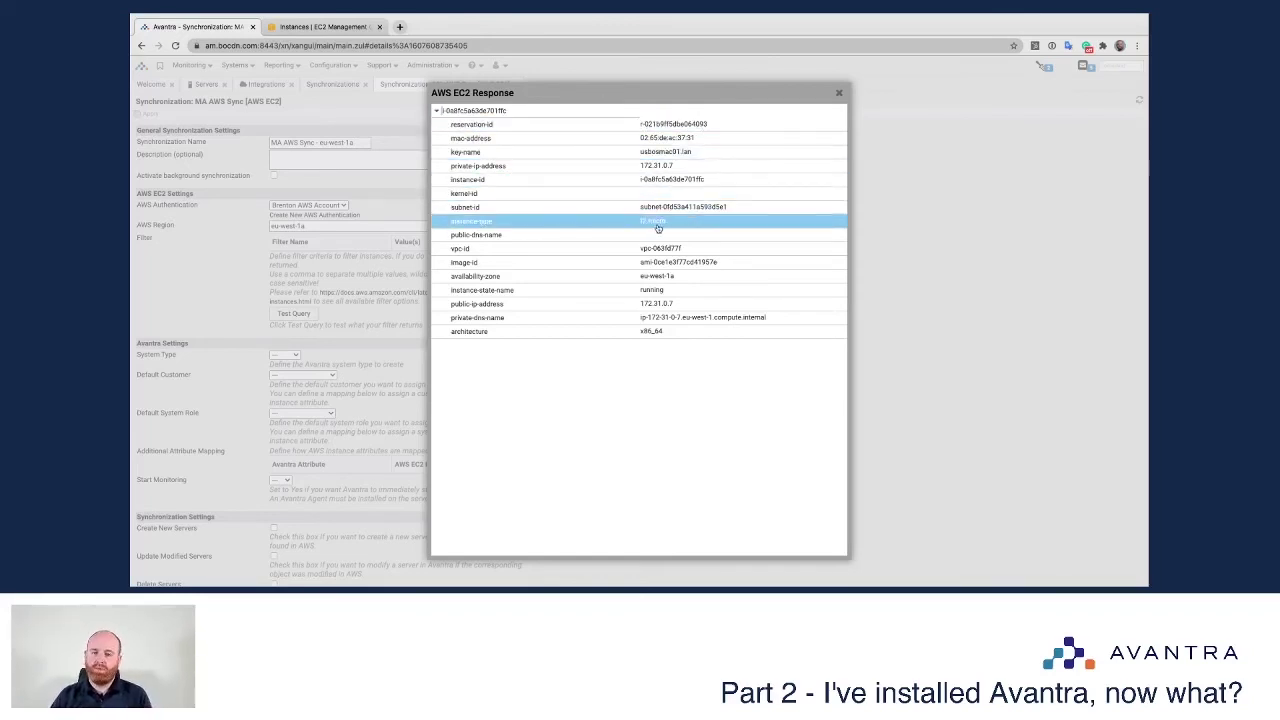
{"action": "left_click", "coordinate": [656, 262]}
{"action": "left_click", "coordinate": [656, 317]}
{"action": "left_click", "coordinate": [656, 303]}
{"action": "left_click", "coordinate": [655, 290]}
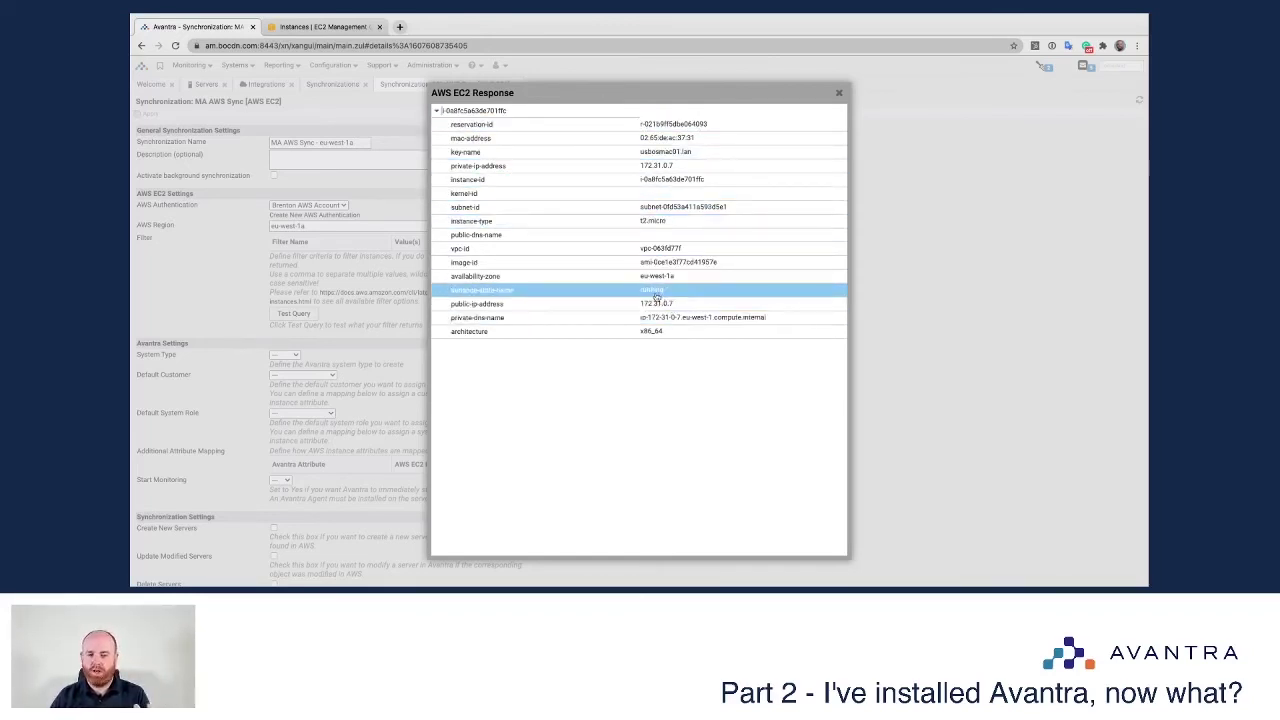
{"action": "left_click", "coordinate": [839, 92]}
- Set the synchronization's system type to Server, default customer to Mastering Avantra, and default system role to Test
{"action": "scroll", "coordinate": [410, 356], "scroll_direction": "down", "scroll_amount": 2}
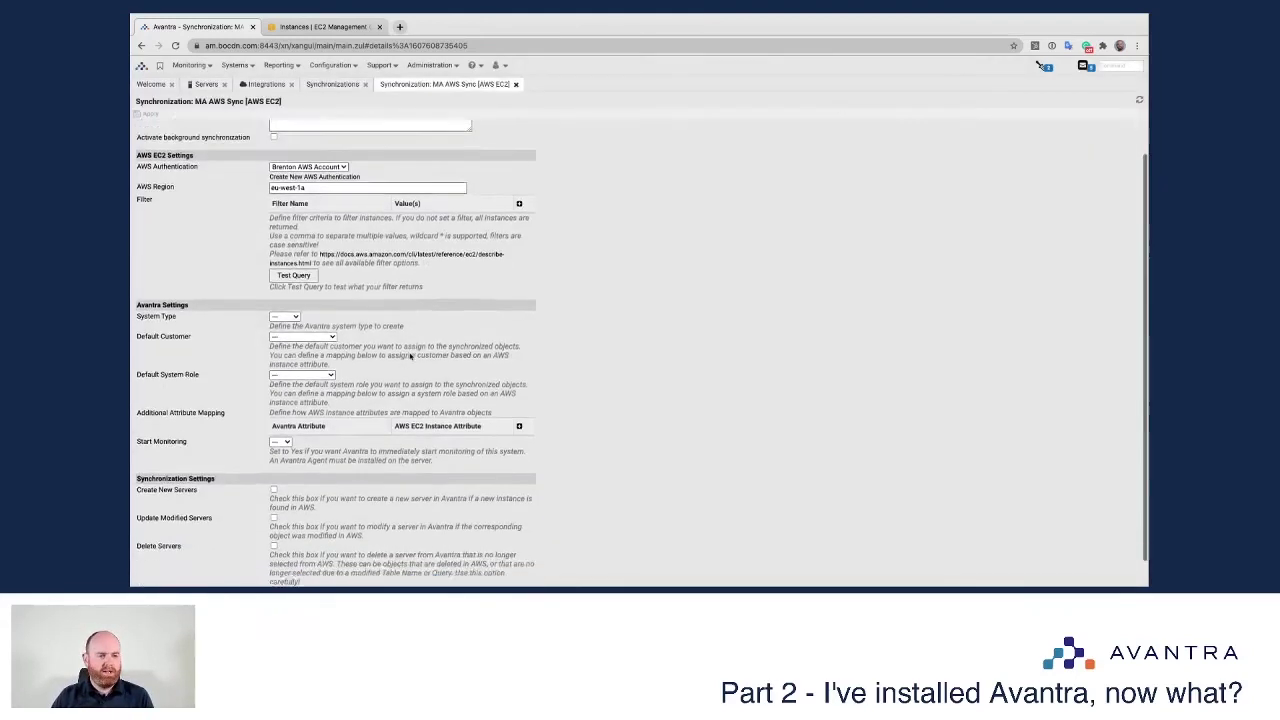
{"action": "scroll", "coordinate": [410, 356], "scroll_direction": "down", "scroll_amount": 1}
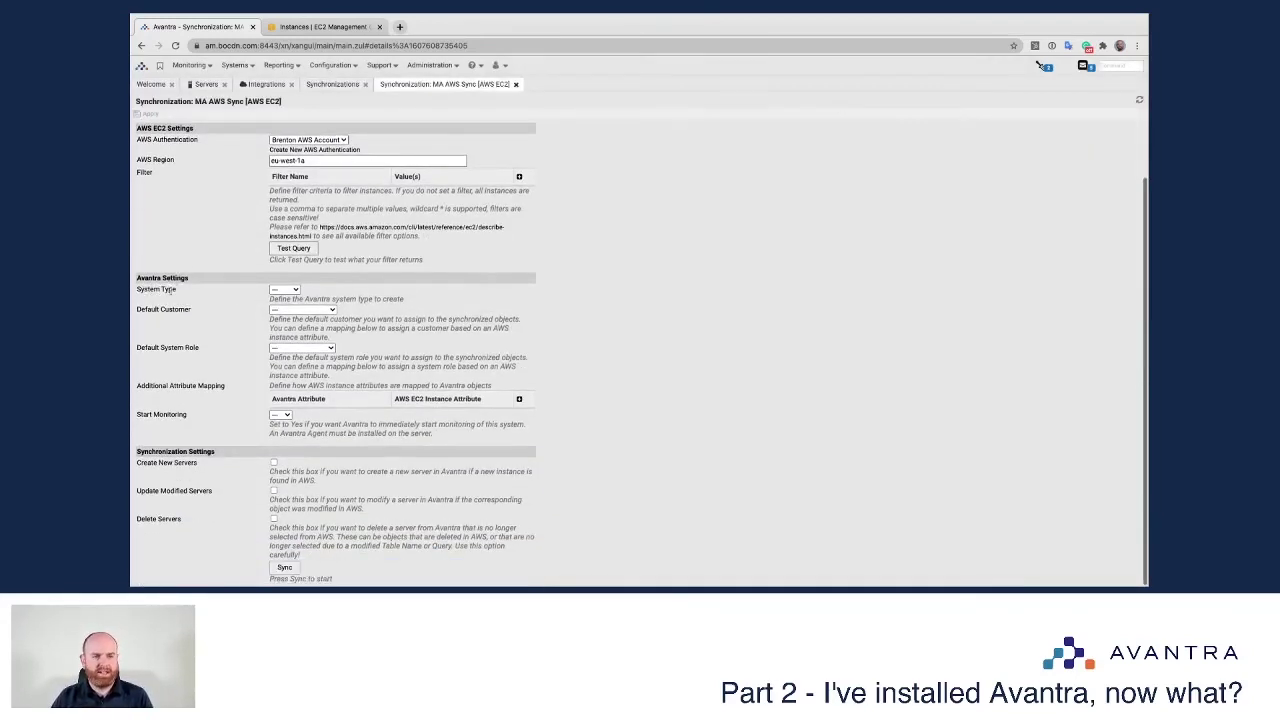
{"action": "left_click", "coordinate": [284, 289]}
{"action": "left_click", "coordinate": [287, 301]}
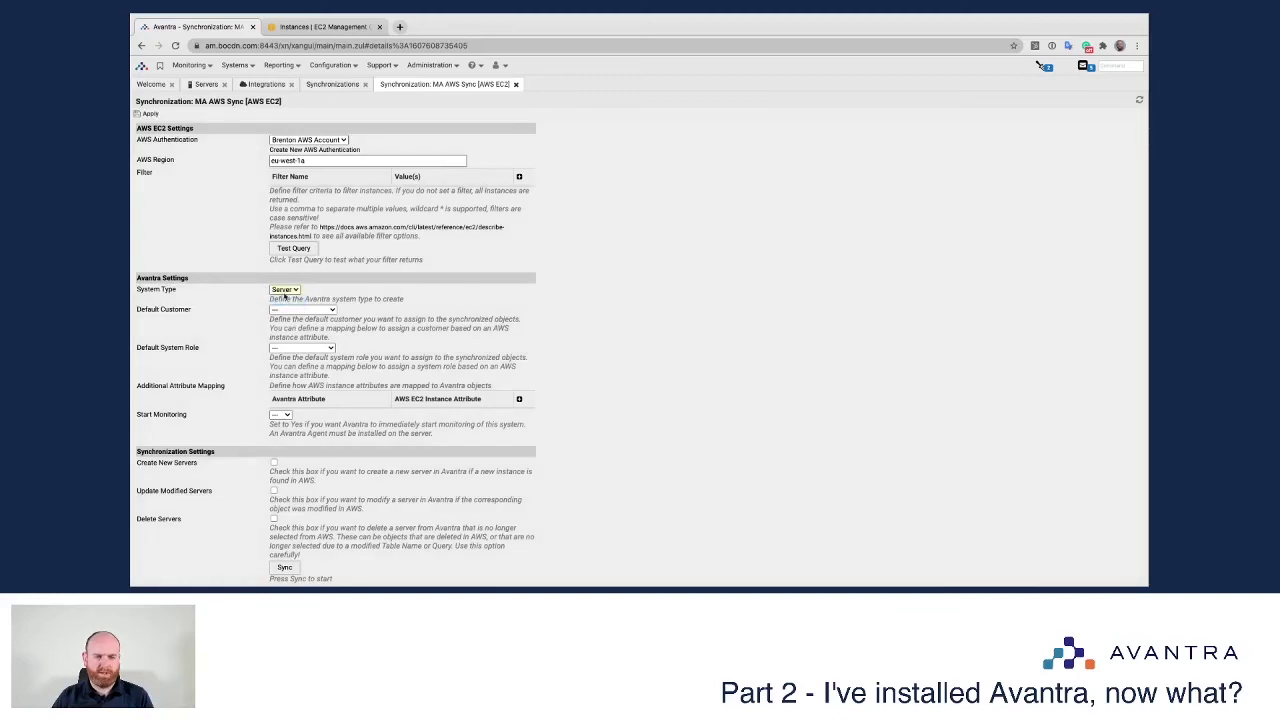
{"action": "left_click", "coordinate": [303, 310]}
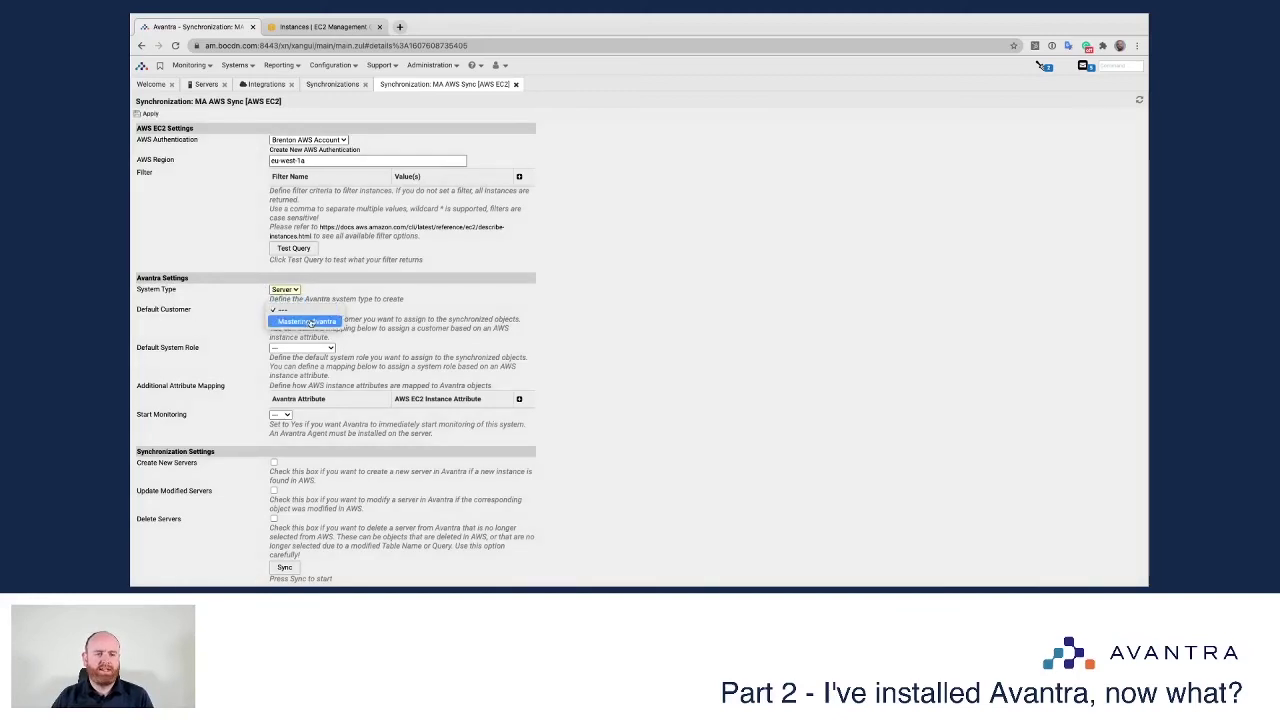
{"action": "left_click", "coordinate": [300, 327]}
{"action": "left_click", "coordinate": [295, 348]}
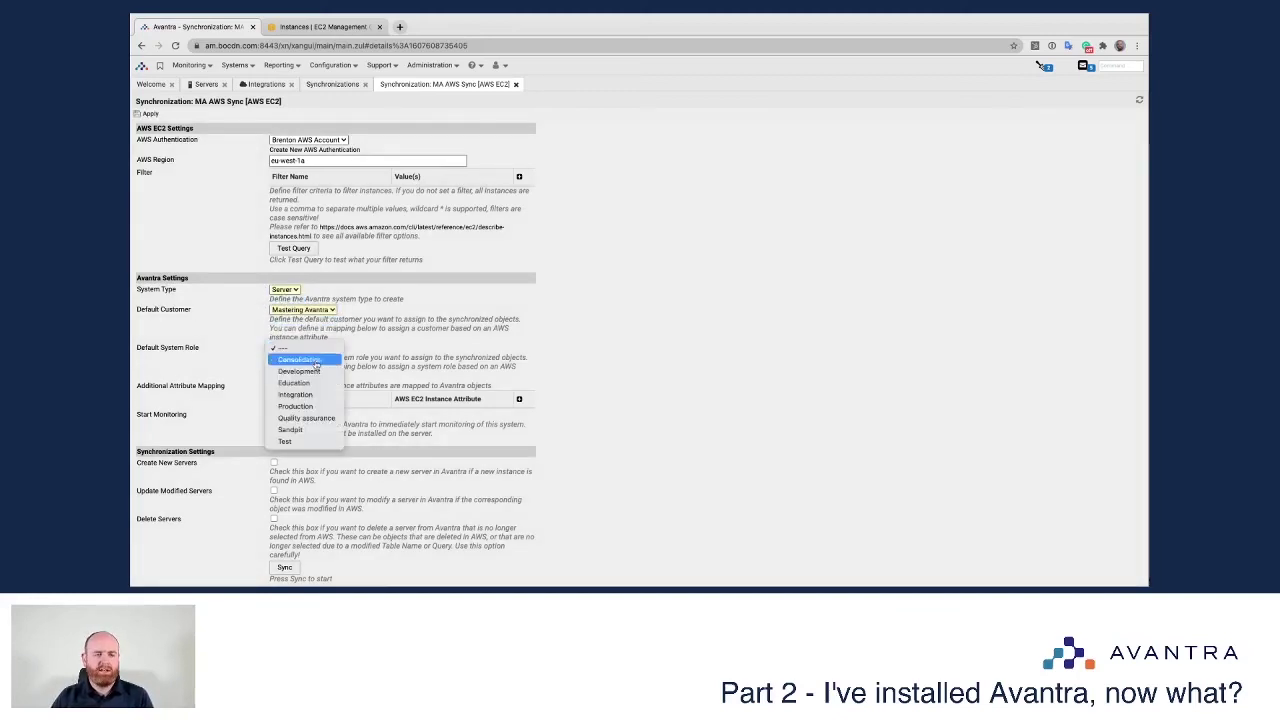
{"action": "left_click", "coordinate": [327, 443]}
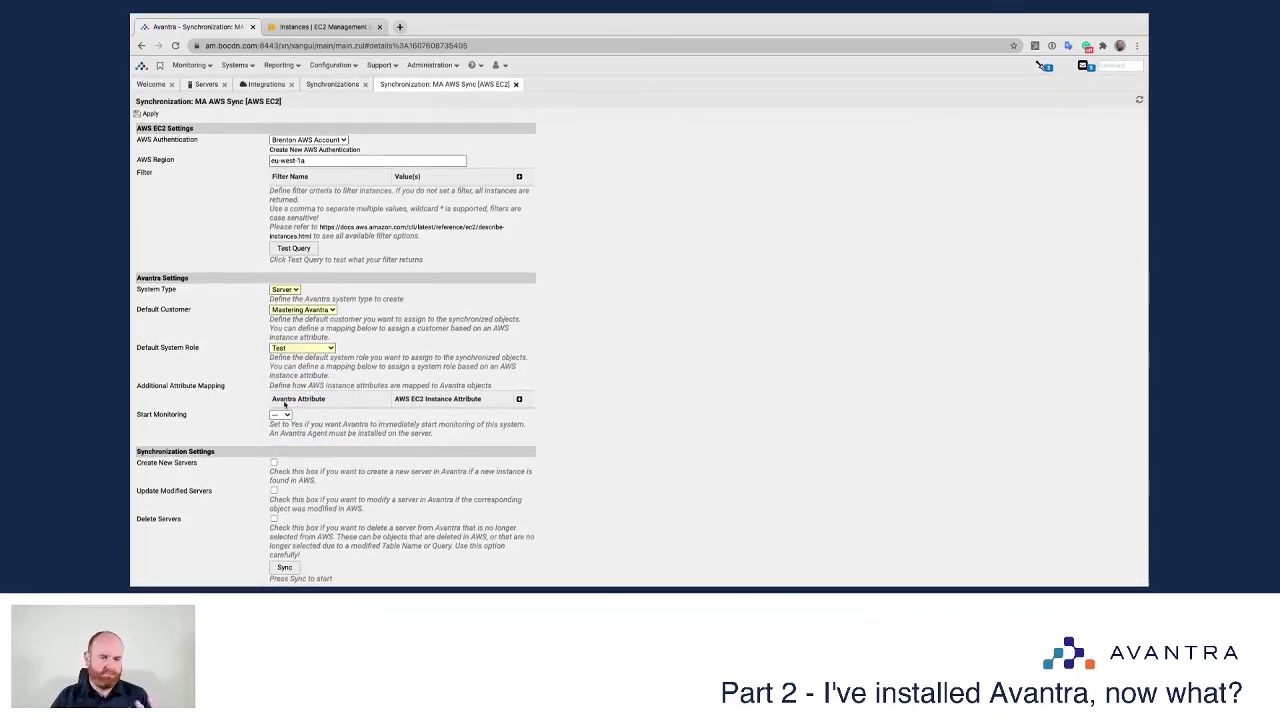
- Try an additional attribute mapping row for the Avantra attribute Server Name, and remove the row again
{"action": "left_click", "coordinate": [280, 414]}
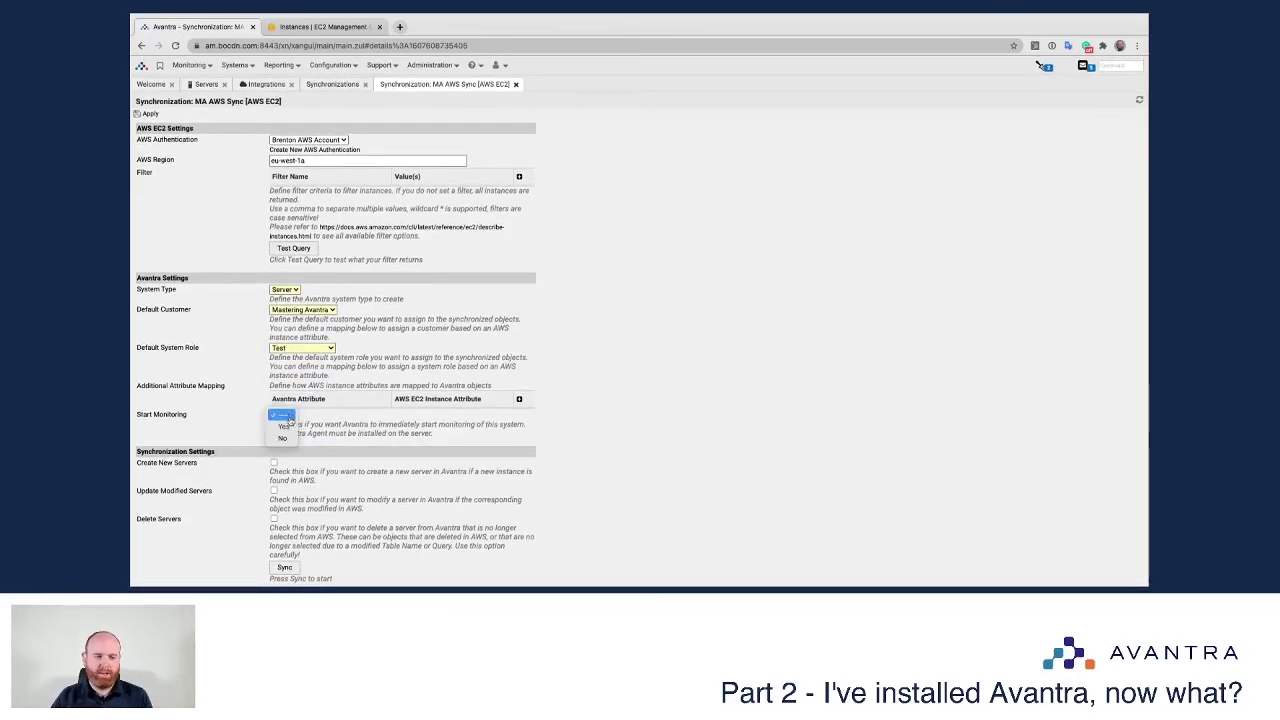
{"action": "left_click", "coordinate": [455, 381]}
{"action": "left_click", "coordinate": [519, 399]}
{"action": "left_click", "coordinate": [321, 414]}
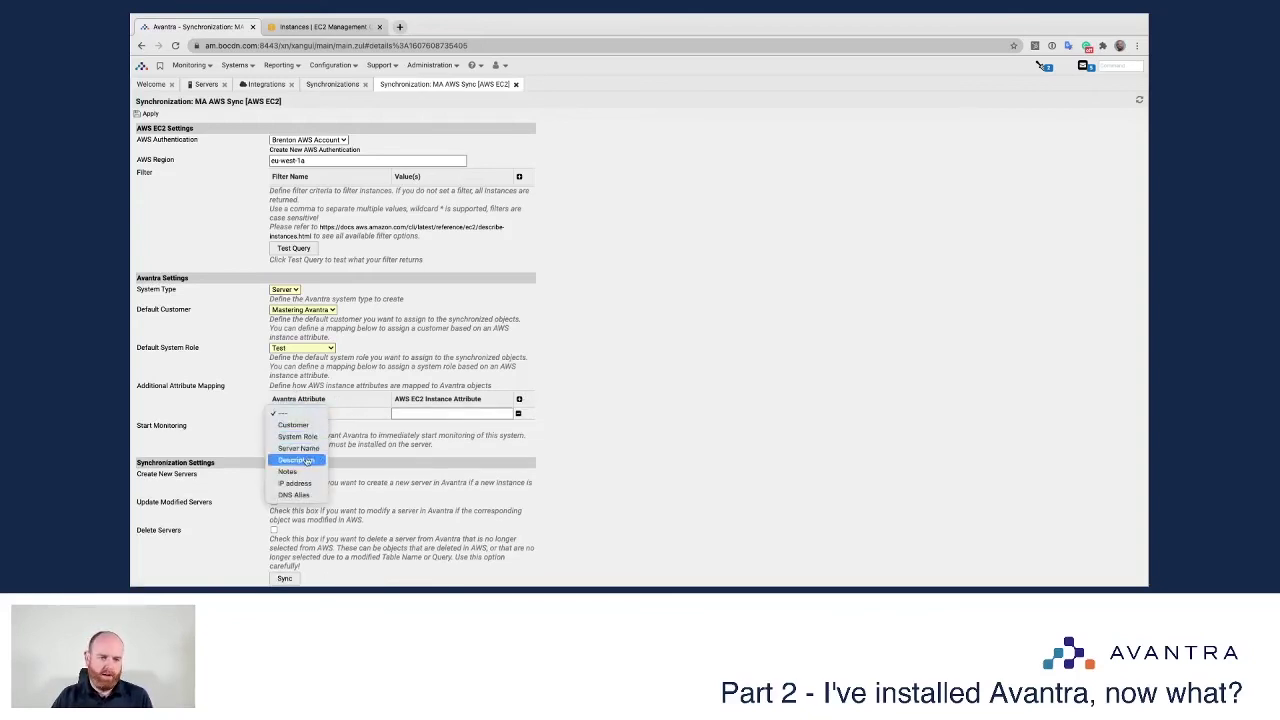
{"action": "left_click", "coordinate": [298, 448]}
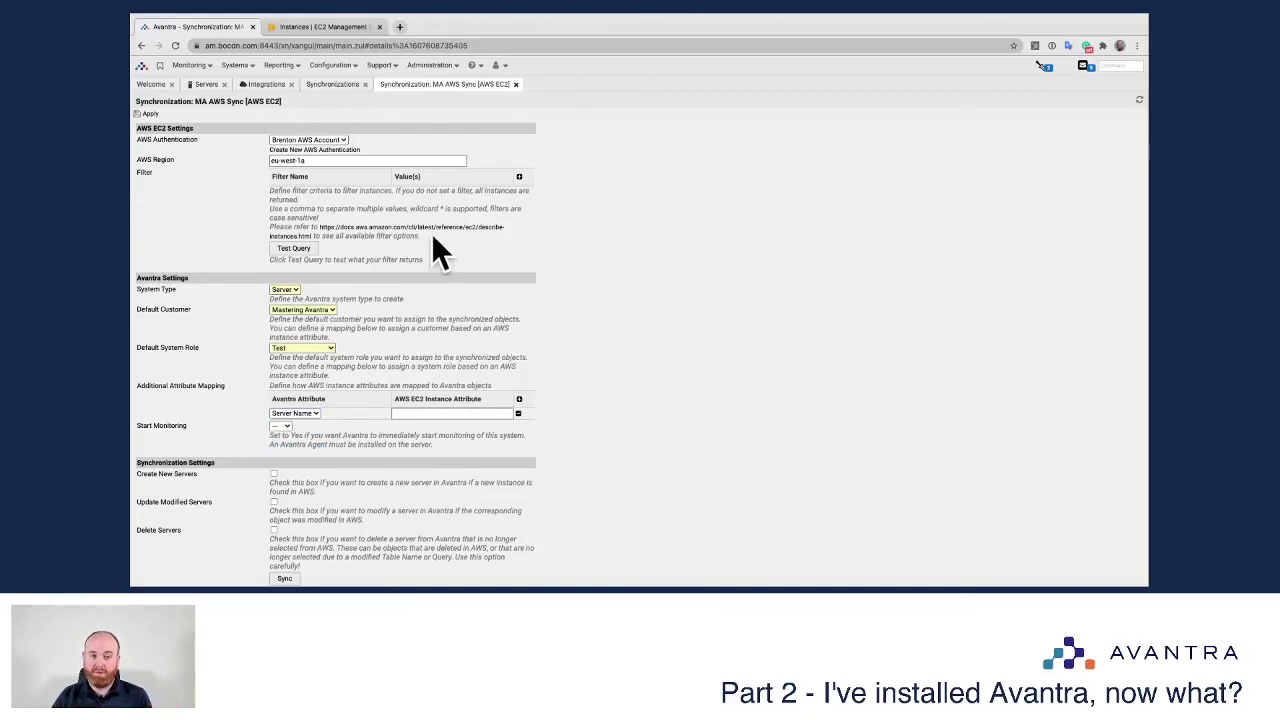
{"action": "left_click", "coordinate": [518, 413]}
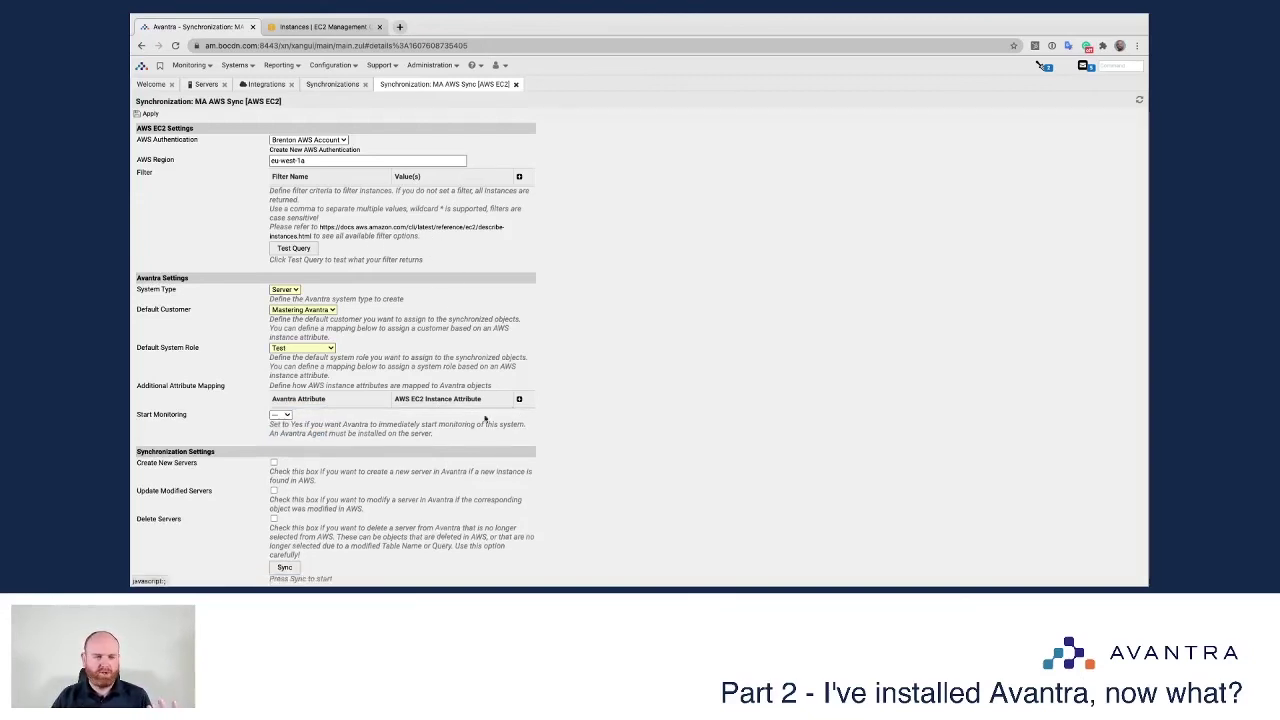
- Set Start Monitoring to No, enable creating new, updating modified and deleting servers, and apply the synchronization settings
{"action": "left_click", "coordinate": [281, 415]}
{"action": "left_click", "coordinate": [282, 437]}
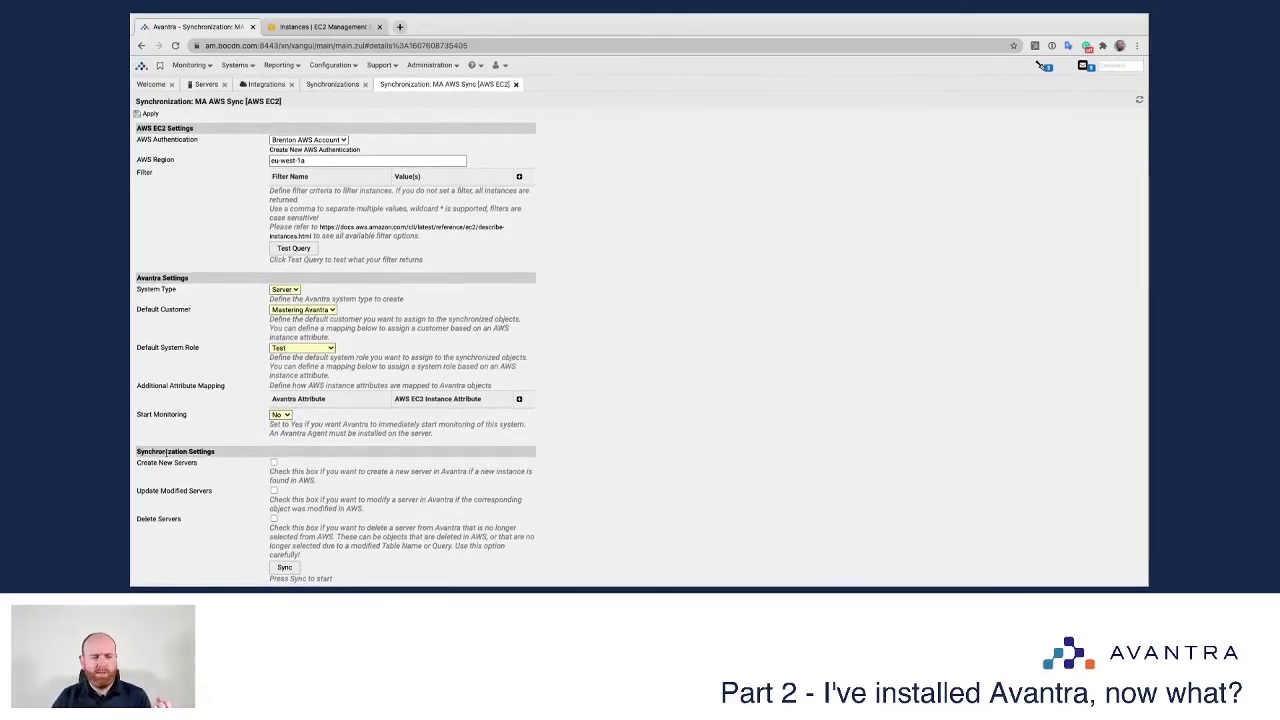
{"action": "left_click", "coordinate": [274, 464]}
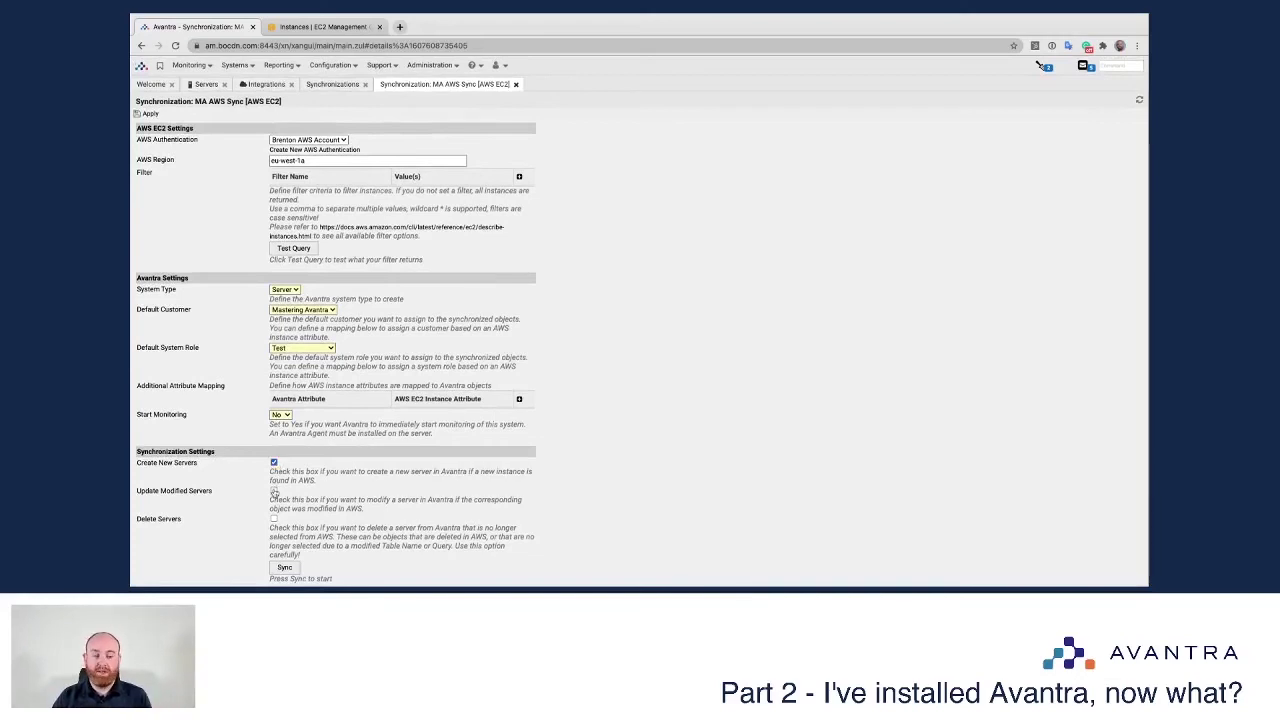
{"action": "left_click", "coordinate": [274, 492]}
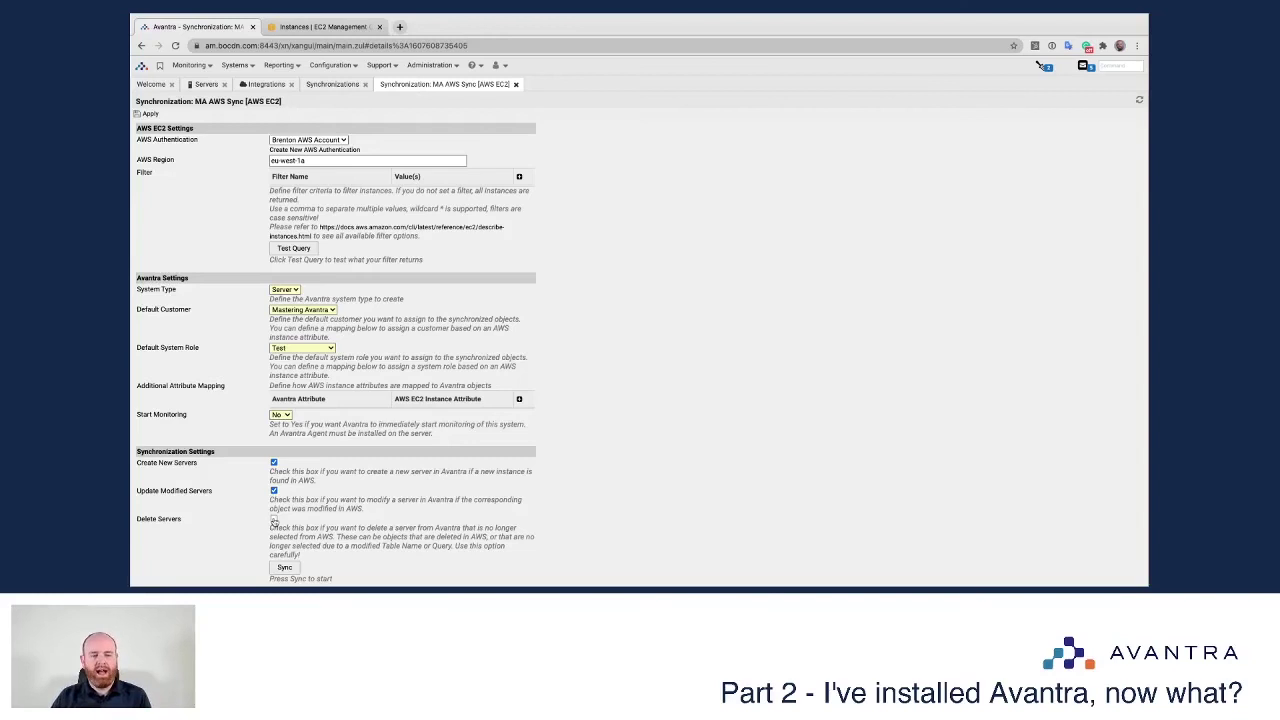
{"action": "left_click", "coordinate": [274, 520]}
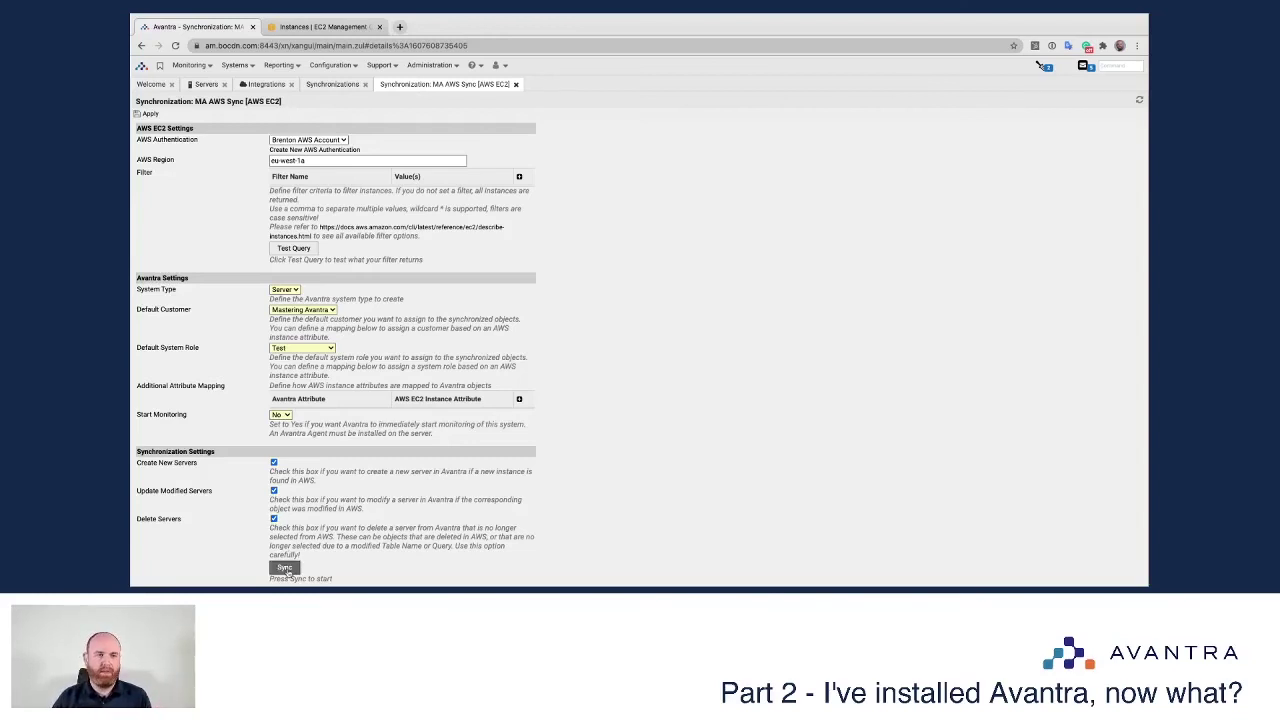
{"action": "left_click", "coordinate": [149, 114]}
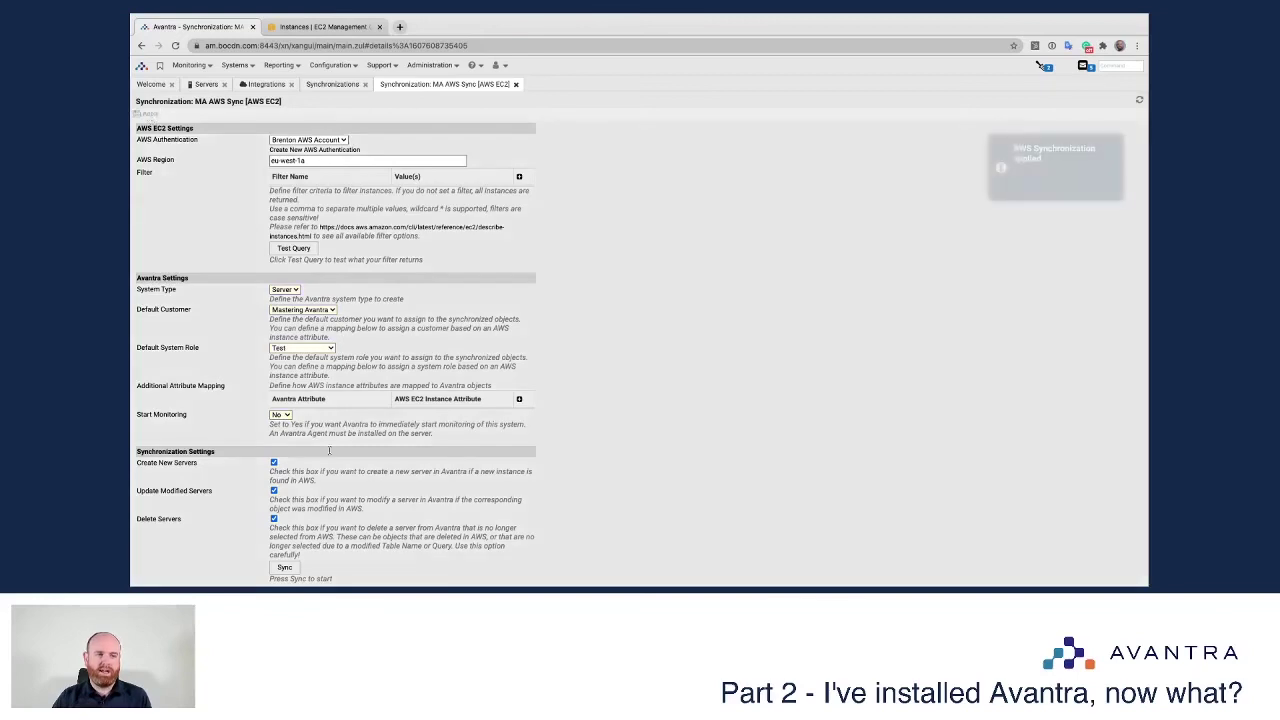
- Run the AWS EC2 synchronization and confirm that it should start
{"action": "left_click", "coordinate": [284, 567]}
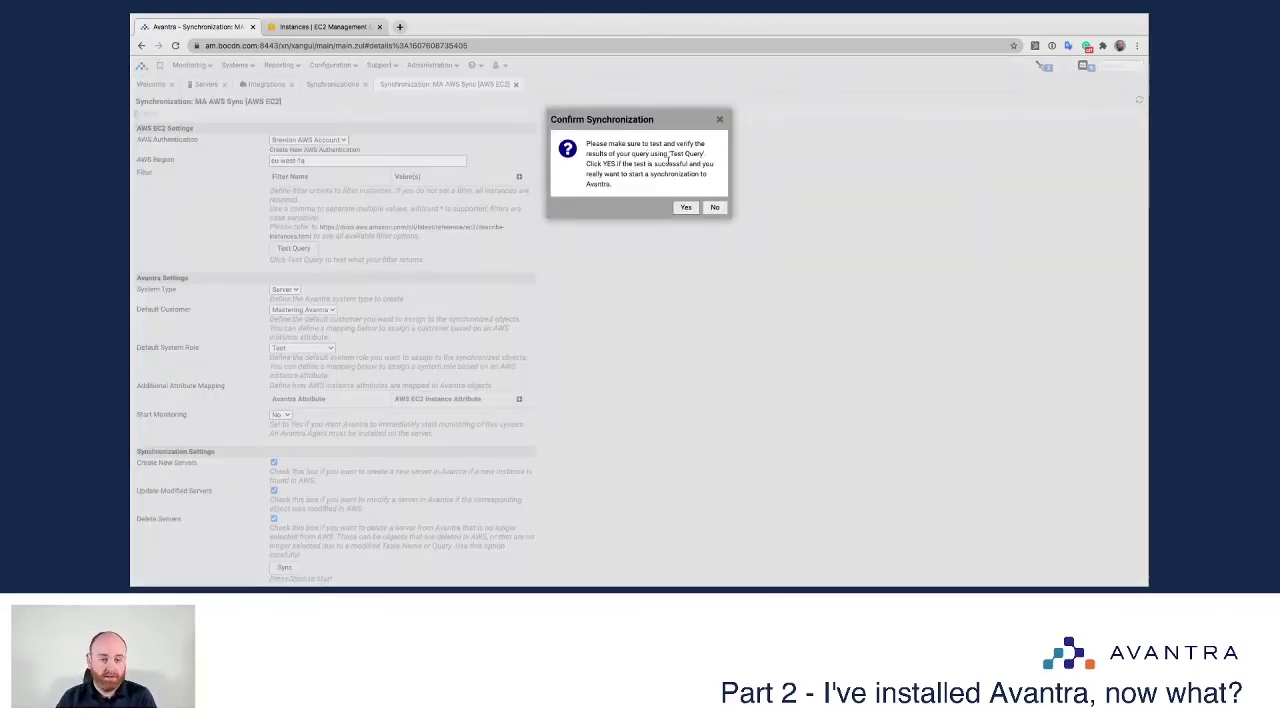
{"action": "left_click", "coordinate": [687, 208]}
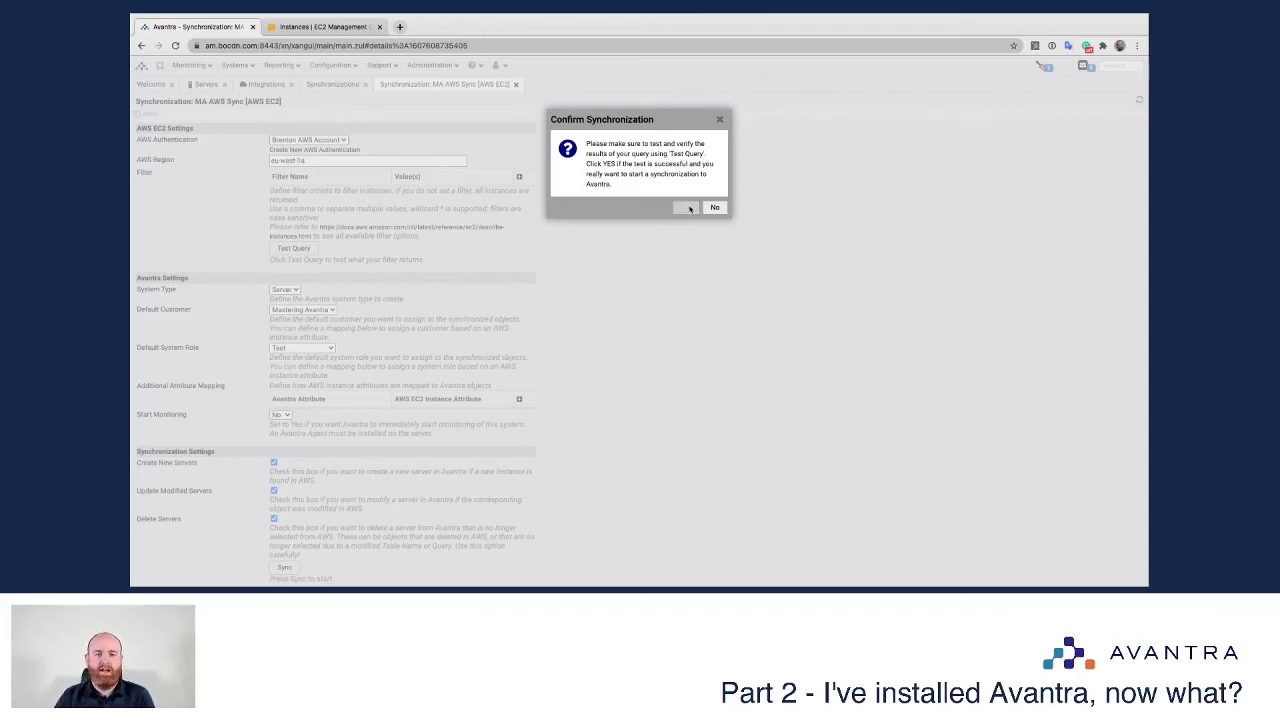
{"action": "left_click_drag", "start_coordinate": [586, 141], "coordinate": [660, 170]}
{"action": "left_click", "coordinate": [682, 172]}
{"action": "left_click", "coordinate": [714, 187]}
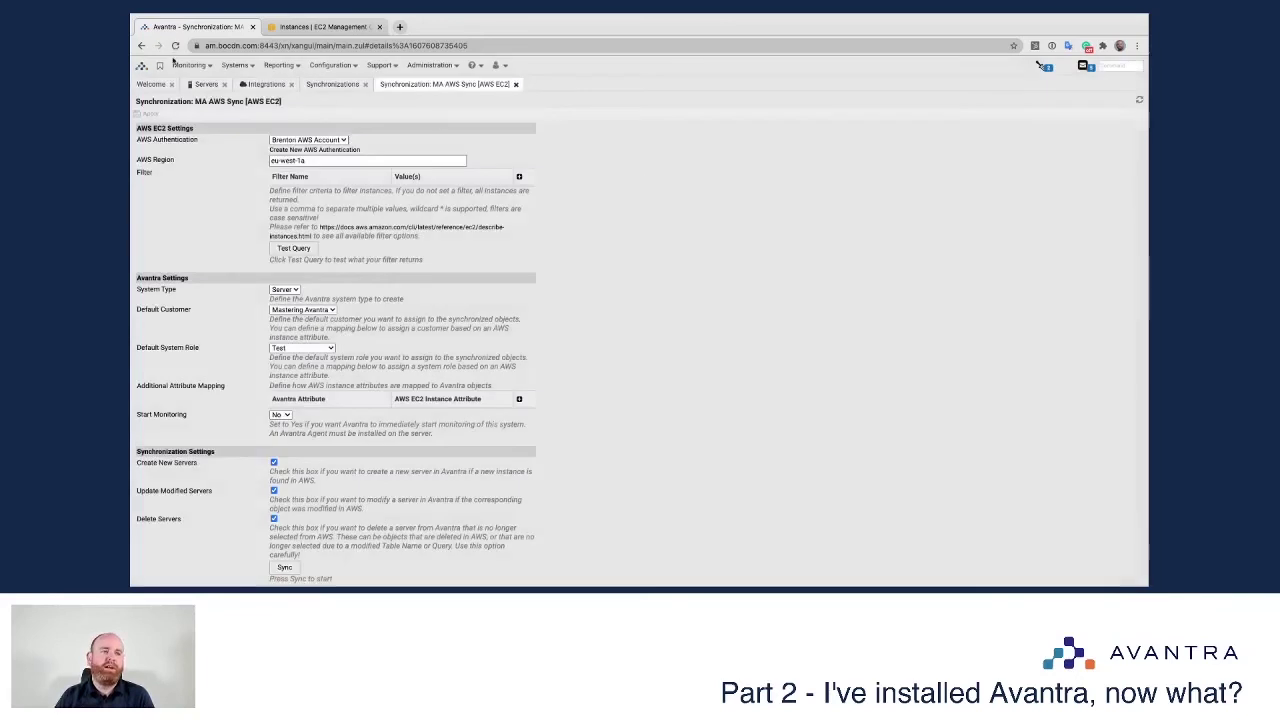
- Open the synchronized EC2 instance in the server list and inspect its physical server name, IP address and DNS host alias
{"action": "left_click", "coordinate": [205, 84]}
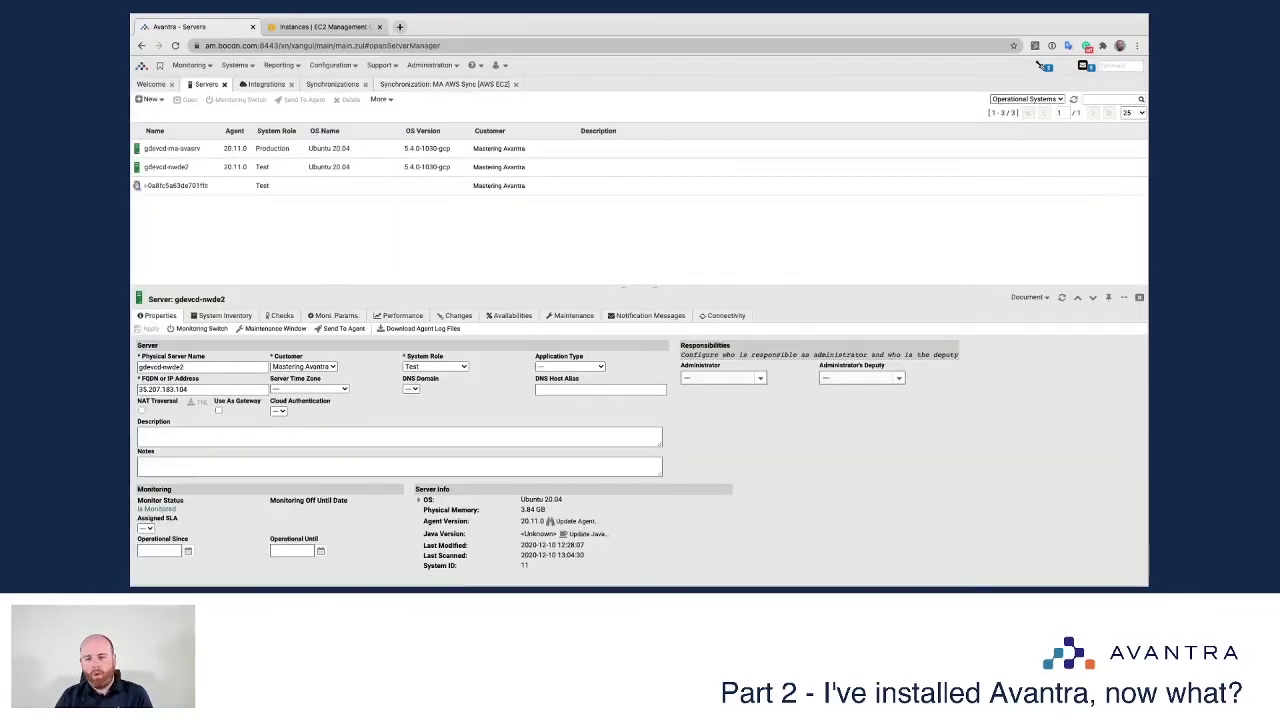
{"action": "left_click", "coordinate": [1140, 298]}
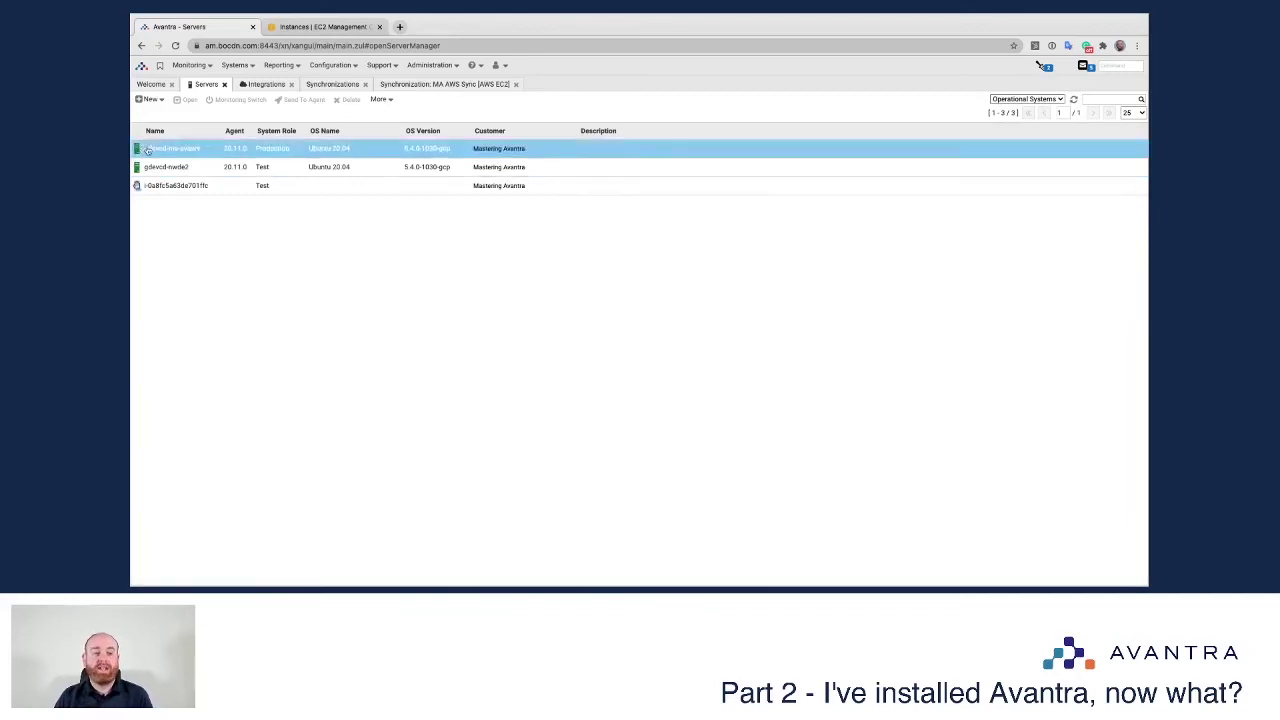
{"action": "left_click", "coordinate": [183, 188]}
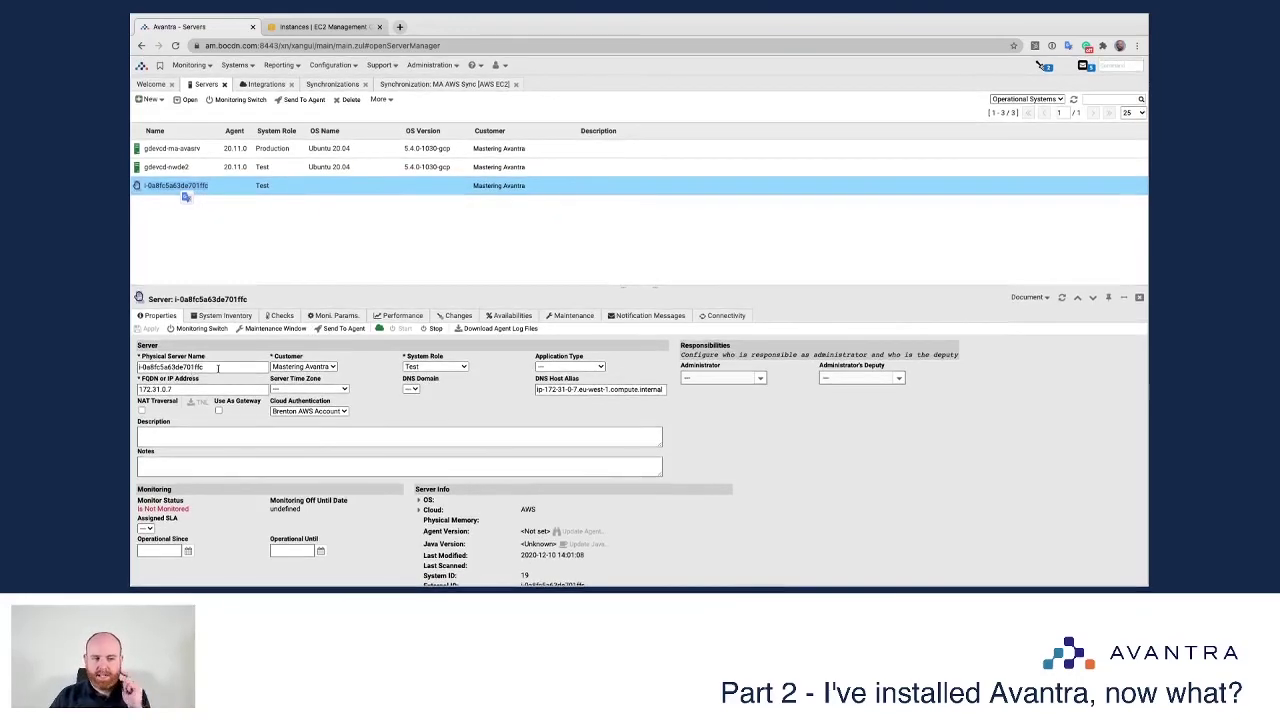
{"action": "left_click_drag", "start_coordinate": [217, 368], "coordinate": [137, 367]}
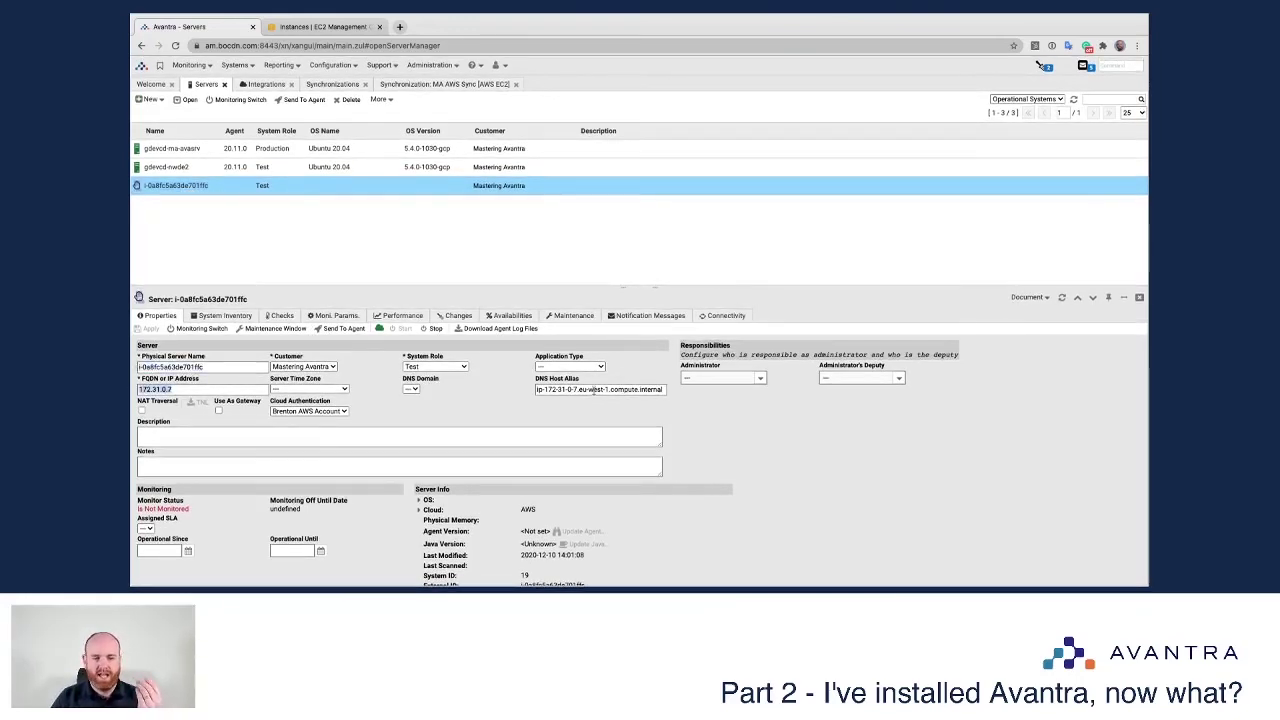
{"action": "left_click_drag", "start_coordinate": [557, 390], "coordinate": [660, 391]}
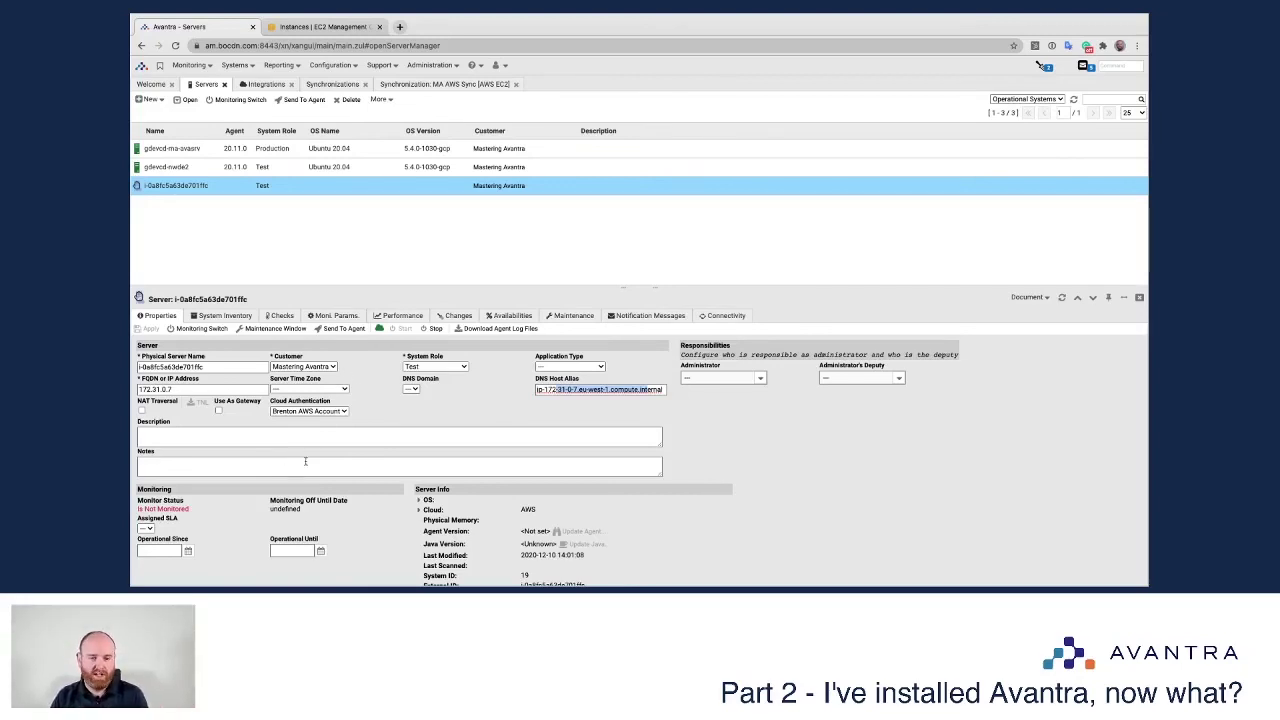
- Inspect the EC2 server's AWS cloud details and its monitoring switch options without changing them
{"action": "scroll", "coordinate": [305, 461], "scroll_direction": "down", "scroll_amount": 1}
{"action": "left_click", "coordinate": [419, 493]}
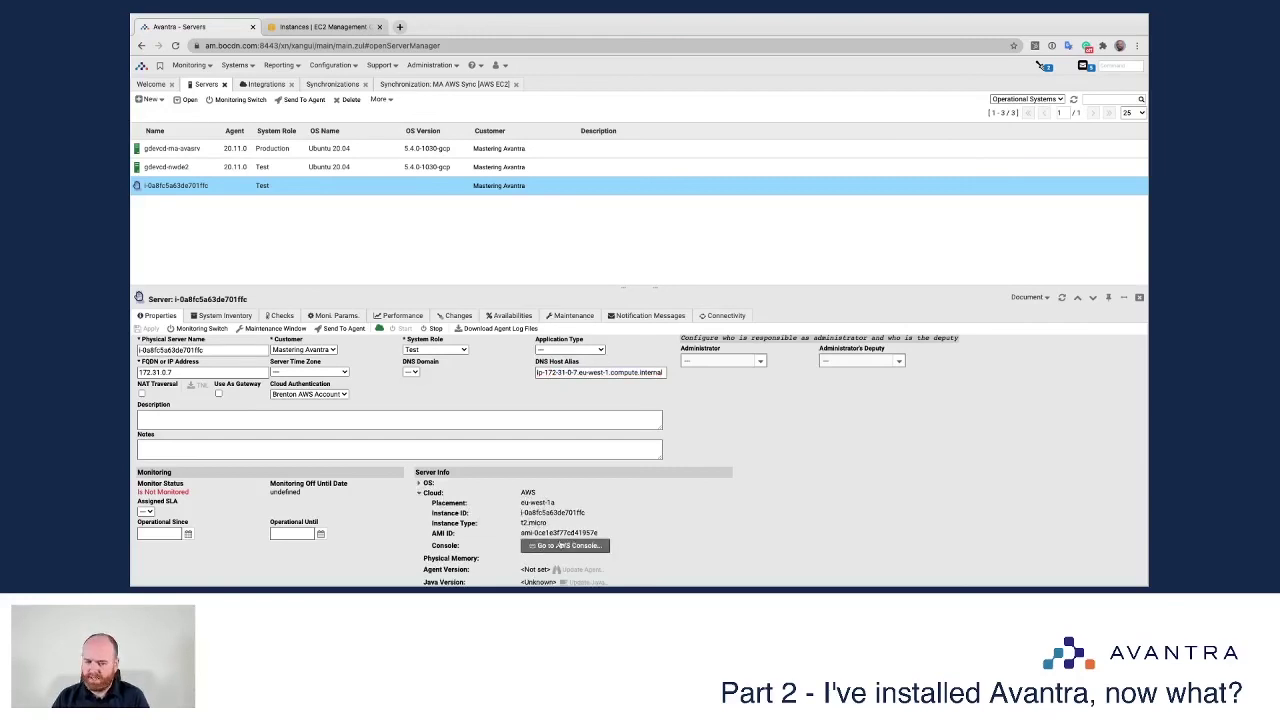
{"action": "scroll", "coordinate": [477, 516], "scroll_direction": "down", "scroll_amount": 2}
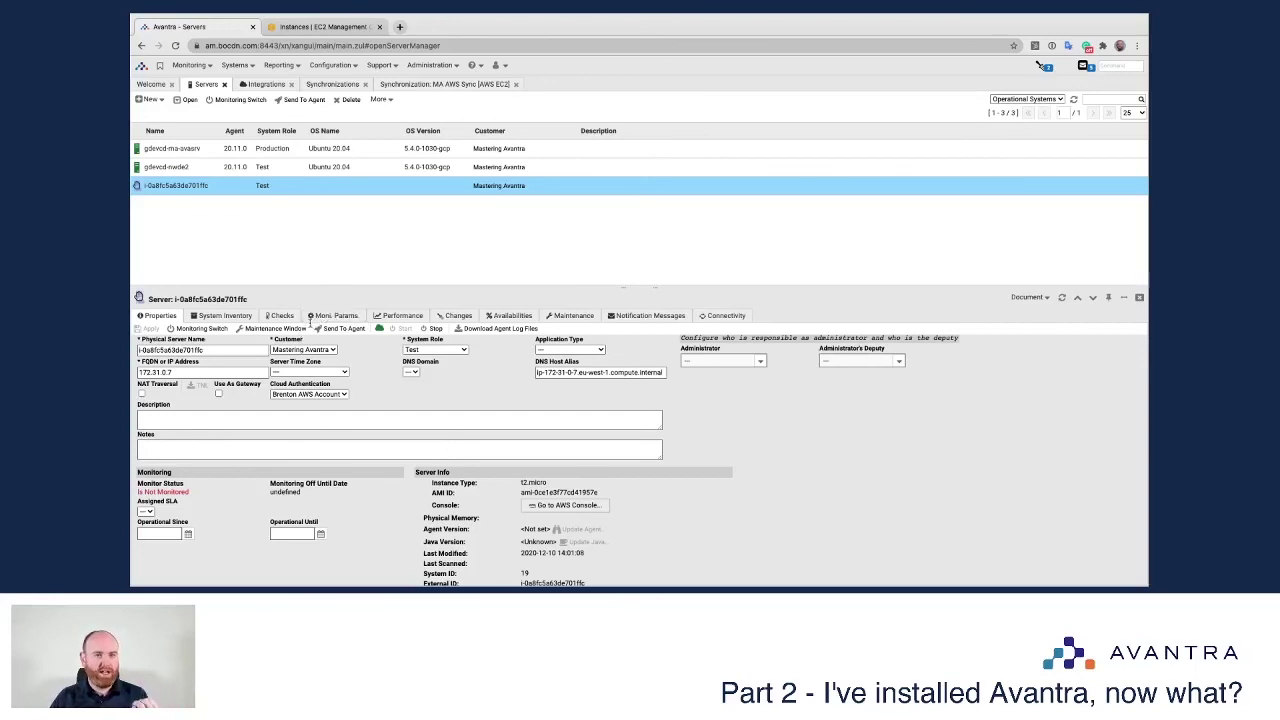
{"action": "left_click", "coordinate": [200, 328]}
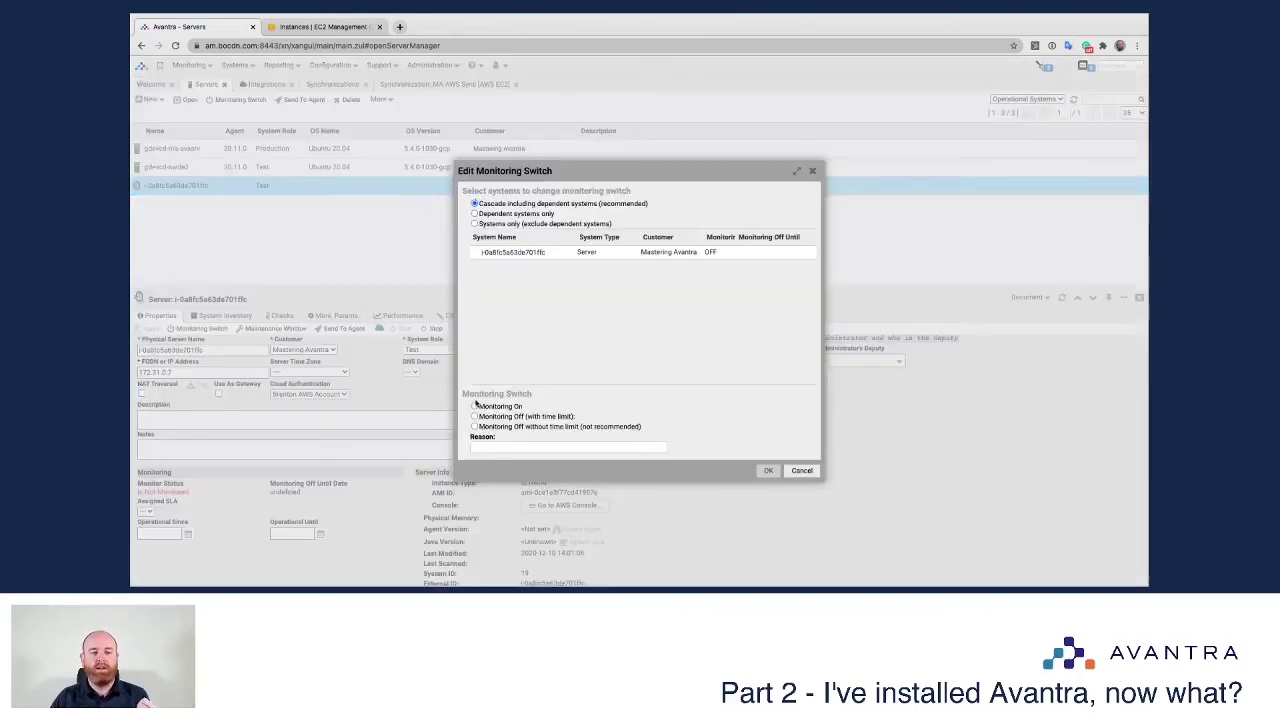
{"action": "left_click", "coordinate": [805, 470]}
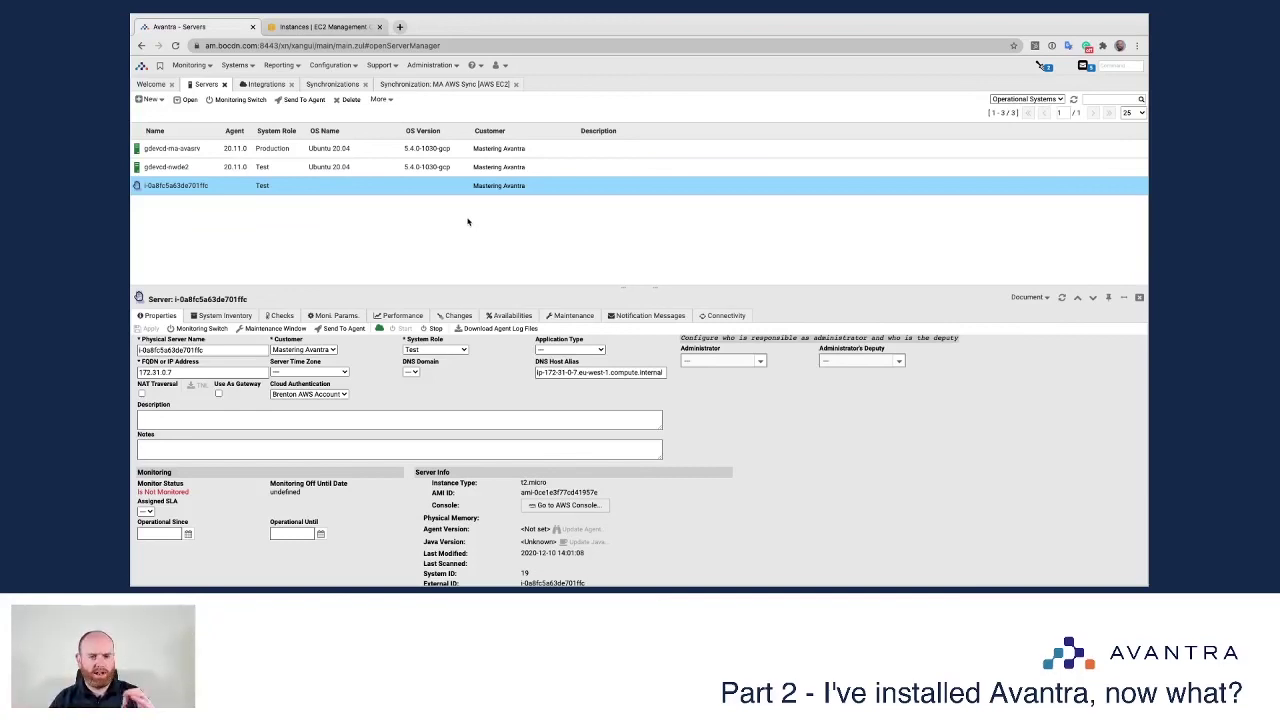
- Open the database list and display the checks of the MSQL1 database
{"action": "left_click", "coordinate": [236, 65]}
{"action": "left_click", "coordinate": [258, 118]}
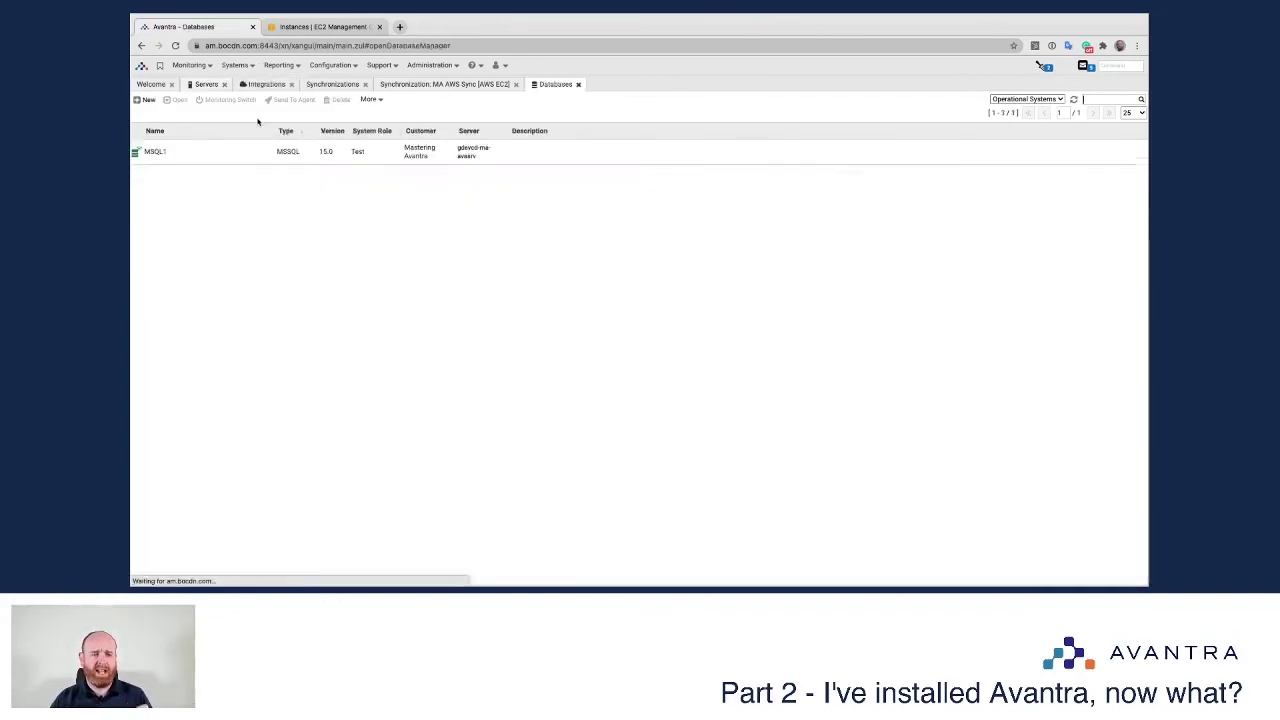
{"action": "left_click", "coordinate": [189, 157]}
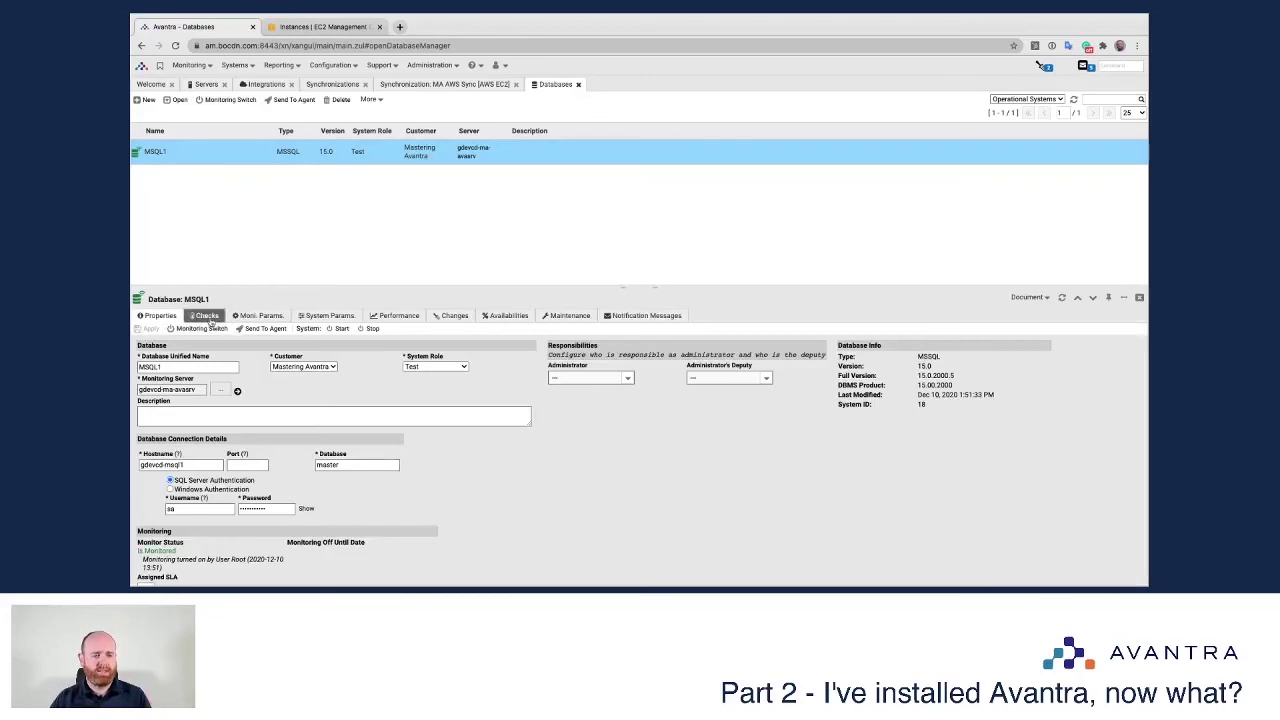
{"action": "left_click", "coordinate": [207, 316]}
- Examine the results of MSQL1's log backup, connection, database usage and log usage checks
{"action": "left_click", "coordinate": [245, 385]}
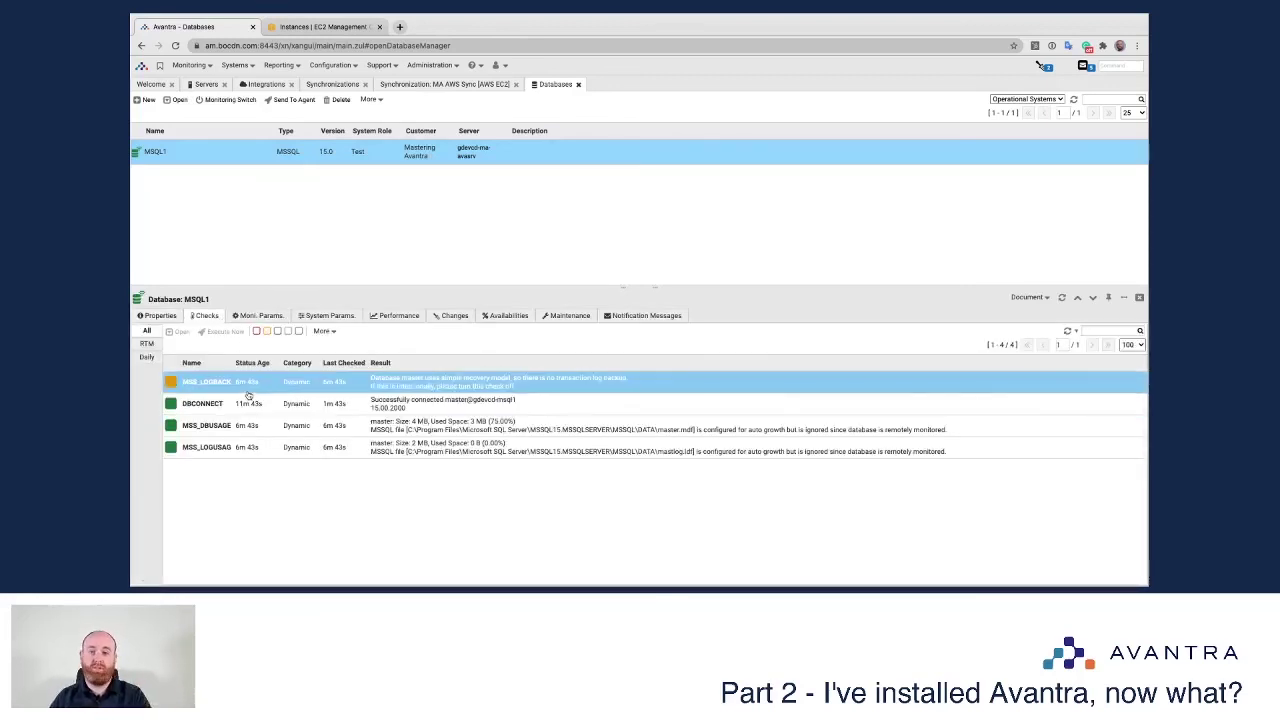
{"action": "left_click", "coordinate": [248, 401]}
{"action": "left_click", "coordinate": [222, 430]}
{"action": "left_click", "coordinate": [220, 402]}
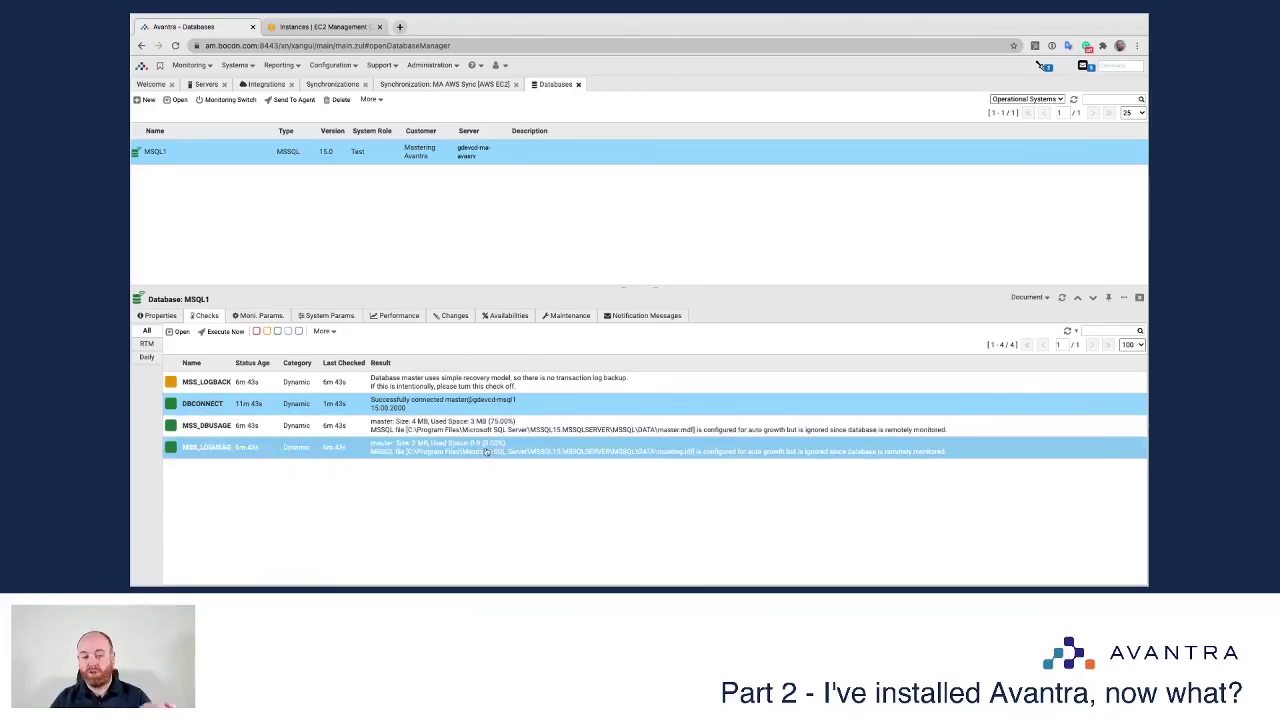
{"action": "left_click", "coordinate": [203, 385]}
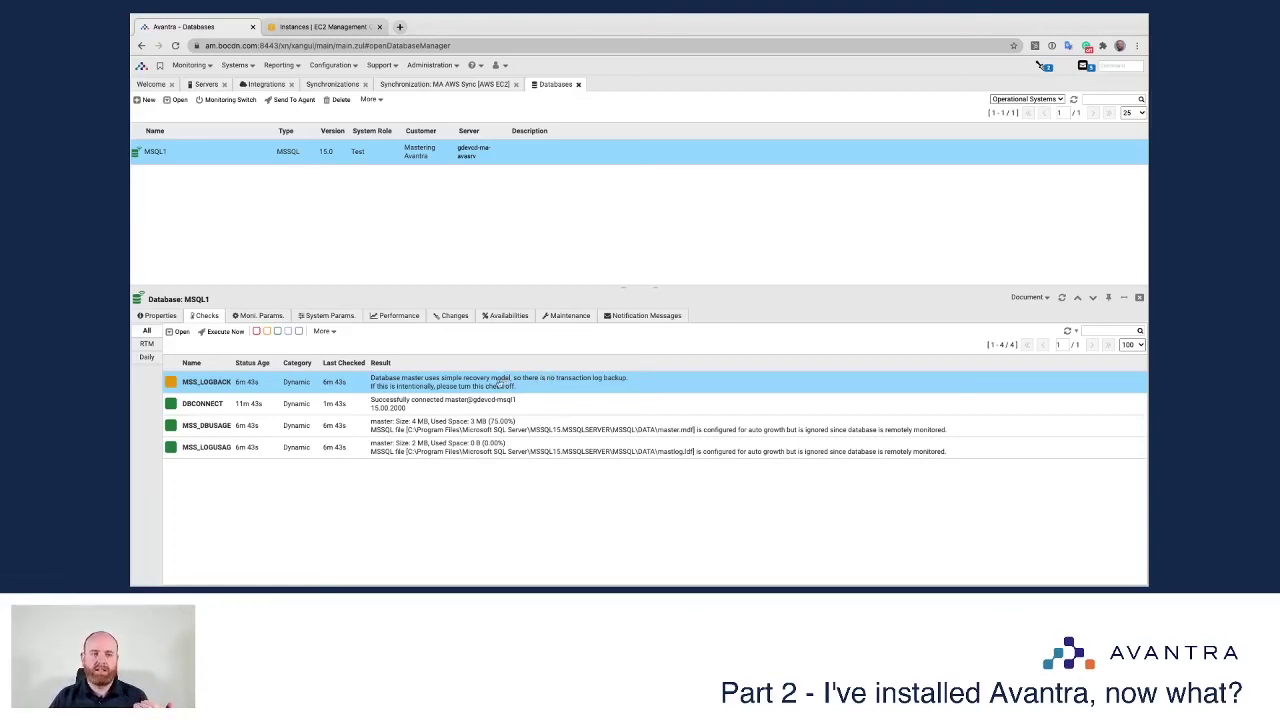
{"action": "left_click", "coordinate": [221, 452]}
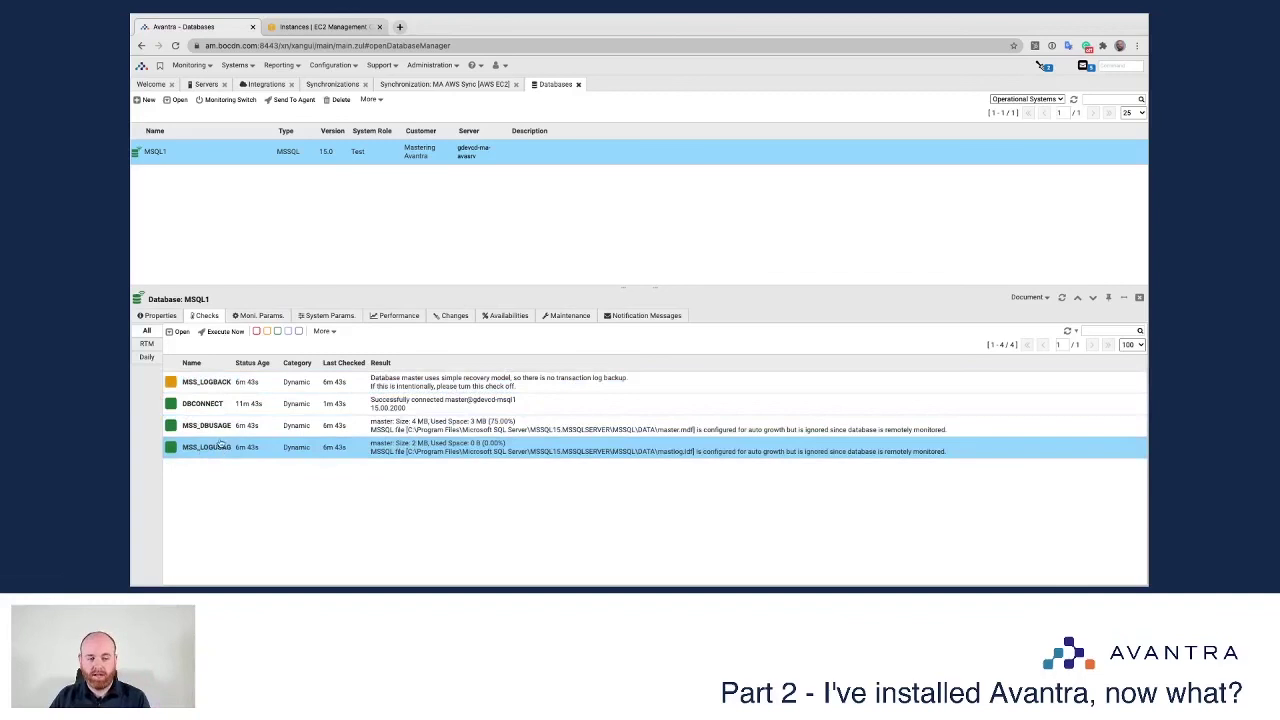
- Open the MSS_DBUSAGE check's details and read the master database's size and used space
{"action": "double_click", "coordinate": [214, 425]}
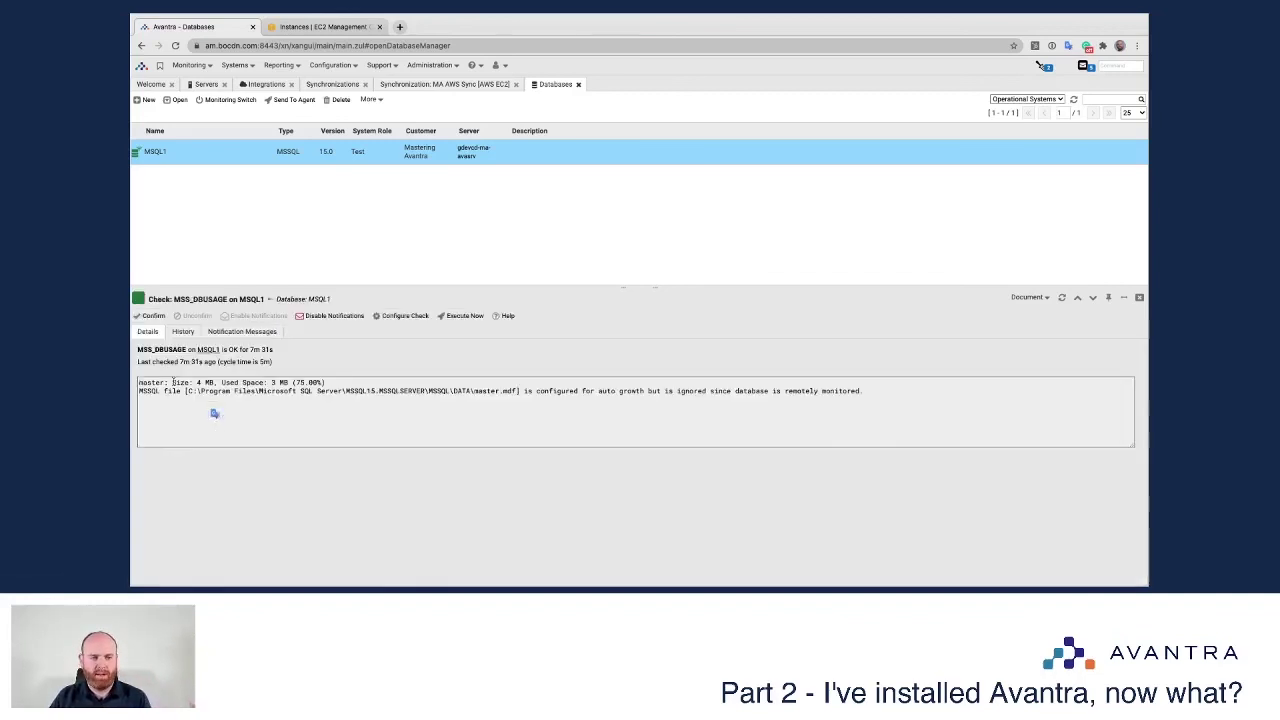
{"action": "left_click_drag", "start_coordinate": [139, 382], "coordinate": [292, 383]}
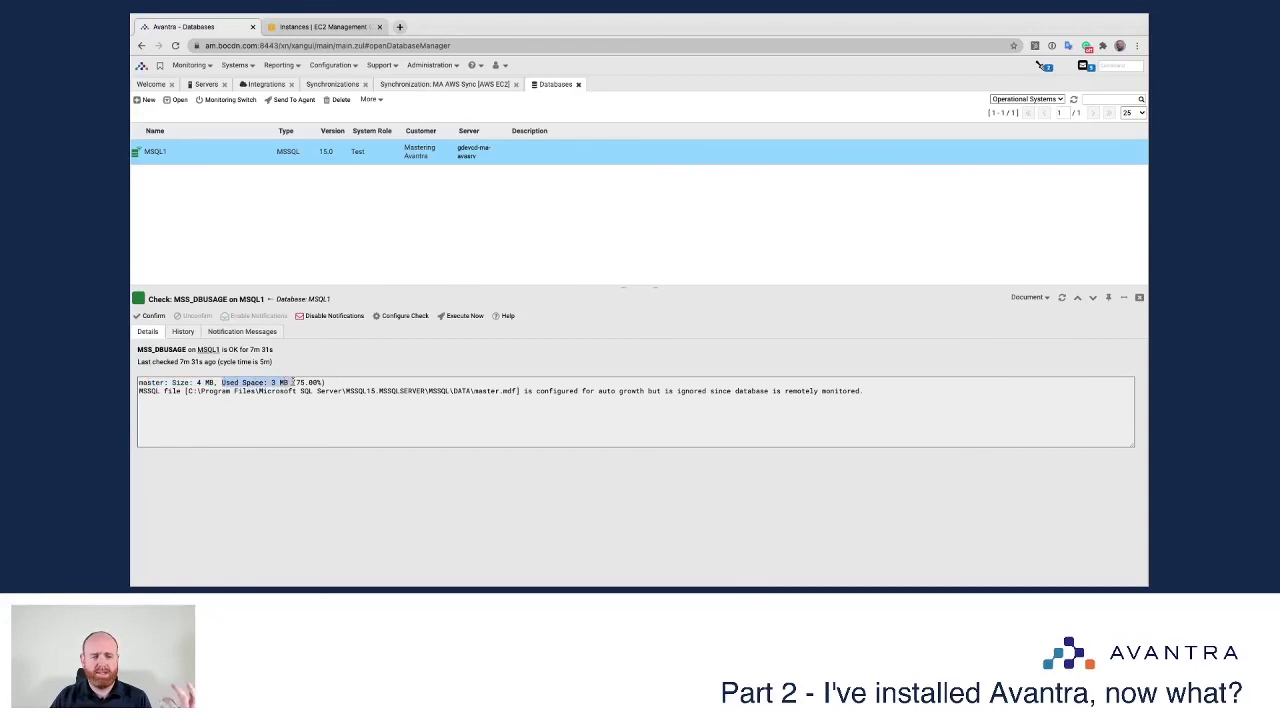
{"action": "left_click", "coordinate": [290, 383]}
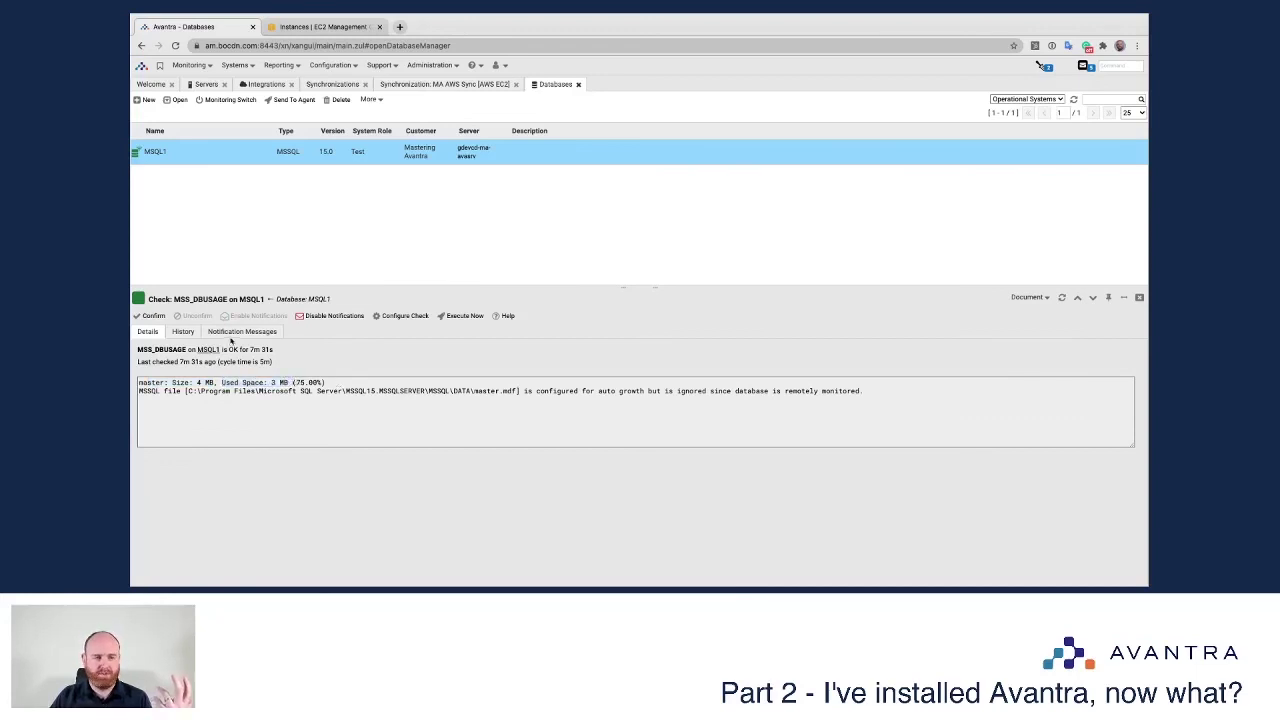
- Add the critical database usage threshold parameter MSSDBUsageCrit to the MSS_DBUSAGE check's monitoring configuration on MSQL1
{"action": "left_click", "coordinate": [405, 316]}
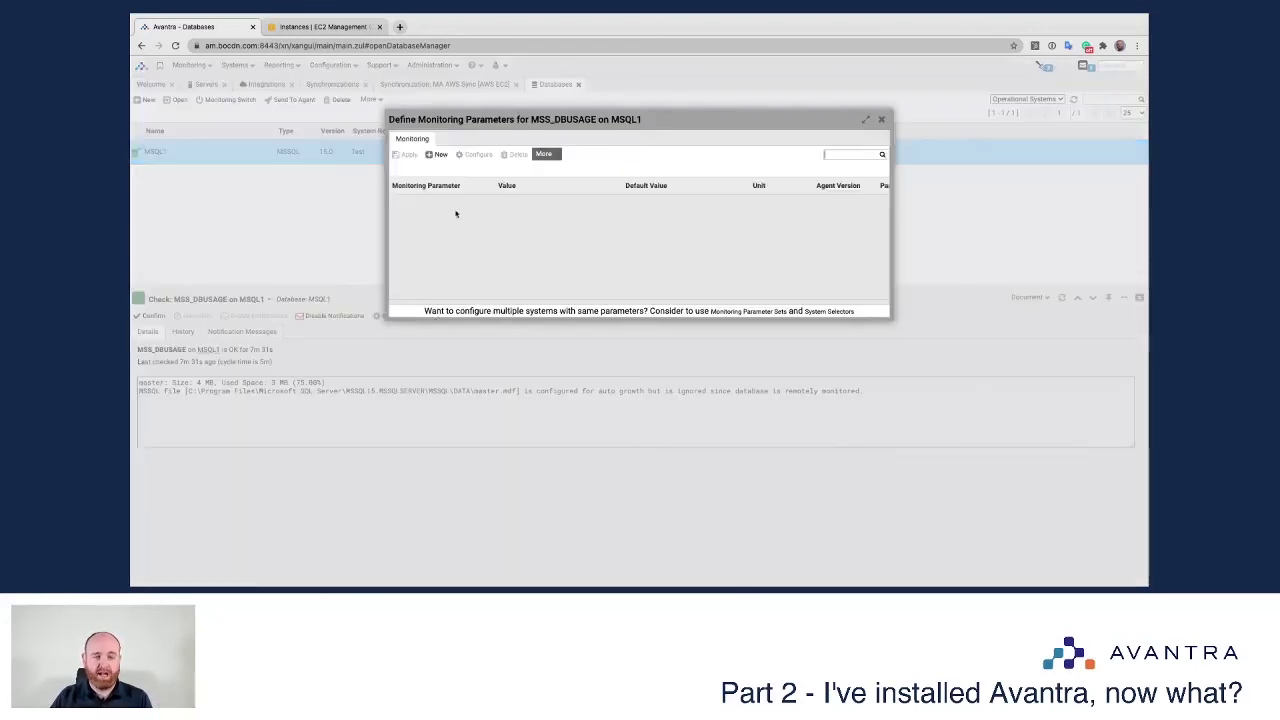
{"action": "left_click", "coordinate": [439, 156]}
{"action": "left_click", "coordinate": [697, 139]}
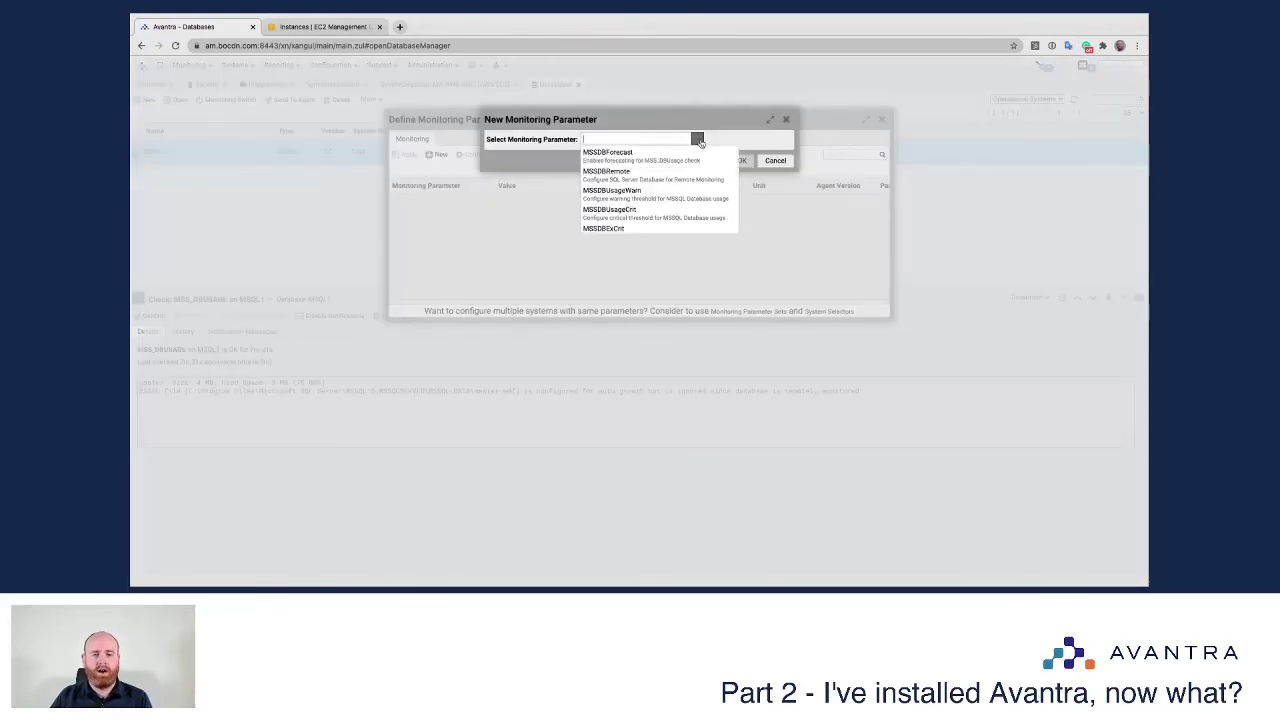
{"action": "left_click", "coordinate": [632, 212]}
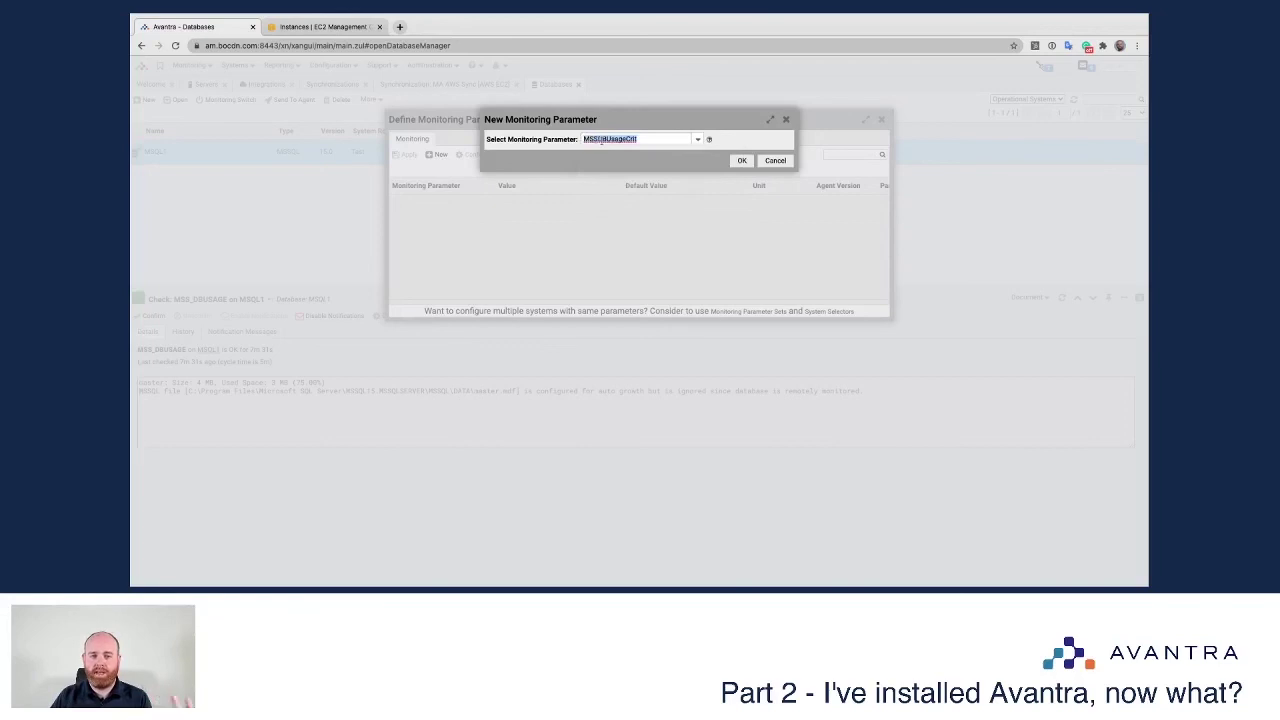
{"action": "left_click", "coordinate": [740, 160]}
- Set the MSSDBUsageCrit value to 40%, apply it and close the check's monitoring parameters
{"action": "left_click", "coordinate": [674, 203]}
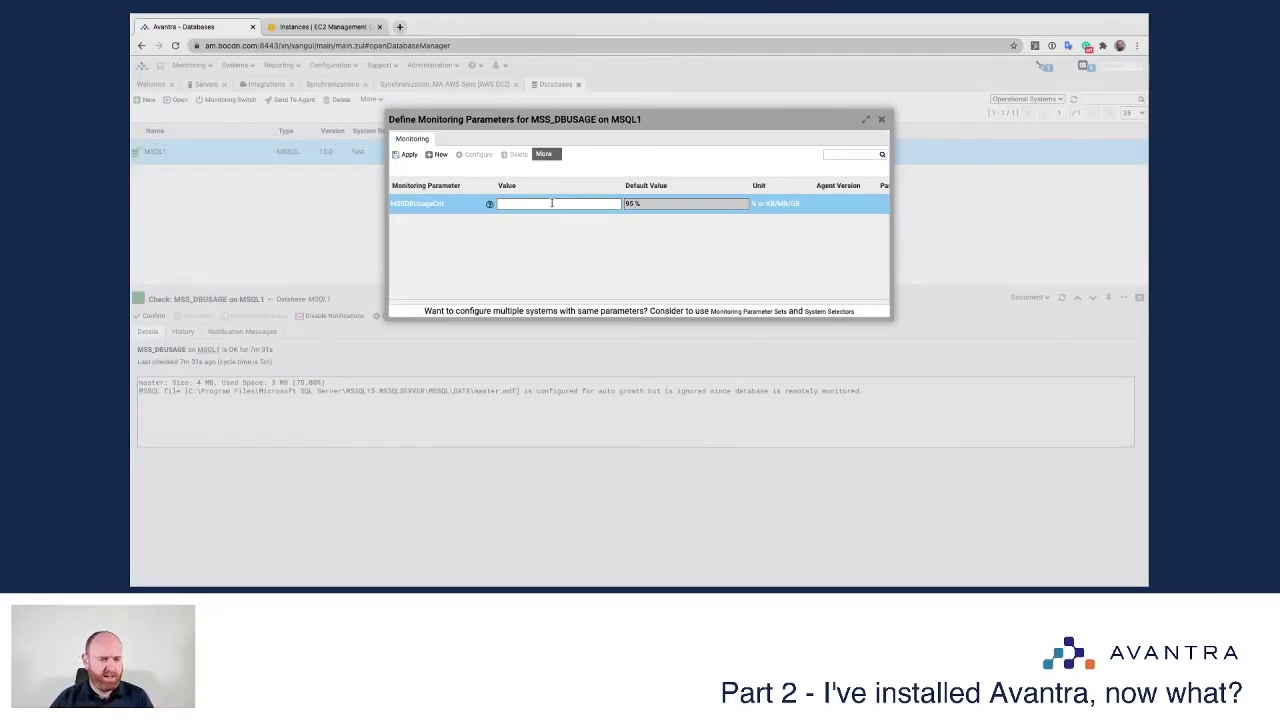
{"action": "type", "text": "40"}
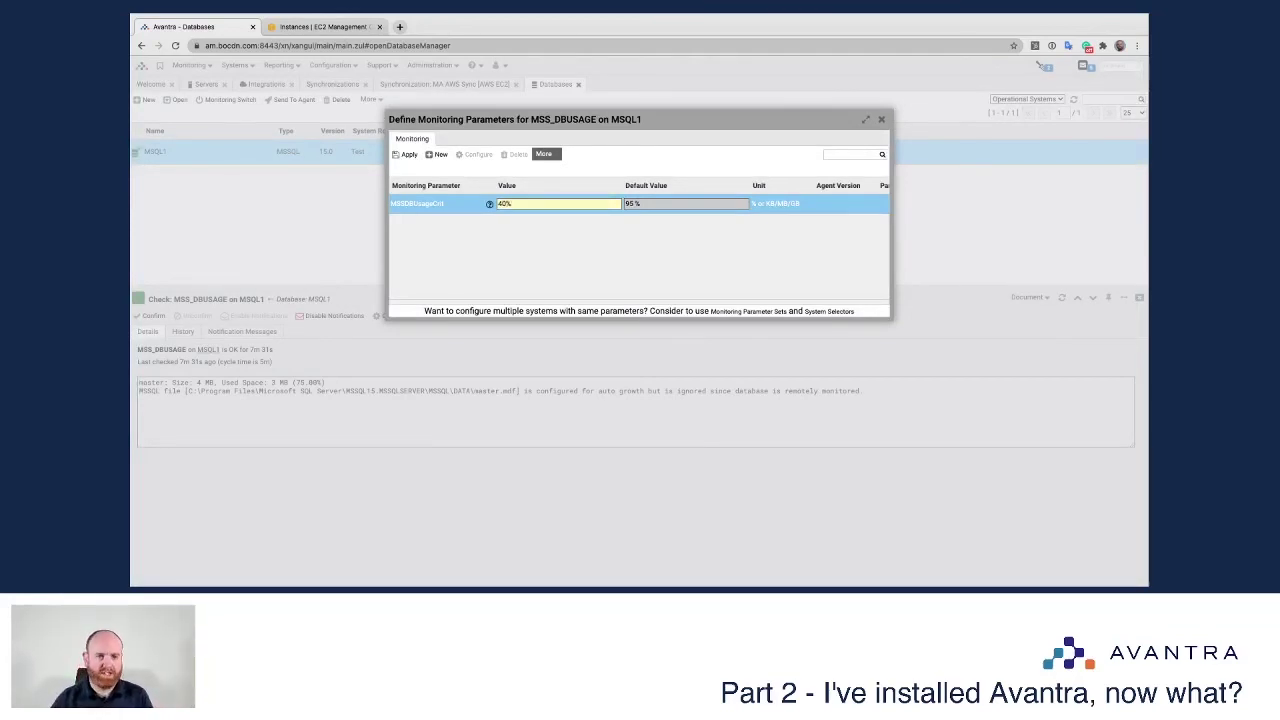
{"action": "left_click", "coordinate": [409, 156]}
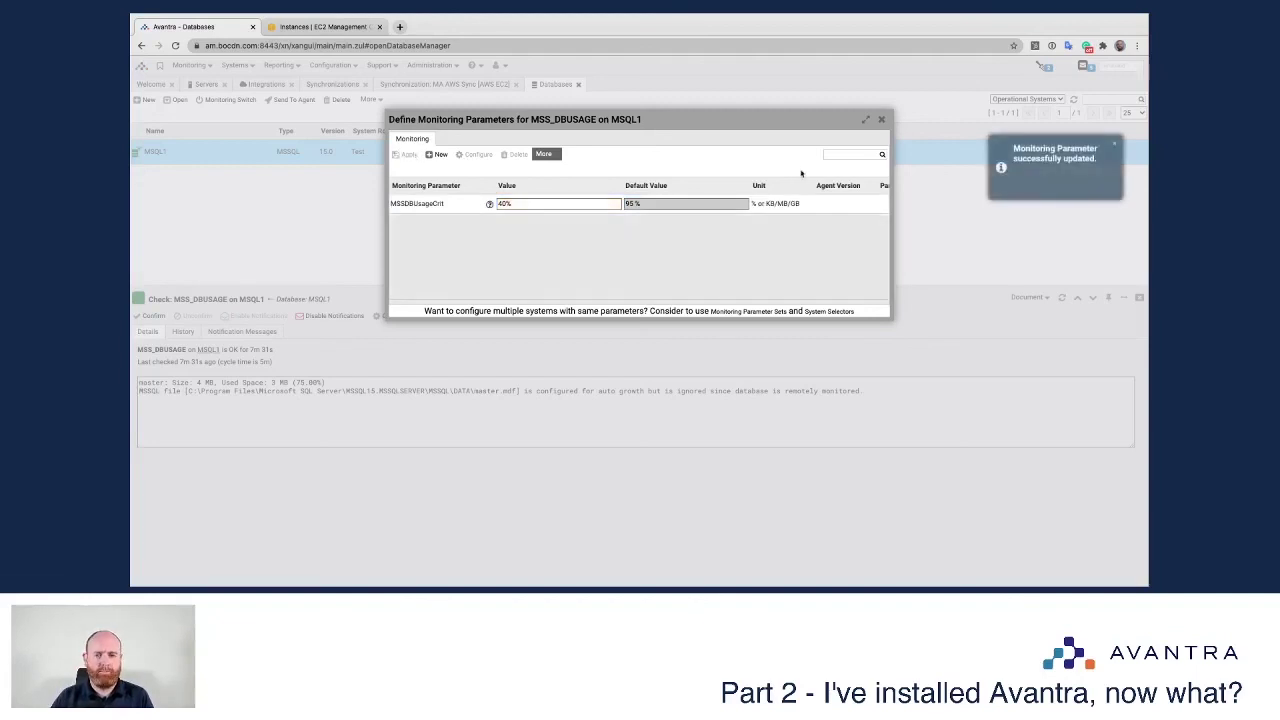
{"action": "left_click", "coordinate": [881, 120]}
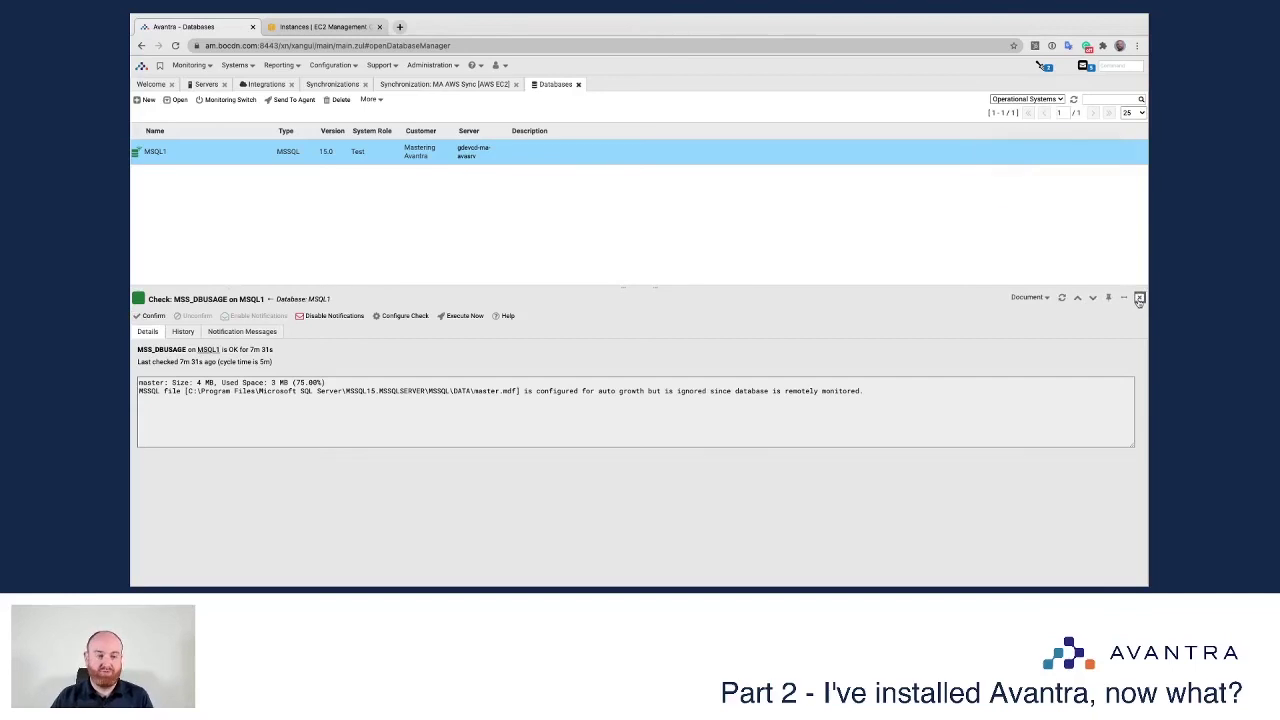
- Return to MSQL1's list of checks and execute the MSS_DBUSAGE check immediately
{"action": "left_click", "coordinate": [295, 300]}
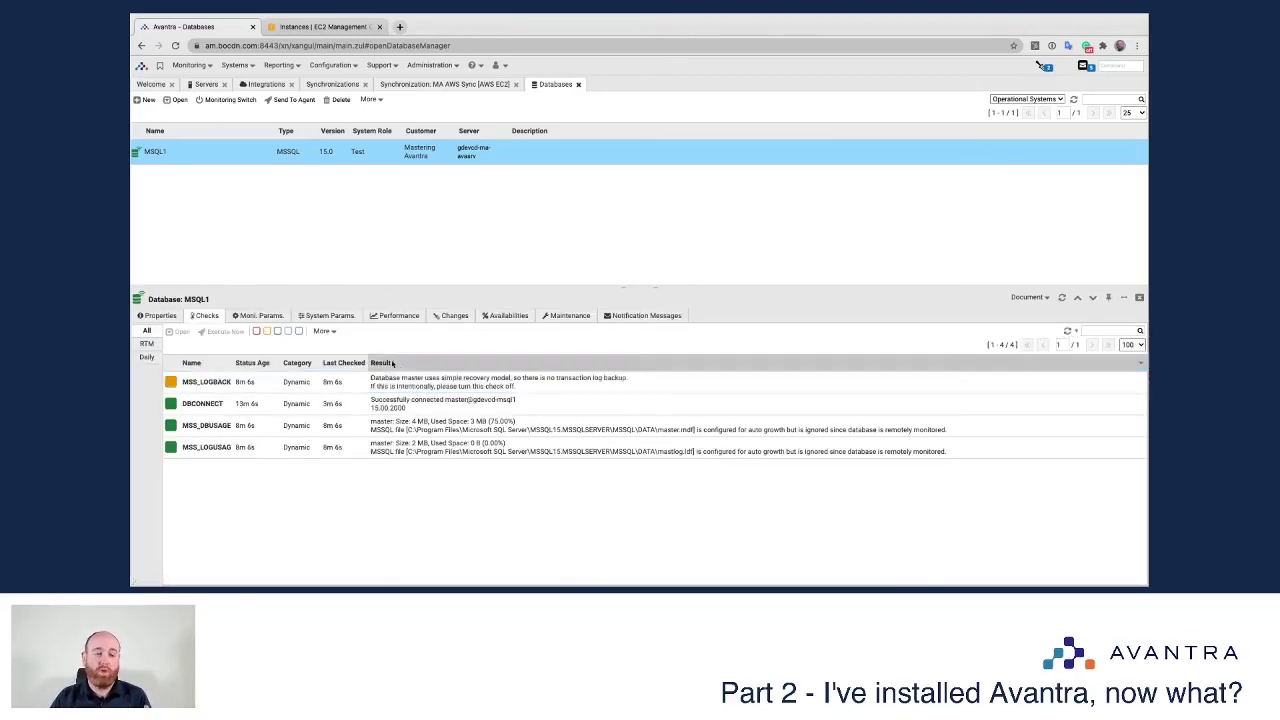
{"action": "left_click", "coordinate": [228, 428]}
{"action": "right_click", "coordinate": [230, 428]}
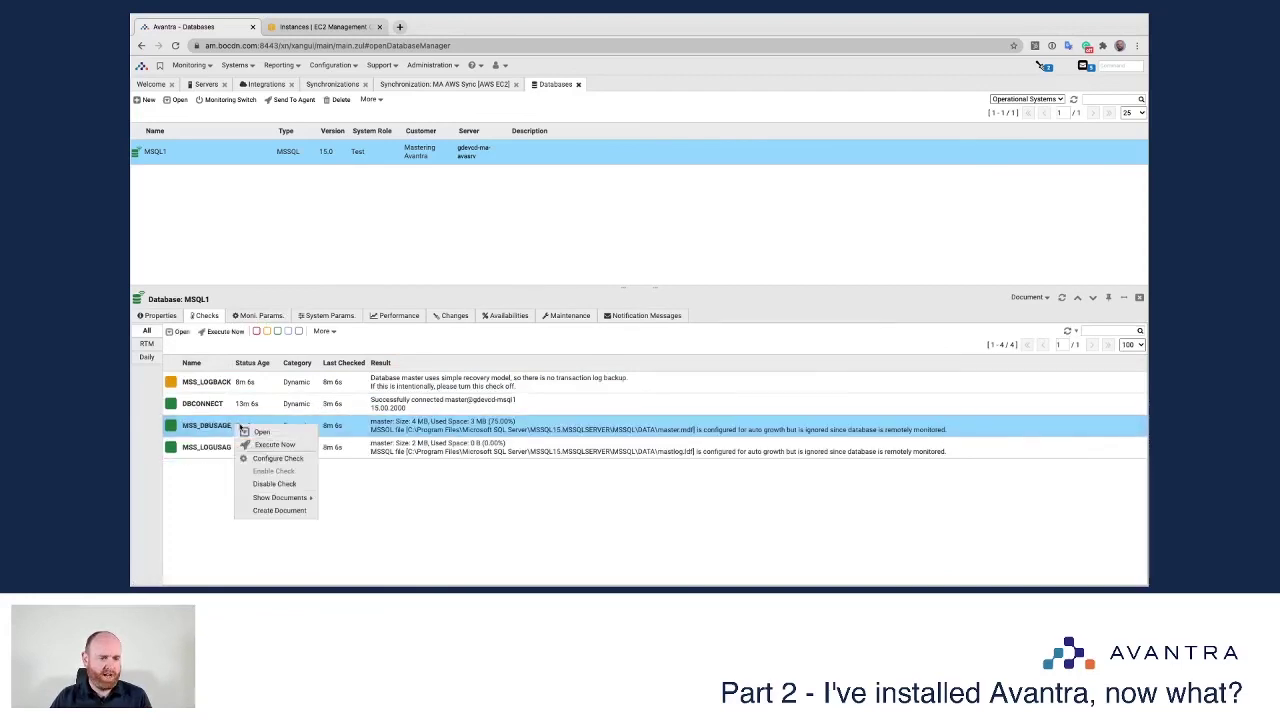
{"action": "left_click", "coordinate": [280, 446]}
{"action": "left_click", "coordinate": [697, 251]}
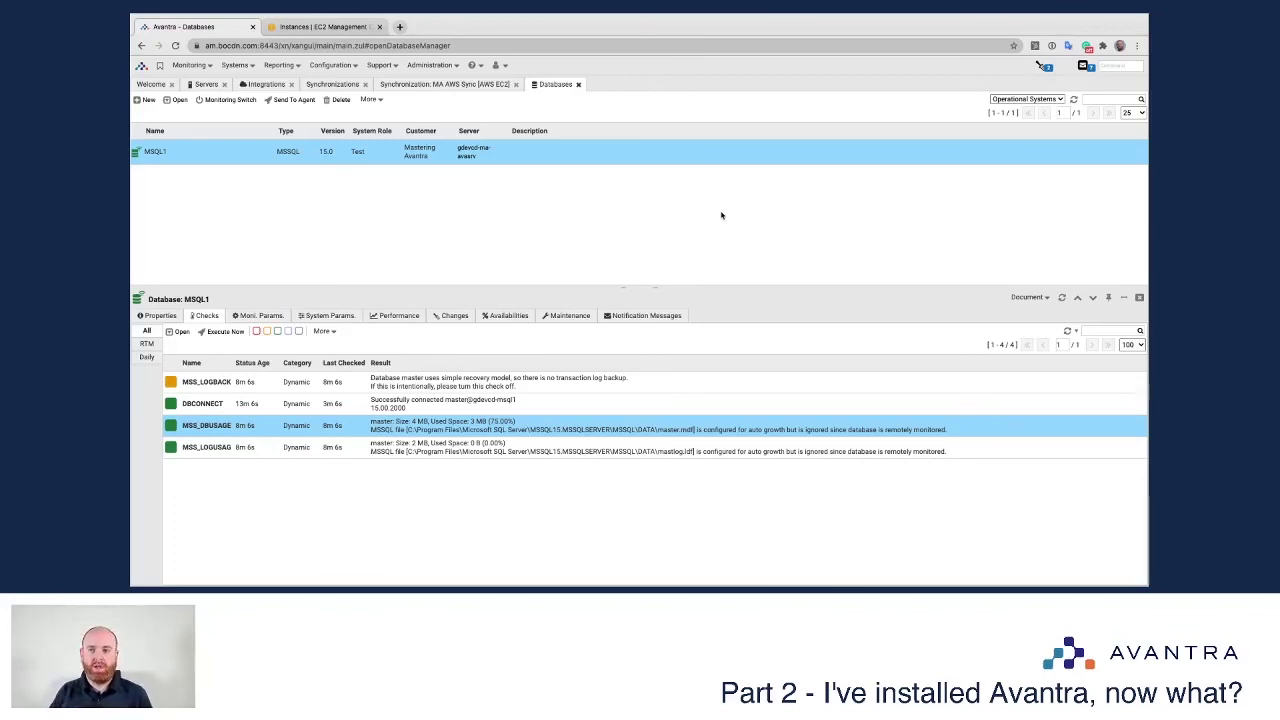
- Refresh MSQL1's checks and open the MSS_DBUSAGE details to examine its new status
{"action": "left_click", "coordinate": [1067, 331]}
{"action": "left_click", "coordinate": [229, 386]}
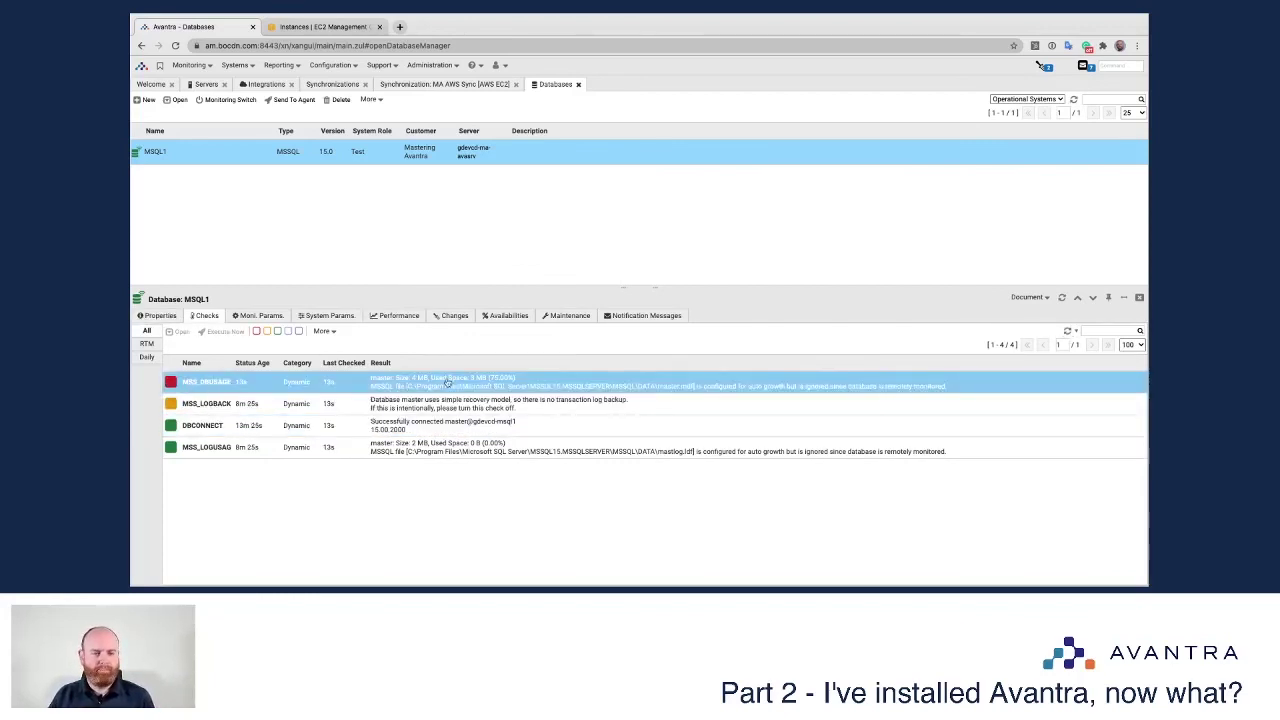
{"action": "double_click", "coordinate": [363, 385]}
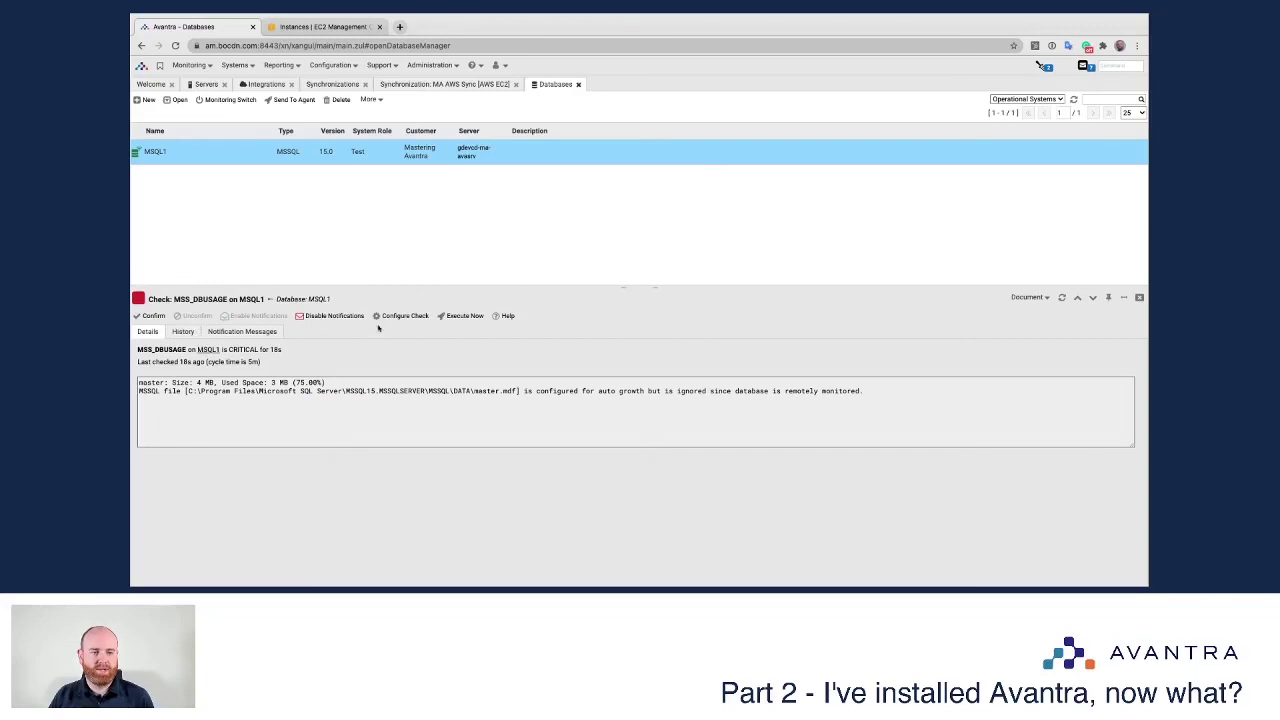
- Delete the MSSDBUsageCrit parameter from the MSS_DBUSAGE check's configuration and close the monitoring parameters
{"action": "left_click", "coordinate": [412, 318]}
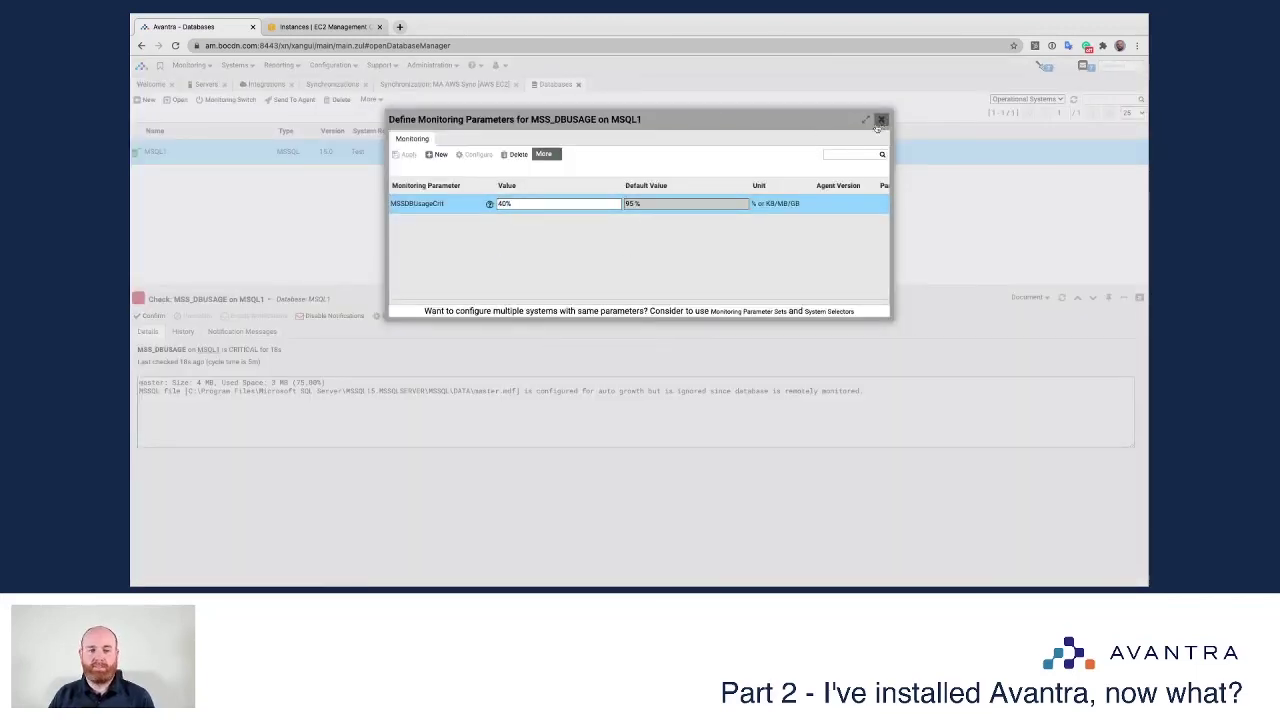
{"action": "left_click", "coordinate": [516, 154]}
{"action": "left_click", "coordinate": [685, 178]}
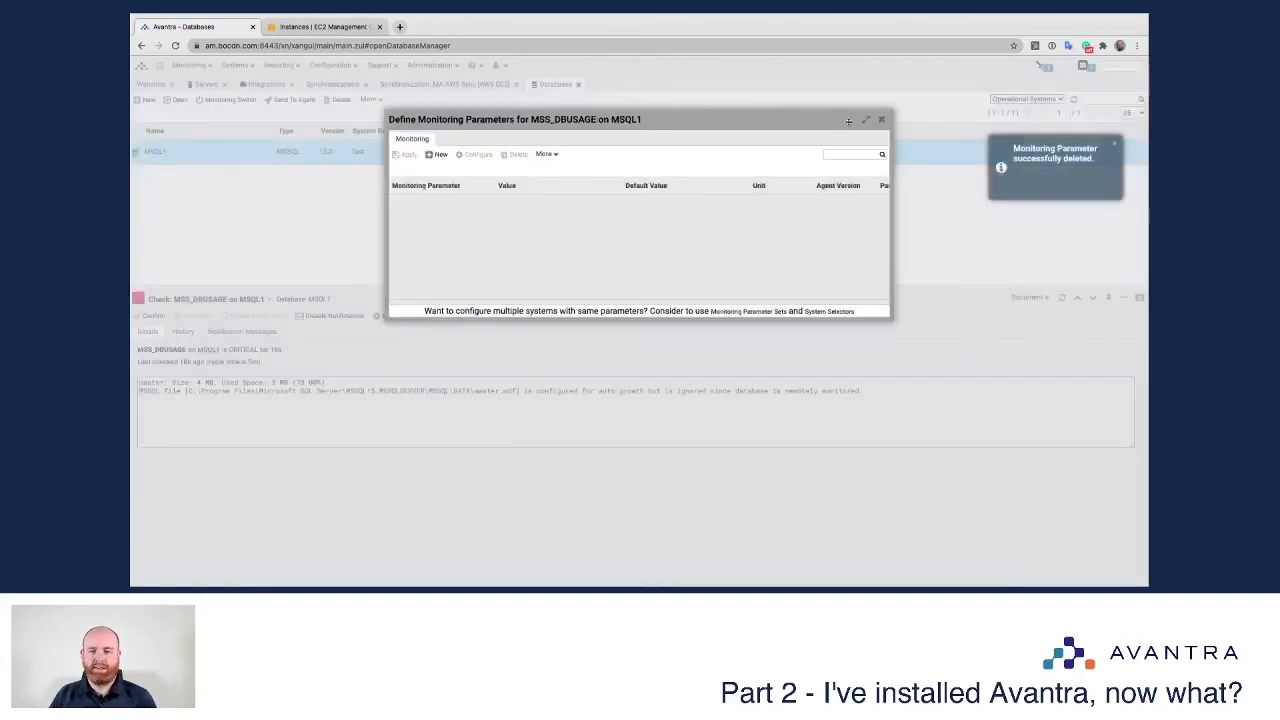
{"action": "left_click", "coordinate": [880, 119]}
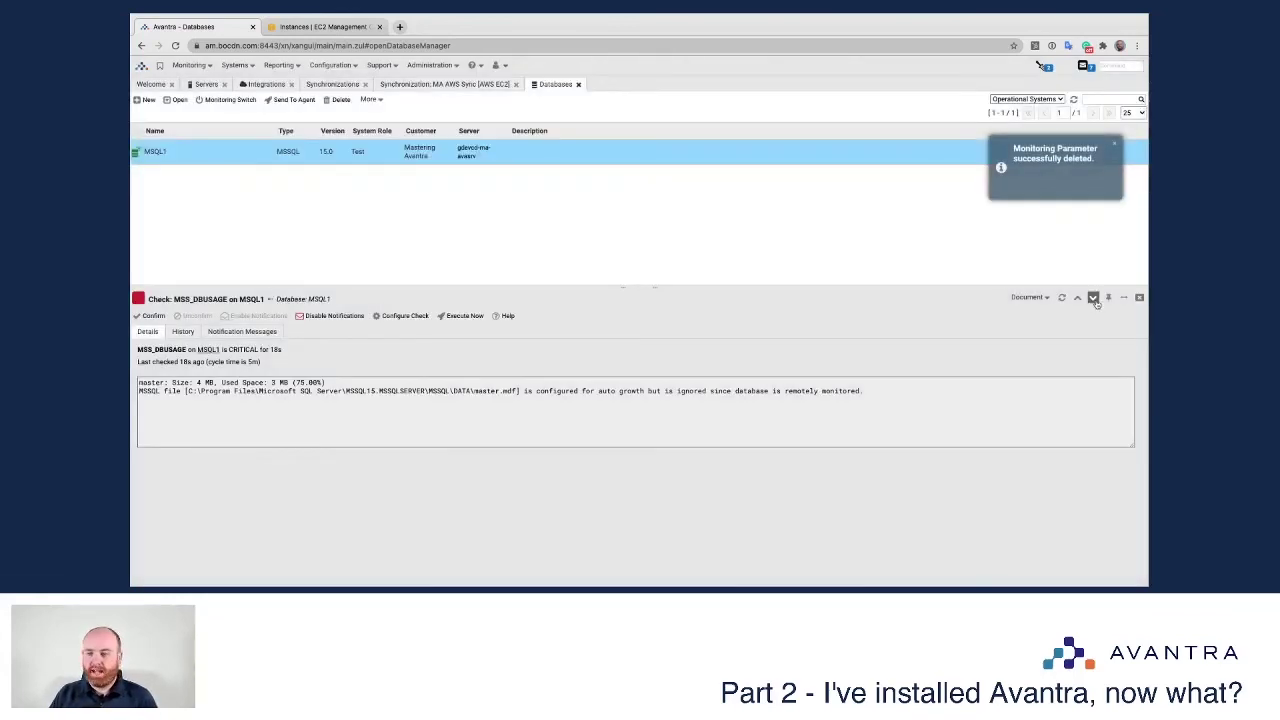
- Close the MSS_DBUSAGE check's details and go back to the Welcome page
{"action": "left_click", "coordinate": [1139, 297]}
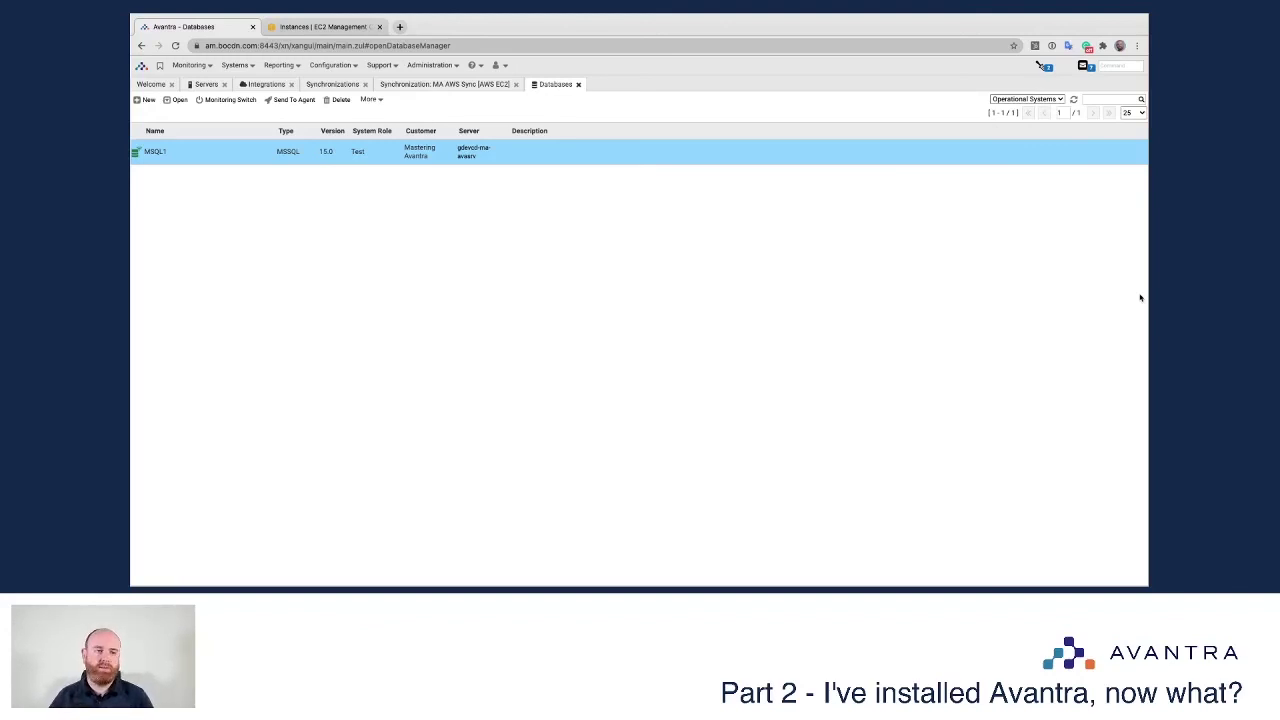
{"action": "left_click", "coordinate": [151, 84]}
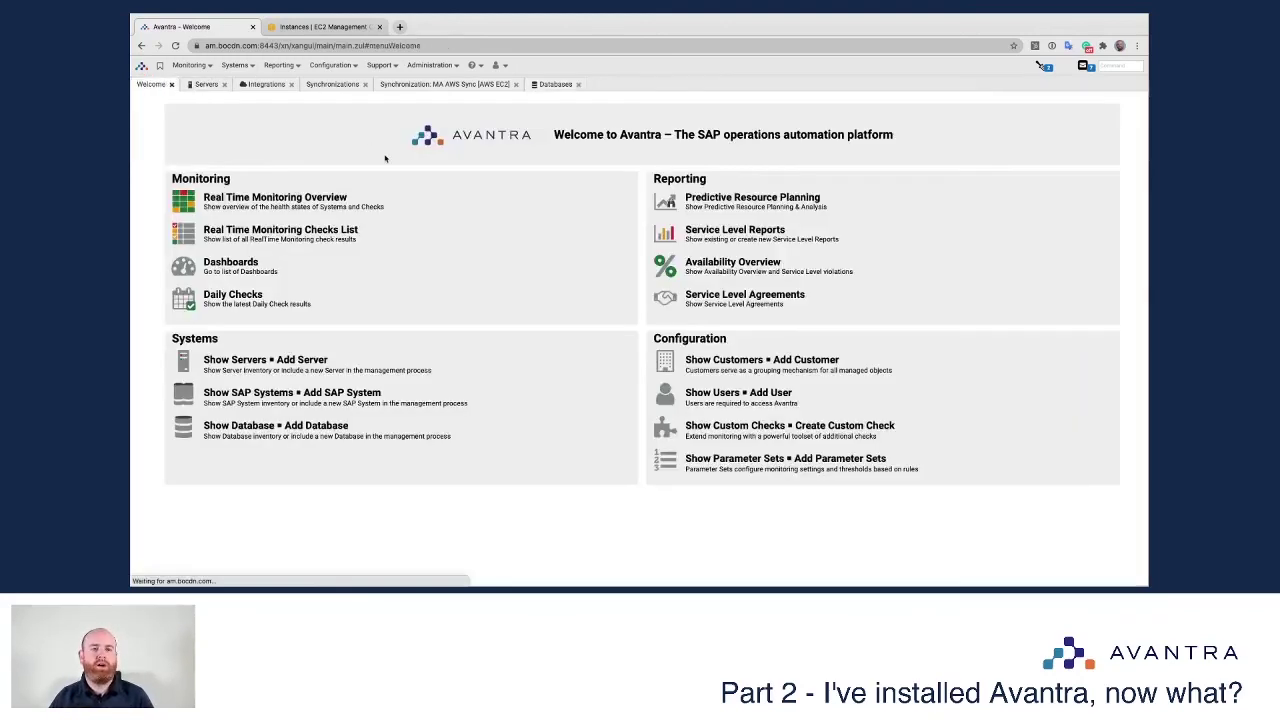